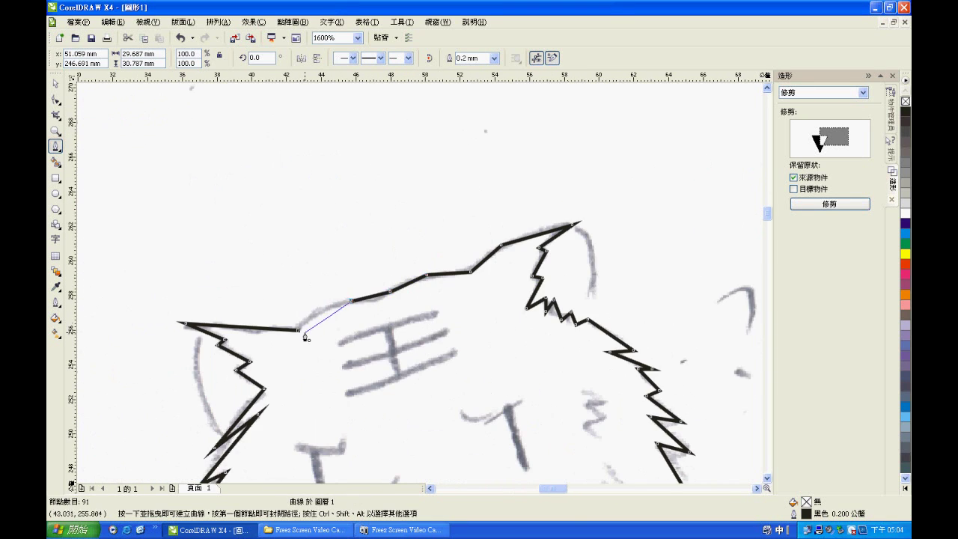
Close the tiger's head outline and curve the top edge between the ears along the sketch.
{"action": "scroll", "coordinate": [310, 331], "scroll_direction": "down", "scroll_amount": 3}
{"action": "key", "text": "F10"}
{"action": "scroll", "coordinate": [356, 318], "scroll_direction": "up", "scroll_amount": 3}
{"action": "left_click", "coordinate": [354, 311]}
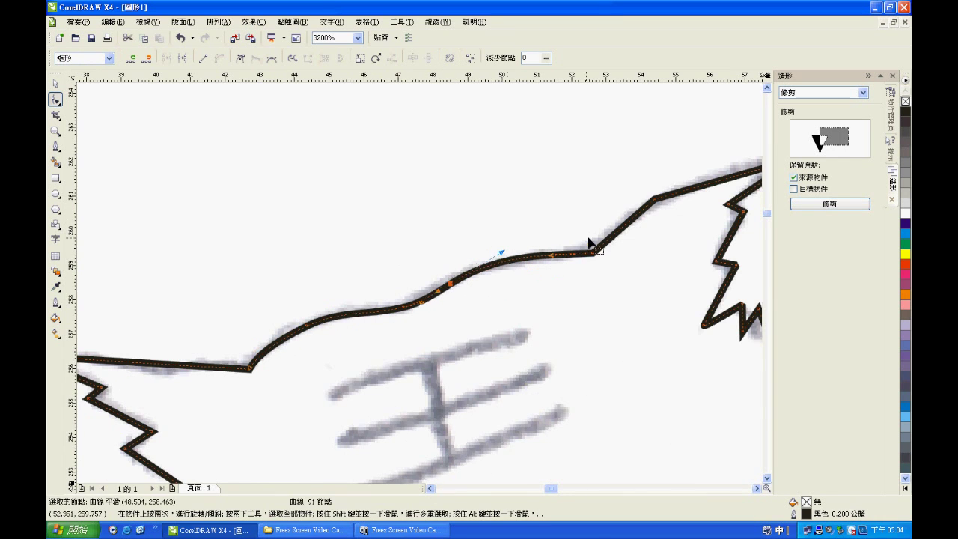
Curve the right ear's upper edge and the upper part of its inner fur zigzag to match the sketch.
{"action": "scroll", "coordinate": [505, 257], "scroll_direction": "down", "scroll_amount": 2}
{"action": "scroll", "coordinate": [442, 249], "scroll_direction": "up", "scroll_amount": 2}
{"action": "left_click", "coordinate": [414, 79]}
{"action": "scroll", "coordinate": [332, 370], "scroll_direction": "up", "scroll_amount": 1}
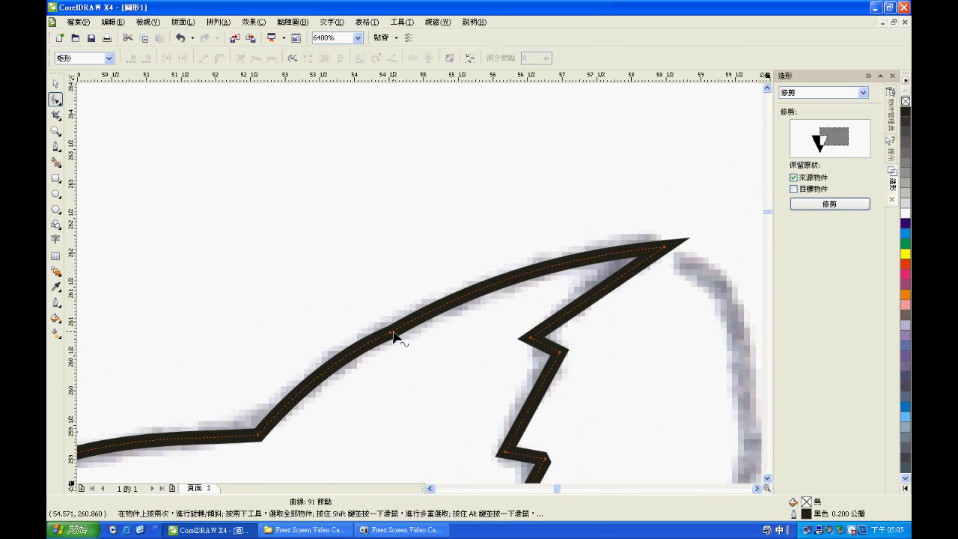
{"action": "scroll", "coordinate": [391, 214], "scroll_direction": "up", "scroll_amount": 1}
{"action": "left_click_drag", "start_coordinate": [419, 262], "coordinate": [414, 247]}
{"action": "scroll", "coordinate": [424, 292], "scroll_direction": "down", "scroll_amount": 2}
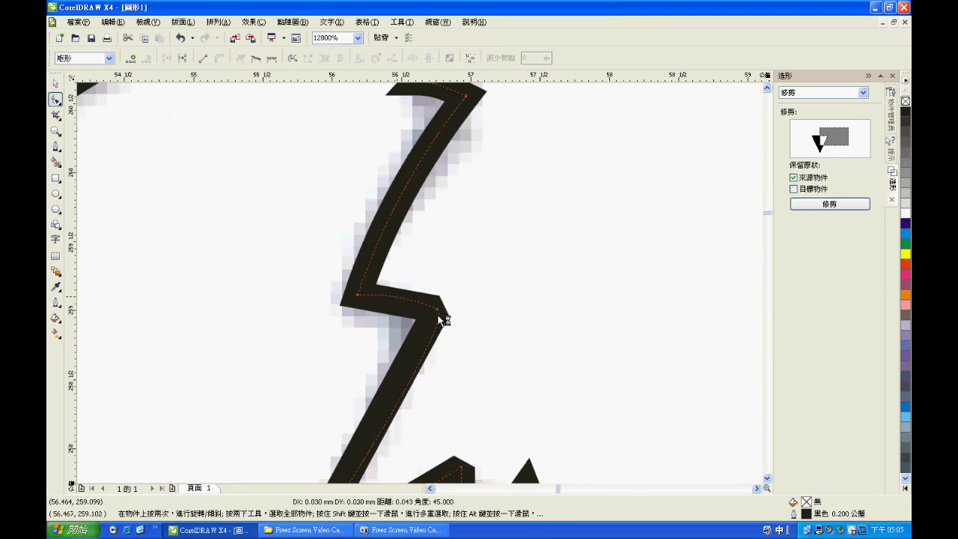
Curve the left ear's upper edge and inner fur zigzag, and shift its fur-tip node onto the sketch.
{"action": "scroll", "coordinate": [679, 255], "scroll_direction": "up", "scroll_amount": 1}
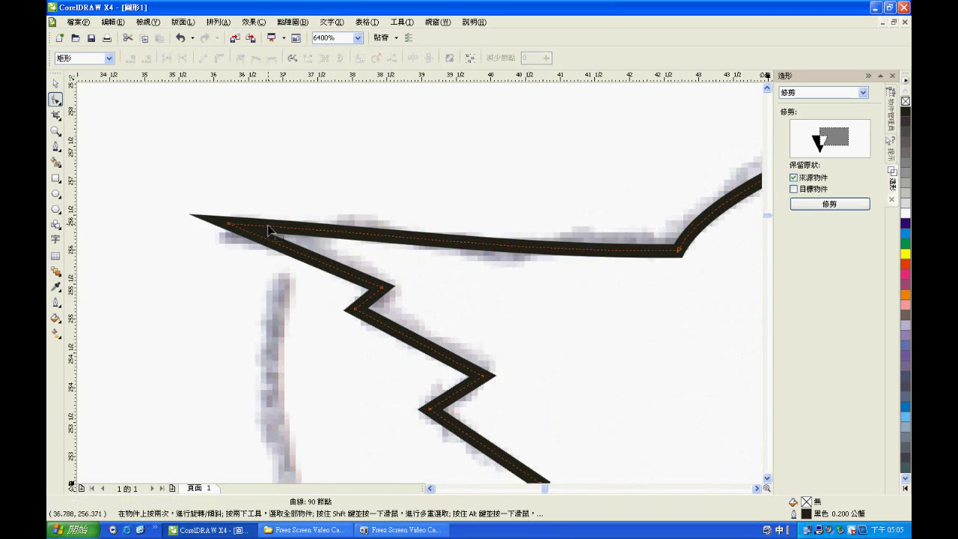
{"action": "scroll", "coordinate": [349, 332], "scroll_direction": "up", "scroll_amount": 1}
{"action": "left_click_drag", "start_coordinate": [378, 293], "coordinate": [377, 297]}
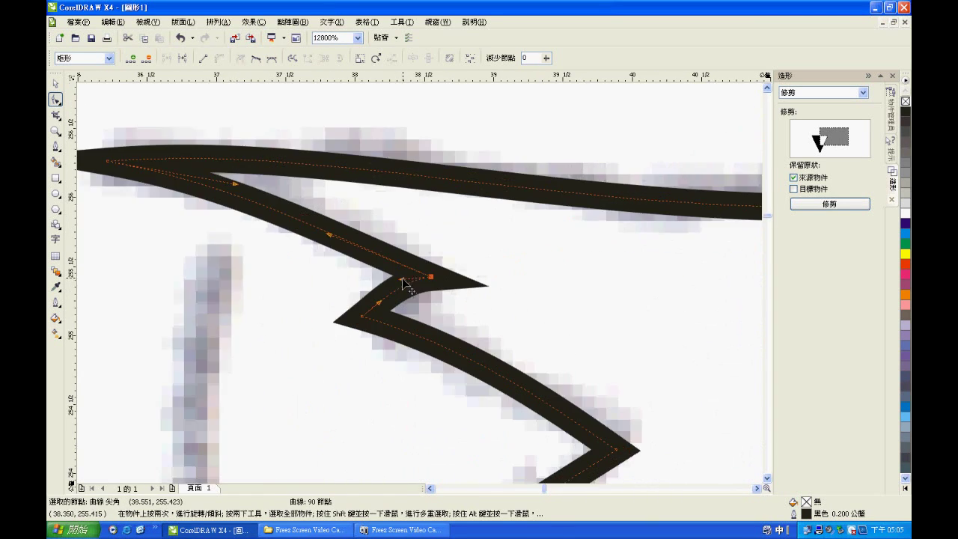
{"action": "scroll", "coordinate": [404, 284], "scroll_direction": "down", "scroll_amount": 5}
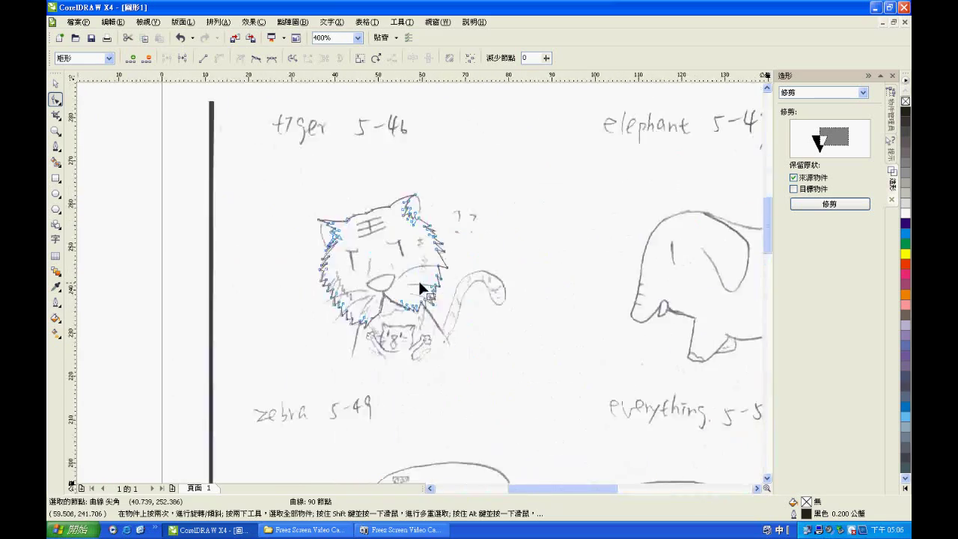
Bend the fur spikes down the left cheek of the head outline into curves following the sketch.
{"action": "scroll", "coordinate": [419, 283], "scroll_direction": "up", "scroll_amount": 5}
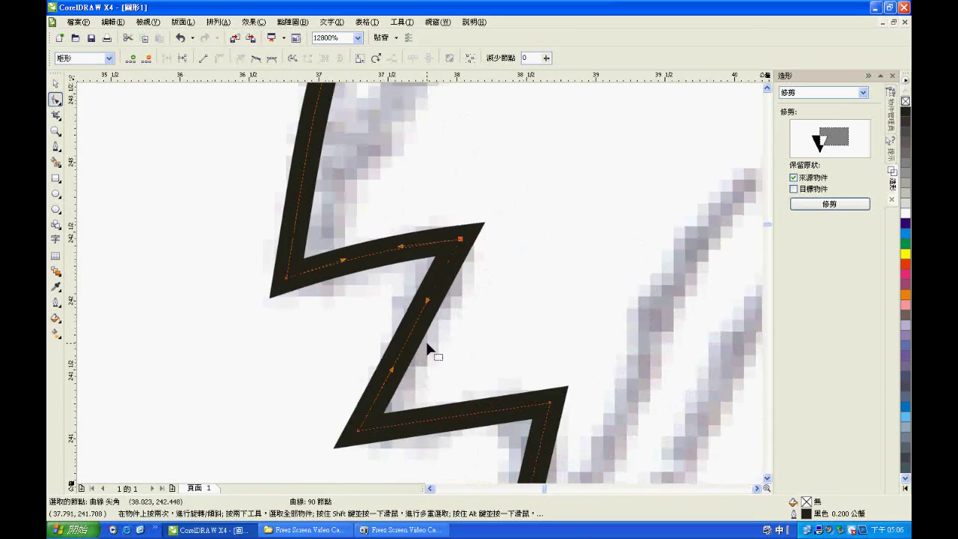
{"action": "scroll", "coordinate": [430, 347], "scroll_direction": "down", "scroll_amount": 1}
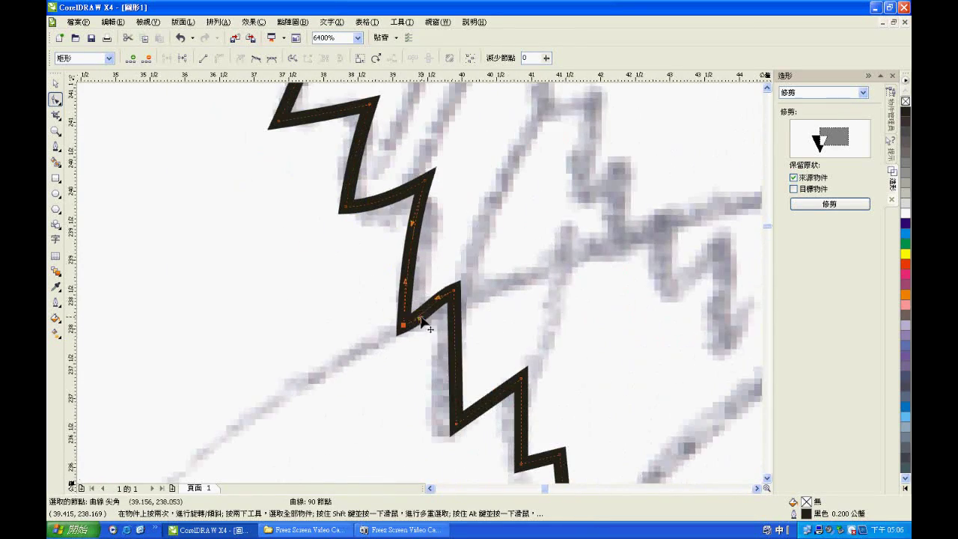
{"action": "scroll", "coordinate": [456, 407], "scroll_direction": "down", "scroll_amount": 2}
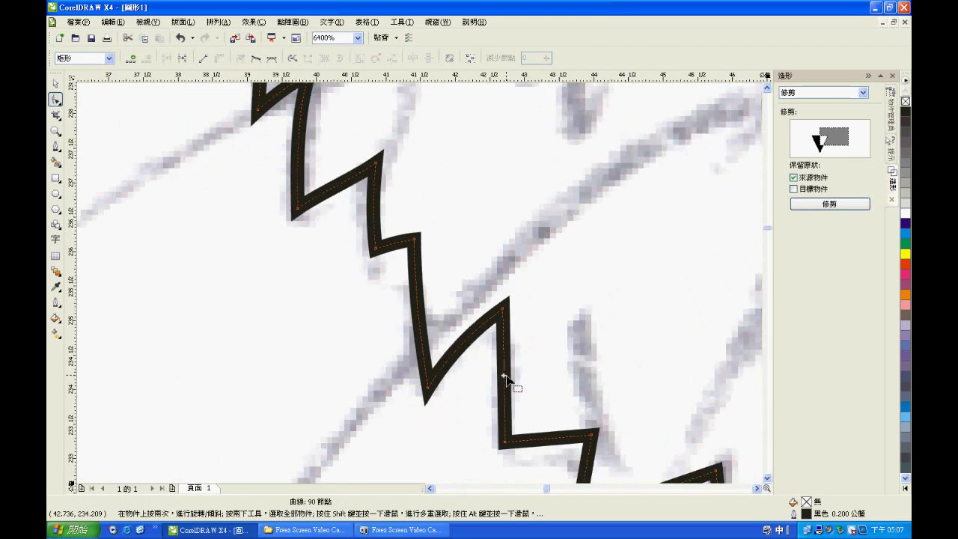
Curve the lower-left fur spikes of the head outline down to the chin along the sketch.
{"action": "scroll", "coordinate": [503, 377], "scroll_direction": "up", "scroll_amount": 1}
{"action": "scroll", "coordinate": [455, 291], "scroll_direction": "down", "scroll_amount": 2}
{"action": "scroll", "coordinate": [530, 325], "scroll_direction": "right", "scroll_amount": 2}
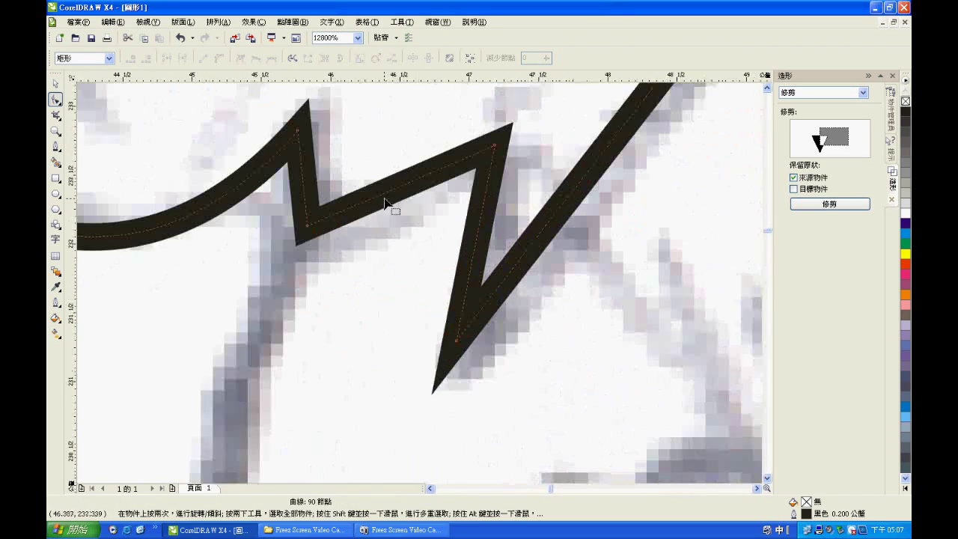
{"action": "scroll", "coordinate": [494, 288], "scroll_direction": "up", "scroll_amount": 2}
{"action": "scroll", "coordinate": [367, 385], "scroll_direction": "down", "scroll_amount": 1}
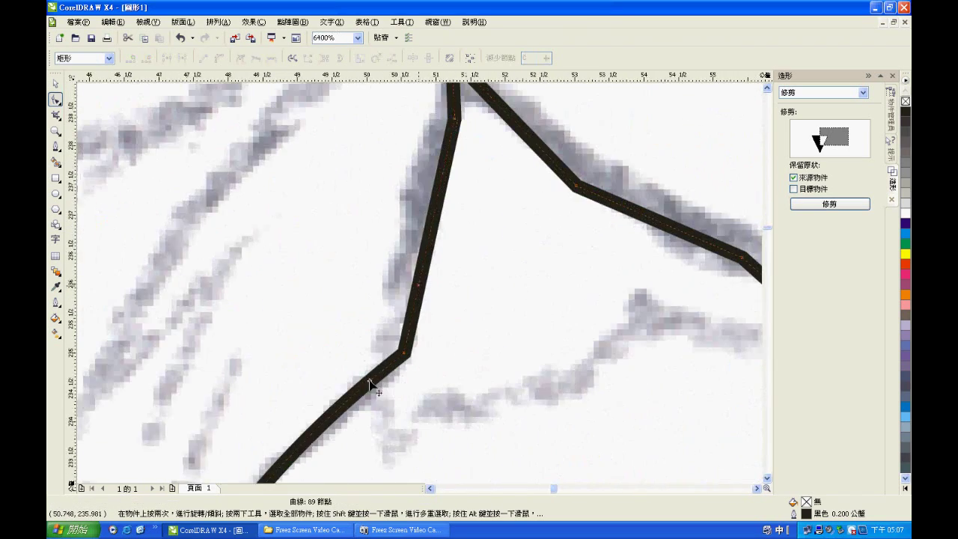
Delete surplus nodes from the two edges of the mouth notch and curve both edges along the sketch.
{"action": "scroll", "coordinate": [396, 322], "scroll_direction": "up", "scroll_amount": 2}
{"action": "key", "text": "Delete"}
{"action": "scroll", "coordinate": [556, 380], "scroll_direction": "down", "scroll_amount": 1}
{"action": "scroll", "coordinate": [547, 359], "scroll_direction": "right", "scroll_amount": 2}
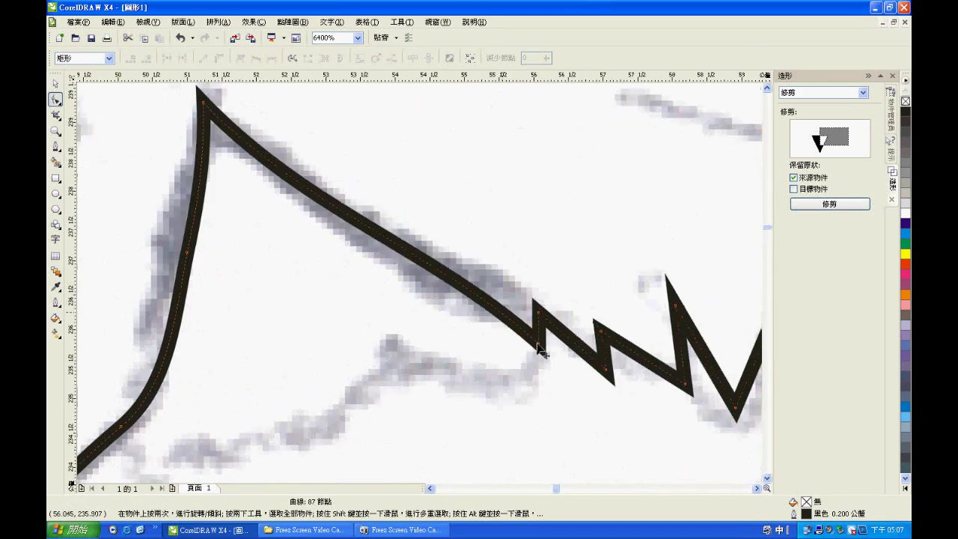
Reshape the first fur spike at the right ear's base by moving its nodes and curving its segments.
{"action": "scroll", "coordinate": [442, 293], "scroll_direction": "left", "scroll_amount": 2}
{"action": "scroll", "coordinate": [422, 284], "scroll_direction": "down", "scroll_amount": 2}
{"action": "scroll", "coordinate": [422, 284], "scroll_direction": "up", "scroll_amount": 2}
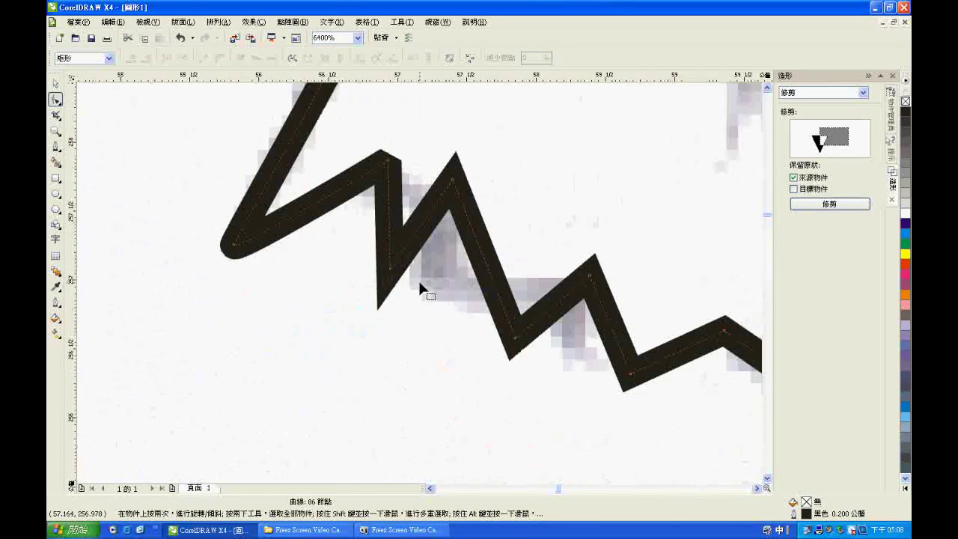
{"action": "scroll", "coordinate": [422, 285], "scroll_direction": "up", "scroll_amount": 1}
{"action": "left_click", "coordinate": [402, 180]}
{"action": "left_click", "coordinate": [471, 59]}
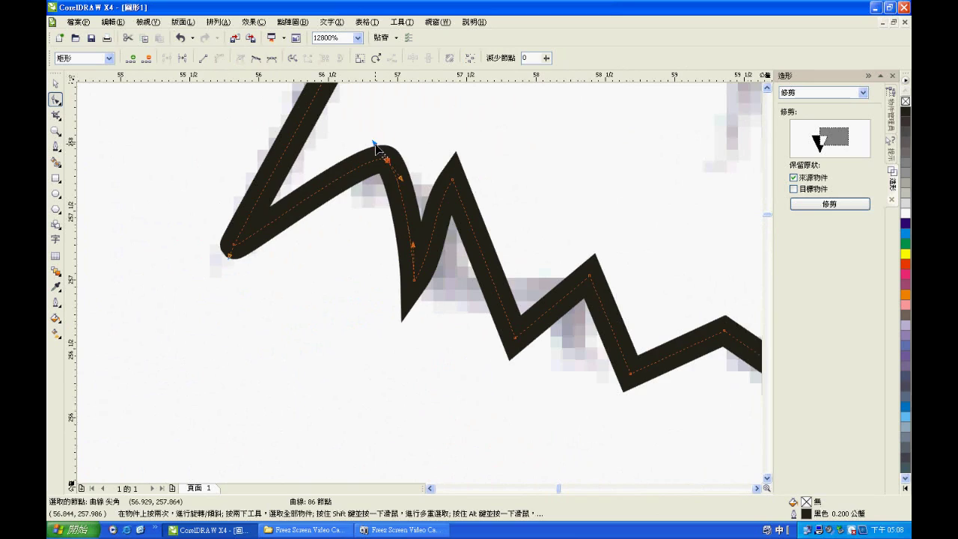
Curve the remaining fur spikes at the right ear's base and the edge running down to the cheek.
{"action": "scroll", "coordinate": [421, 316], "scroll_direction": "up", "scroll_amount": 1}
{"action": "scroll", "coordinate": [449, 254], "scroll_direction": "down", "scroll_amount": 1}
{"action": "left_click", "coordinate": [397, 217]}
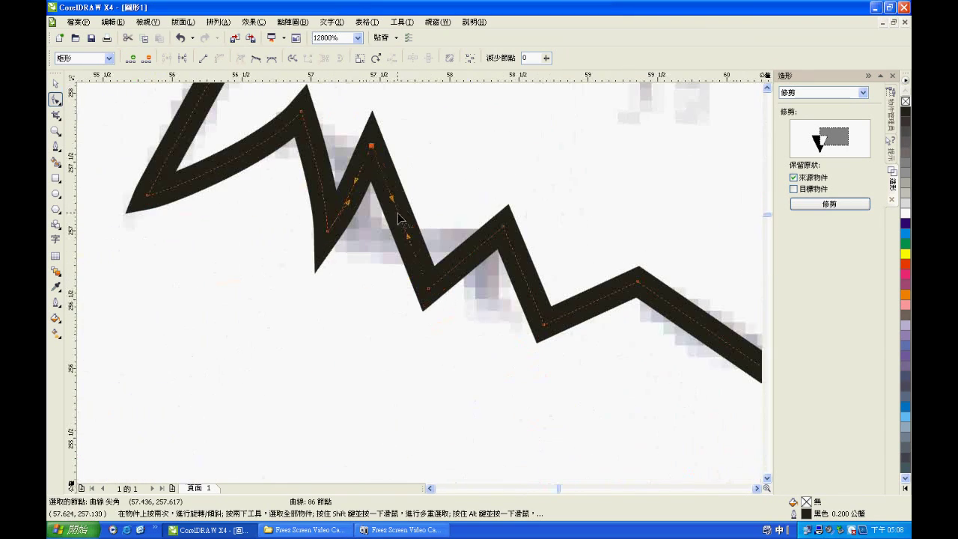
{"action": "scroll", "coordinate": [527, 279], "scroll_direction": "down", "scroll_amount": 3}
{"action": "scroll", "coordinate": [506, 310], "scroll_direction": "up", "scroll_amount": 2}
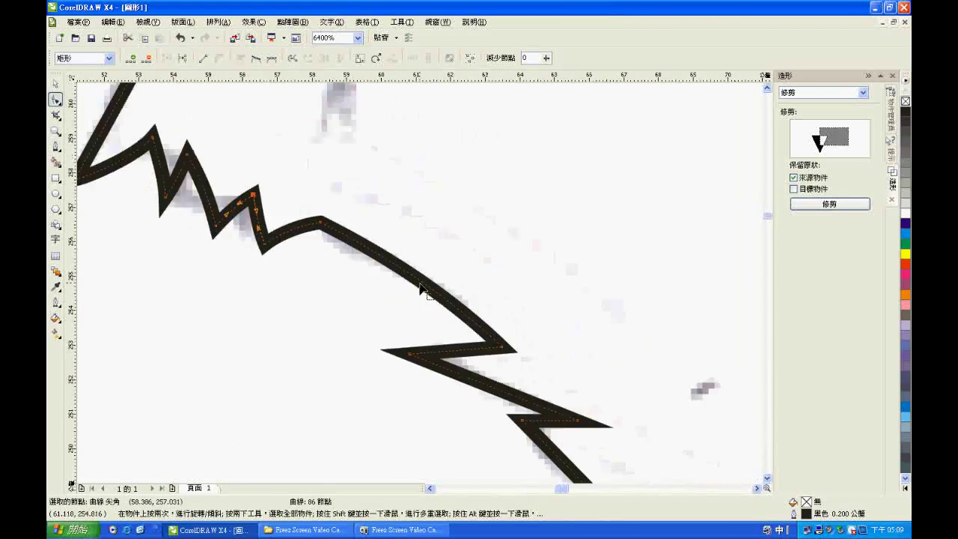
Curve the upper fur spikes on the right cheek of the head outline to match the sketch.
{"action": "scroll", "coordinate": [421, 179], "scroll_direction": "down", "scroll_amount": 1}
{"action": "scroll", "coordinate": [458, 313], "scroll_direction": "up", "scroll_amount": 1}
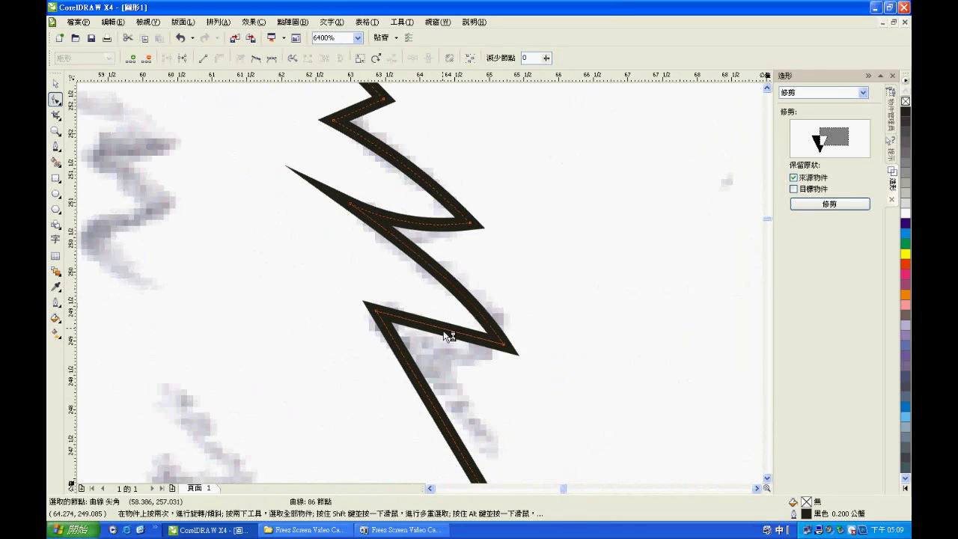
{"action": "scroll", "coordinate": [448, 339], "scroll_direction": "down", "scroll_amount": 2}
{"action": "scroll", "coordinate": [420, 285], "scroll_direction": "up", "scroll_amount": 1}
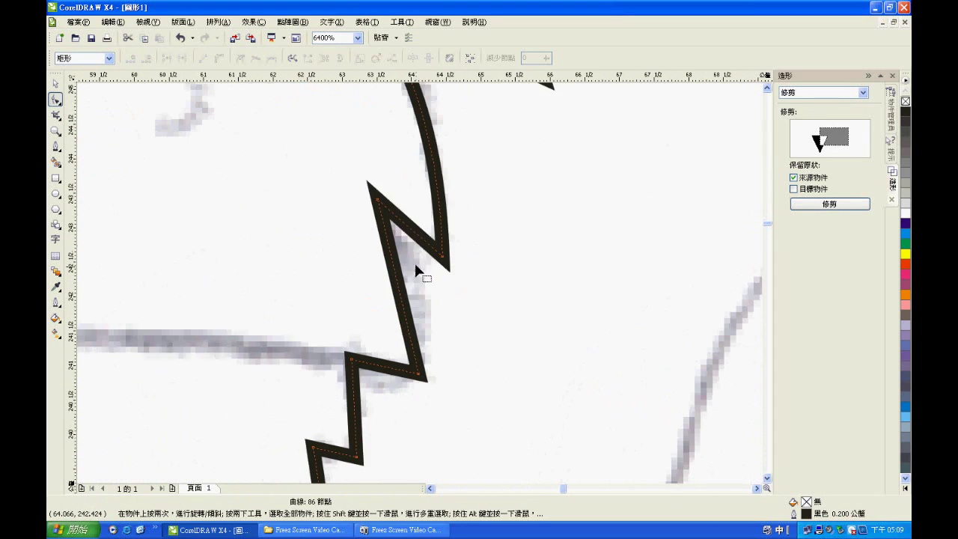
Curve the short fur spikes along the lower right cheek and jaw of the head outline.
{"action": "scroll", "coordinate": [365, 413], "scroll_direction": "up", "scroll_amount": 2}
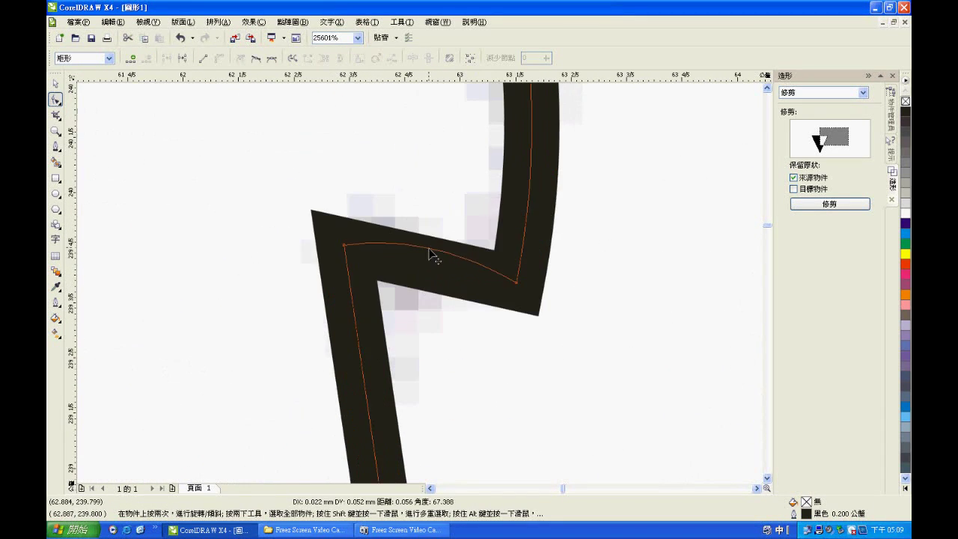
{"action": "scroll", "coordinate": [430, 252], "scroll_direction": "down", "scroll_amount": 1}
{"action": "scroll", "coordinate": [426, 315], "scroll_direction": "up", "scroll_amount": 1}
{"action": "scroll", "coordinate": [430, 266], "scroll_direction": "down", "scroll_amount": 1}
{"action": "scroll", "coordinate": [442, 254], "scroll_direction": "up", "scroll_amount": 1}
Save the drawing as 圖形1.cdr in the 原始檔CDR folder.
{"action": "key", "text": "ctrl+s"}
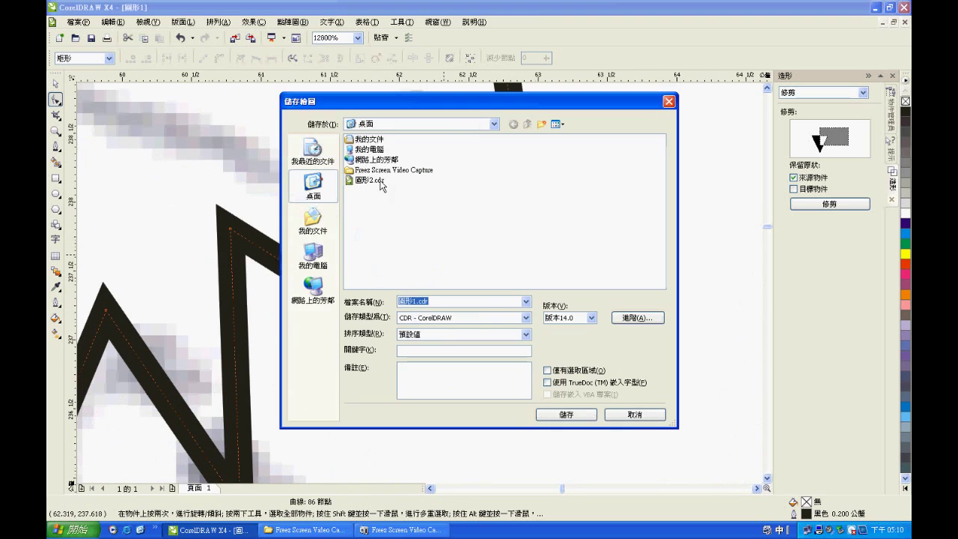
{"action": "double_click", "coordinate": [378, 160]}
{"action": "double_click", "coordinate": [366, 139]}
{"action": "double_click", "coordinate": [367, 160]}
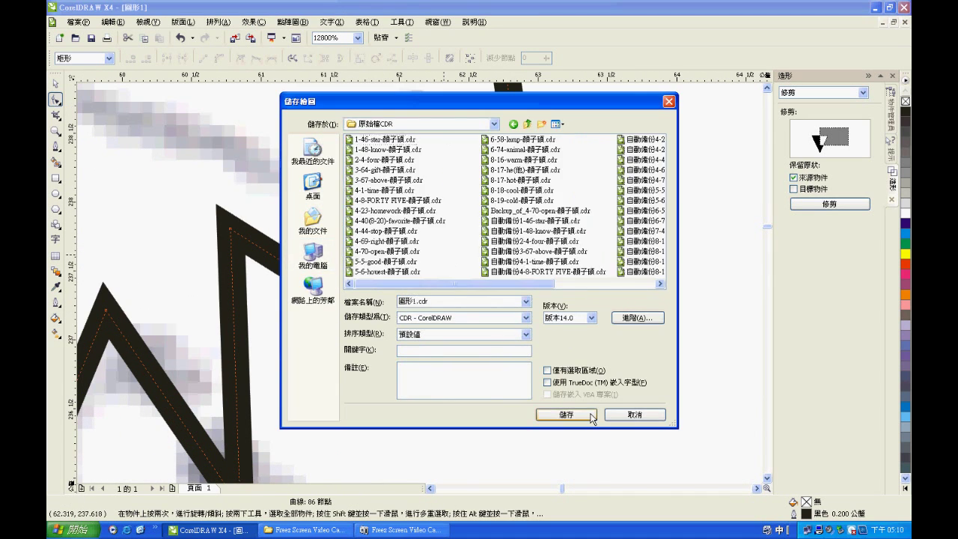
{"action": "left_click", "coordinate": [565, 414]}
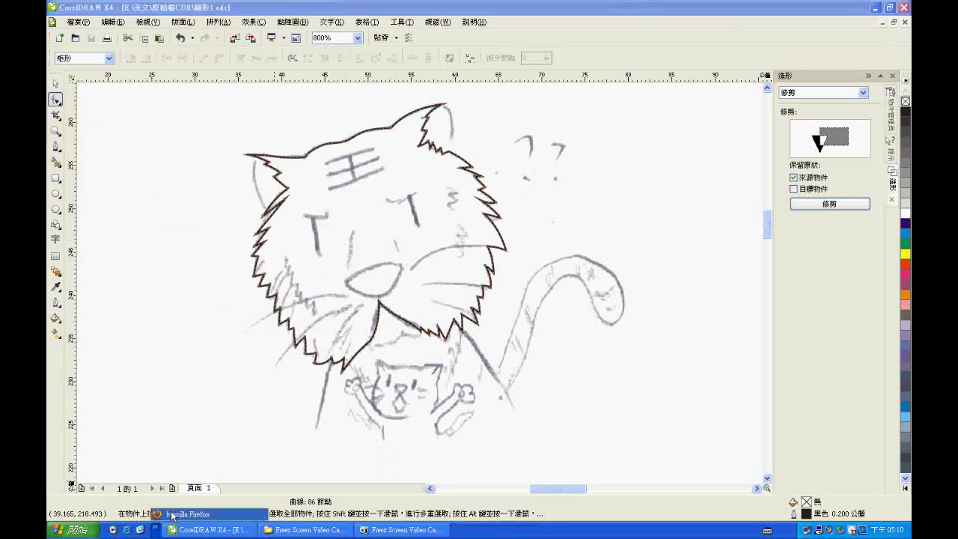
Open Mozilla Firefox.
{"action": "left_click", "coordinate": [180, 514]}
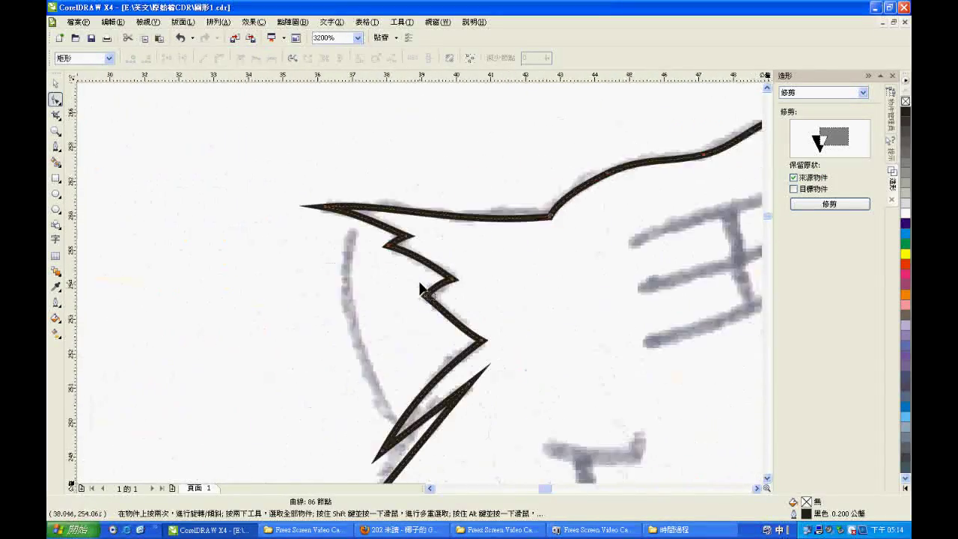
Draw a closed shape over the right ear and reshape its outer edge to follow the sketched ear.
{"action": "left_click", "coordinate": [395, 38]}
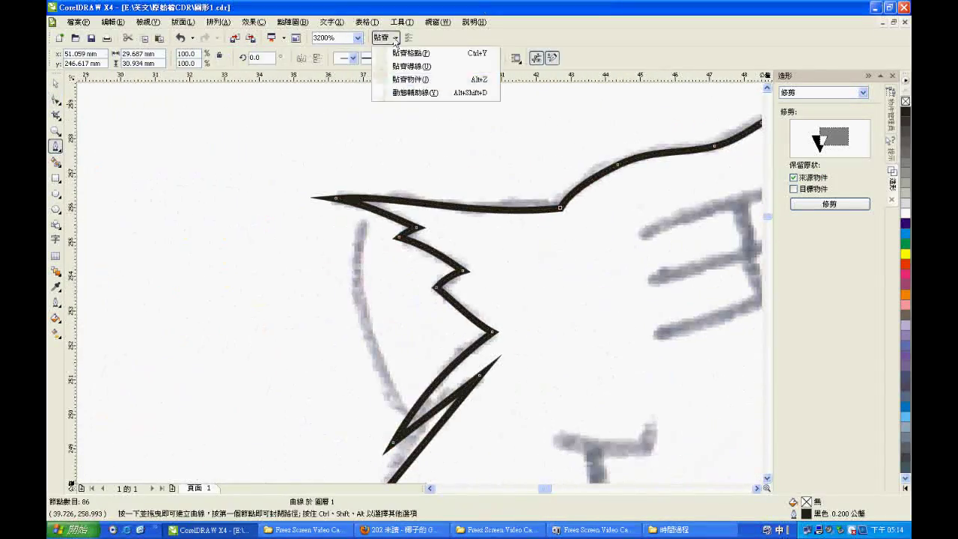
{"action": "key", "text": "F10"}
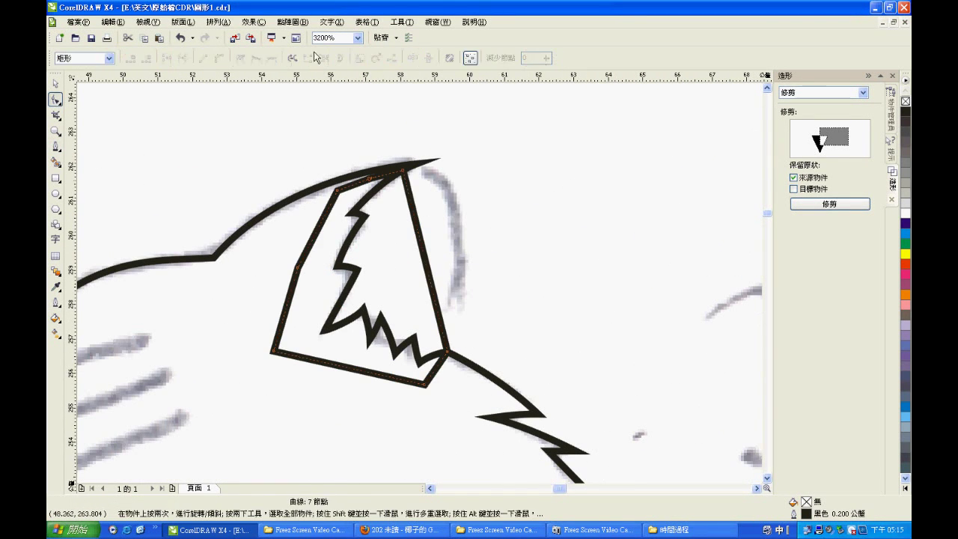
{"action": "left_click", "coordinate": [473, 173]}
{"action": "scroll", "coordinate": [421, 288], "scroll_direction": "down", "scroll_amount": 1}
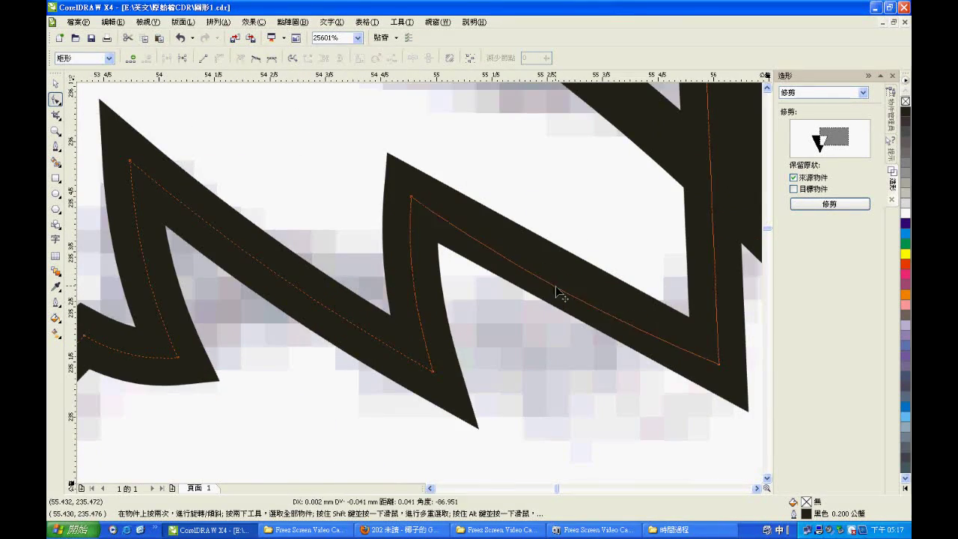
Trace the tiger's two T-shaped eyes with straight strokes over the sketch.
{"action": "scroll", "coordinate": [558, 292], "scroll_direction": "down", "scroll_amount": 5}
{"action": "key", "text": "space"}
{"action": "scroll", "coordinate": [419, 287], "scroll_direction": "up", "scroll_amount": 1}
{"action": "key", "text": "F5"}
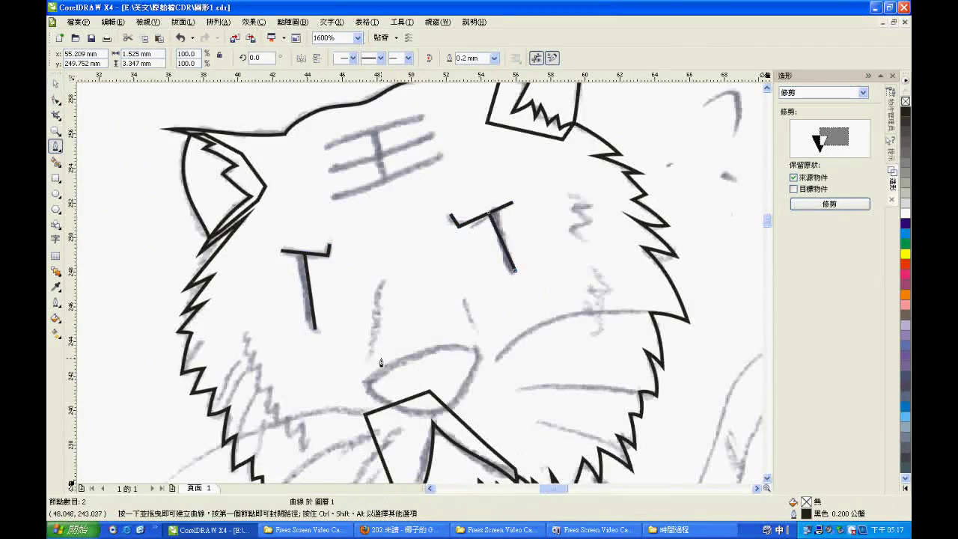
Trace the nose as a closed outline and curve its segments to follow the sketch.
{"action": "scroll", "coordinate": [364, 294], "scroll_direction": "up", "scroll_amount": 2}
{"action": "left_click", "coordinate": [398, 273]}
{"action": "left_click", "coordinate": [450, 241]}
{"action": "key", "text": "F10"}
{"action": "scroll", "coordinate": [399, 292], "scroll_direction": "up", "scroll_amount": 1}
{"action": "left_click", "coordinate": [401, 278]}
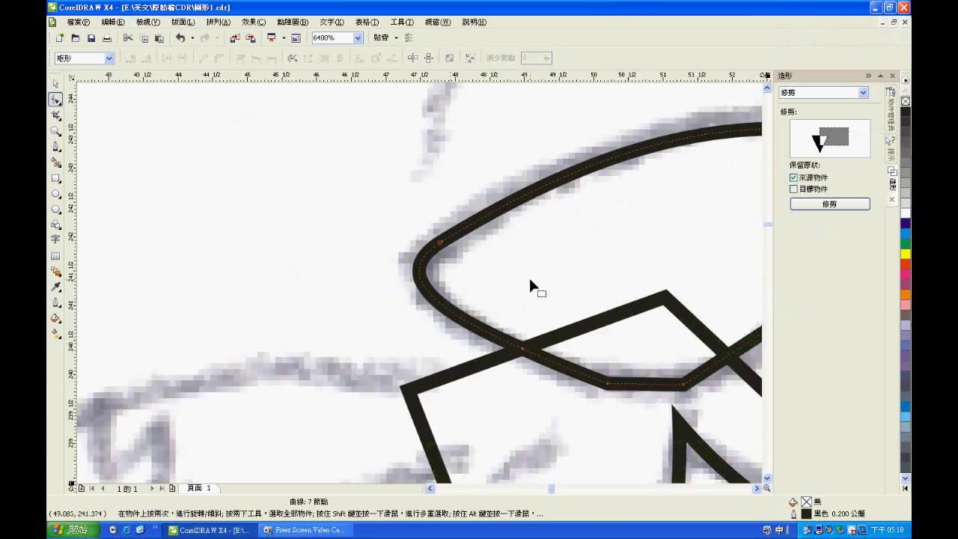
{"action": "scroll", "coordinate": [528, 277], "scroll_direction": "right", "scroll_amount": 5}
{"action": "double_click", "coordinate": [487, 141]}
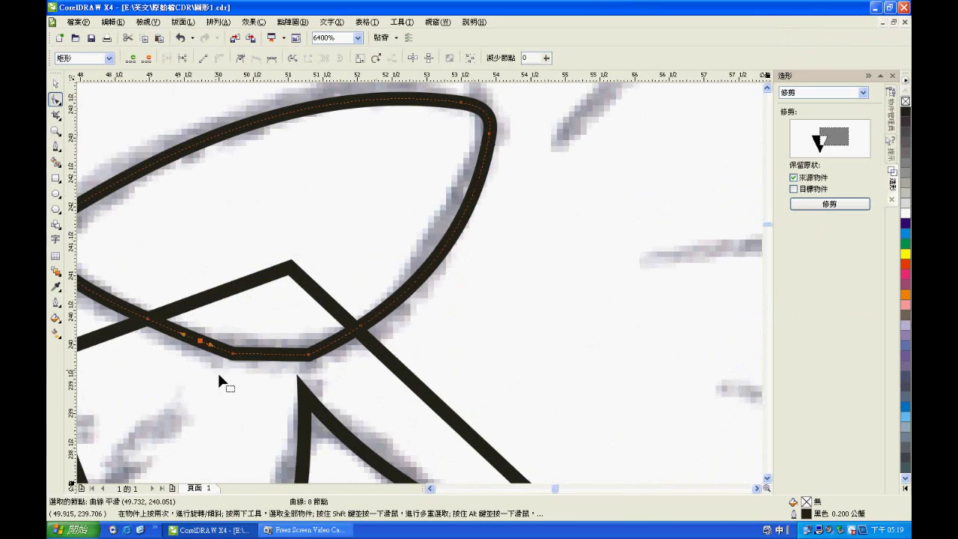
Convert the left eye's upper stroke to curves and round its hooked end along the sketch.
{"action": "scroll", "coordinate": [219, 381], "scroll_direction": "down", "scroll_amount": 4}
{"action": "scroll", "coordinate": [438, 272], "scroll_direction": "up", "scroll_amount": 3}
{"action": "left_click", "coordinate": [439, 272]}
{"action": "scroll", "coordinate": [439, 272], "scroll_direction": "up", "scroll_amount": 2}
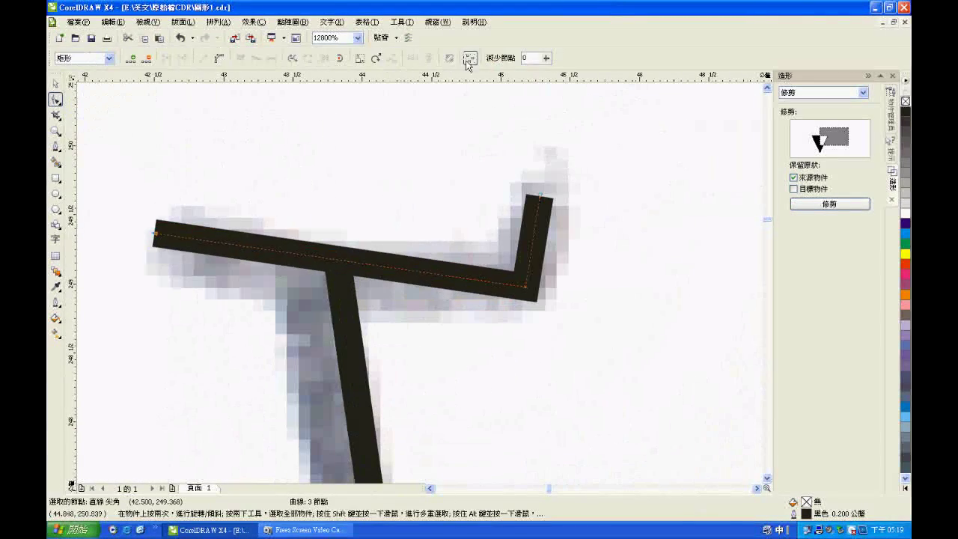
{"action": "left_click_drag", "start_coordinate": [275, 260], "coordinate": [531, 260]}
{"action": "scroll", "coordinate": [537, 234], "scroll_direction": "down", "scroll_amount": 3}
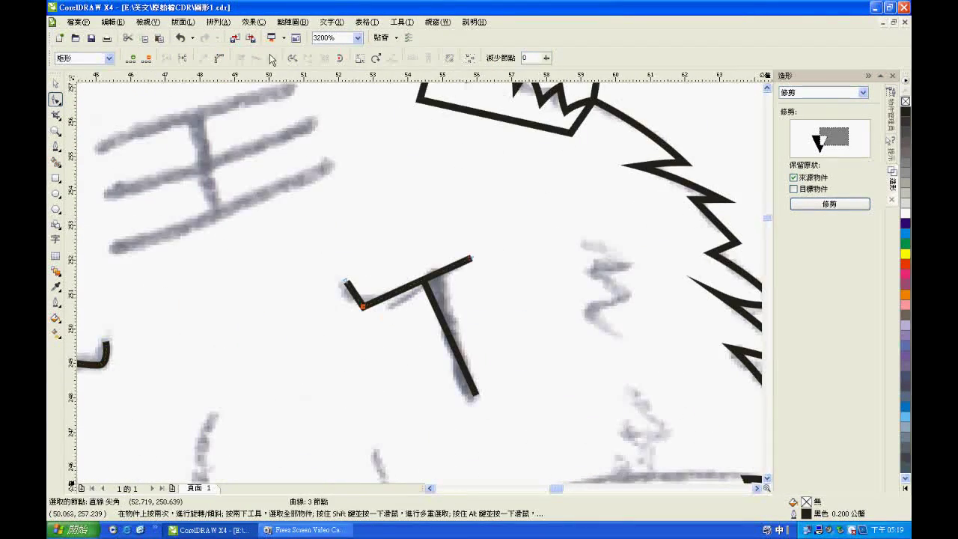
Curve the right eye's upper stroke and round its hooked corner to match the sketch.
{"action": "scroll", "coordinate": [374, 292], "scroll_direction": "up", "scroll_amount": 3}
{"action": "left_click", "coordinate": [310, 319]}
{"action": "left_click_drag", "start_coordinate": [346, 329], "coordinate": [478, 254]}
{"action": "scroll", "coordinate": [479, 254], "scroll_direction": "down", "scroll_amount": 3}
{"action": "scroll", "coordinate": [446, 176], "scroll_direction": "up", "scroll_amount": 3}
Select the vertical strokes of both eyes together for node editing.
{"action": "left_click", "coordinate": [446, 176], "text": "shift"}
{"action": "scroll", "coordinate": [446, 176], "scroll_direction": "down", "scroll_amount": 2}
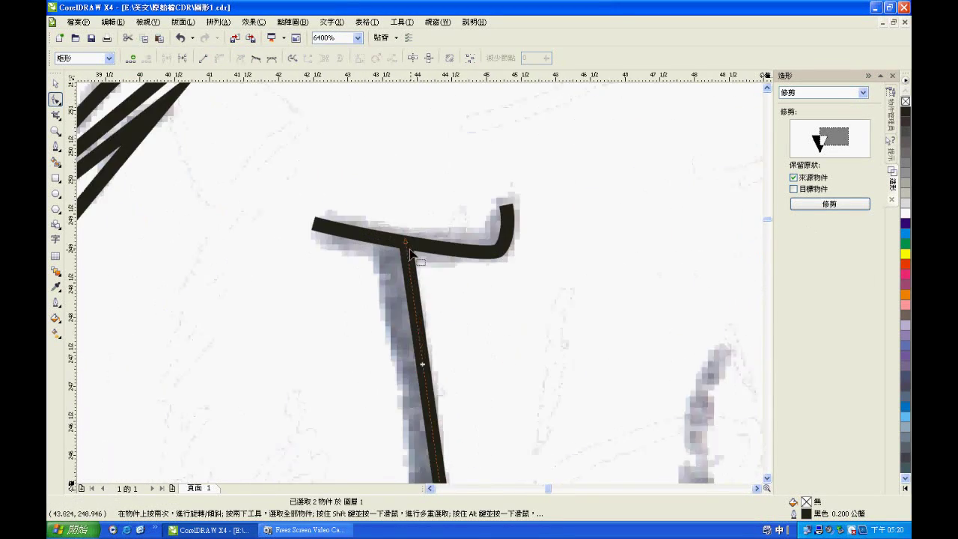
{"action": "scroll", "coordinate": [427, 374], "scroll_direction": "up", "scroll_amount": 2}
{"action": "scroll", "coordinate": [419, 288], "scroll_direction": "down", "scroll_amount": 3}
{"action": "scroll", "coordinate": [419, 288], "scroll_direction": "up", "scroll_amount": 1}
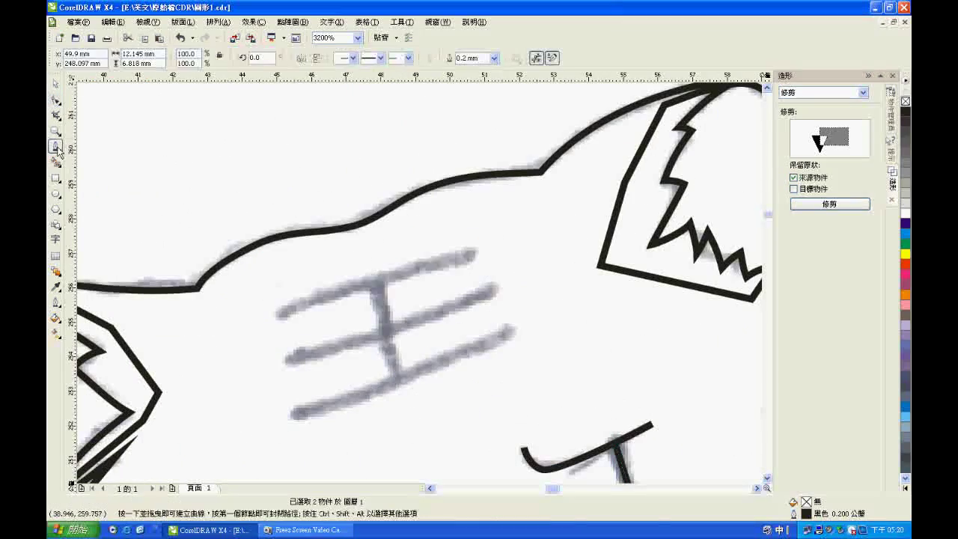
Trace the forehead marking with three slanted strokes and one vertical stroke along the sketch.
{"action": "left_click", "coordinate": [55, 146]}
{"action": "left_click_drag", "start_coordinate": [278, 311], "coordinate": [471, 255]}
{"action": "left_click_drag", "start_coordinate": [283, 359], "coordinate": [494, 288]}
{"action": "left_click", "coordinate": [292, 411]}
{"action": "scroll", "coordinate": [388, 349], "scroll_direction": "down", "scroll_amount": 1}
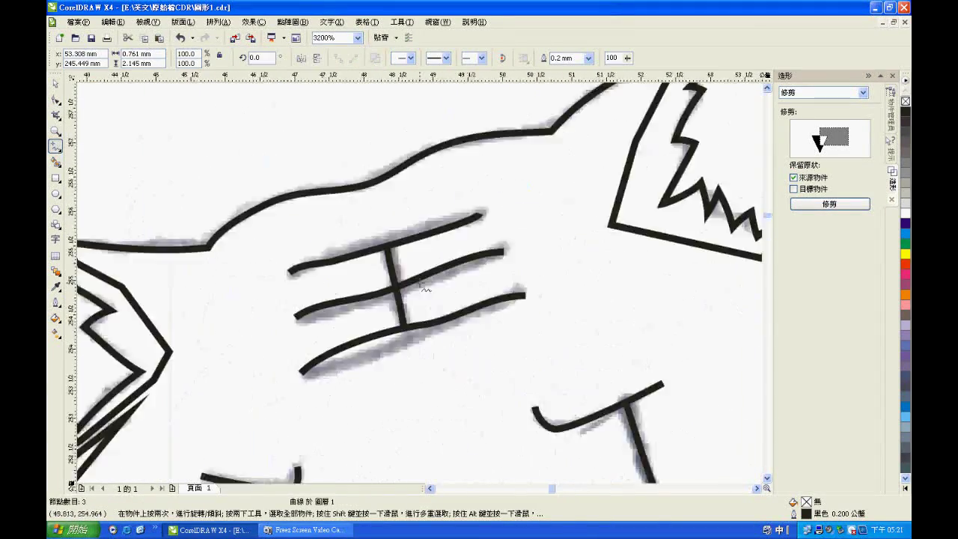
Reshape the curved strokes of the forehead marking at their nodes to follow the sketch.
{"action": "left_click", "coordinate": [406, 325]}
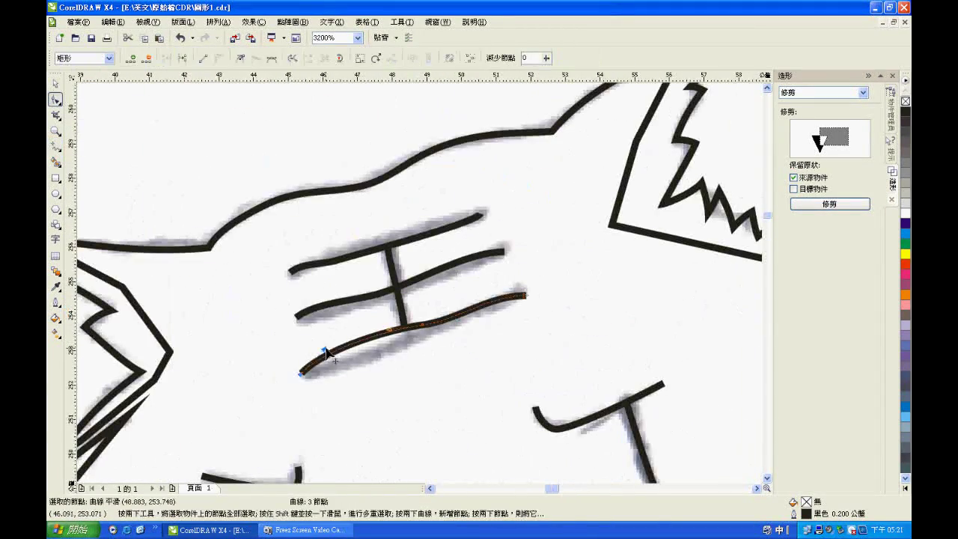
{"action": "scroll", "coordinate": [419, 285], "scroll_direction": "down", "scroll_amount": 3}
{"action": "scroll", "coordinate": [387, 375], "scroll_direction": "up", "scroll_amount": 3}
{"action": "scroll", "coordinate": [604, 317], "scroll_direction": "up", "scroll_amount": 2}
{"action": "scroll", "coordinate": [393, 343], "scroll_direction": "down", "scroll_amount": 2}
{"action": "scroll", "coordinate": [271, 330], "scroll_direction": "up", "scroll_amount": 1}
{"action": "left_click", "coordinate": [271, 329]}
{"action": "scroll", "coordinate": [419, 281], "scroll_direction": "down", "scroll_amount": 4}
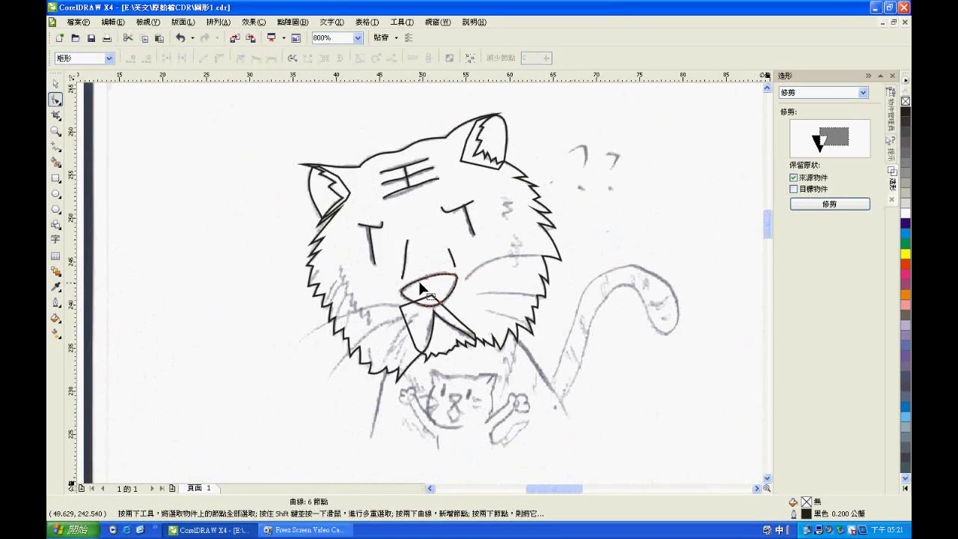
Trace the zigzag fur line inside the left cheek as an open path.
{"action": "left_click", "coordinate": [55, 146]}
{"action": "scroll", "coordinate": [366, 212], "scroll_direction": "up", "scroll_amount": 3}
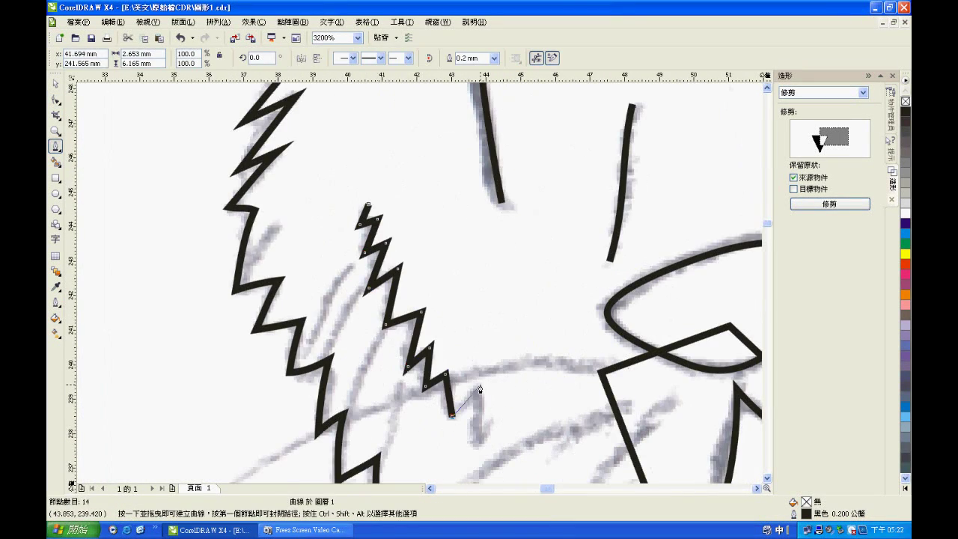
{"action": "key", "text": "F10"}
Convert the left cheek's zigzag segments to curves and bend them to match the sketch.
{"action": "scroll", "coordinate": [411, 300], "scroll_direction": "up", "scroll_amount": 2}
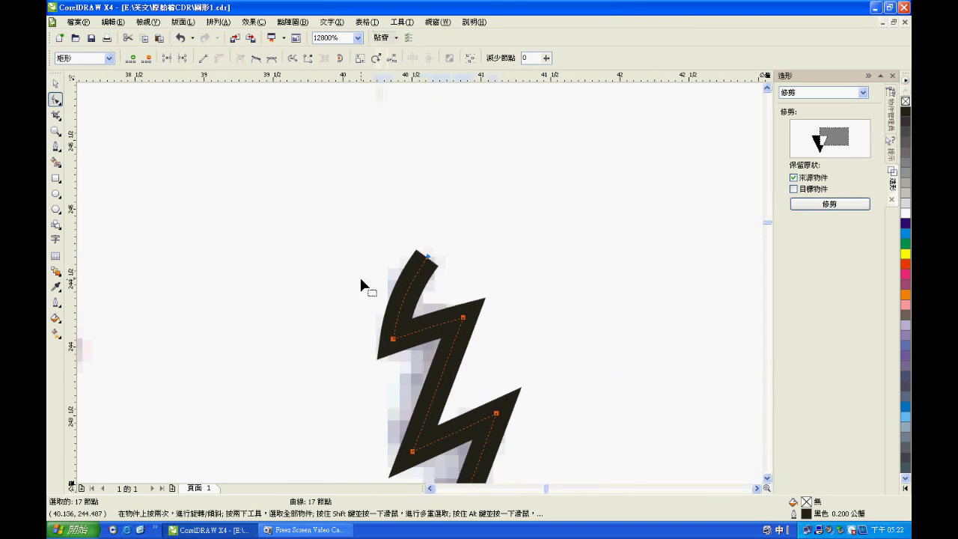
{"action": "scroll", "coordinate": [443, 352], "scroll_direction": "up", "scroll_amount": 1}
{"action": "scroll", "coordinate": [442, 348], "scroll_direction": "down", "scroll_amount": 2}
{"action": "scroll", "coordinate": [424, 328], "scroll_direction": "up", "scroll_amount": 1}
{"action": "scroll", "coordinate": [424, 327], "scroll_direction": "down", "scroll_amount": 3}
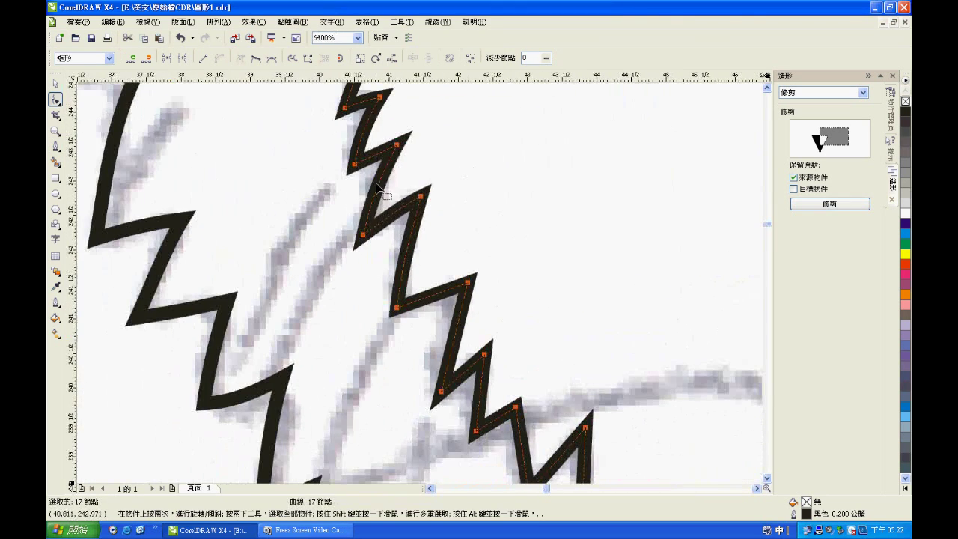
{"action": "scroll", "coordinate": [430, 260], "scroll_direction": "up", "scroll_amount": 3}
{"action": "left_click", "coordinate": [430, 260]}
{"action": "scroll", "coordinate": [503, 358], "scroll_direction": "down", "scroll_amount": 1}
{"action": "scroll", "coordinate": [417, 277], "scroll_direction": "up", "scroll_amount": 1}
Trace the two zigzag marks on the right cheek and draw straight whiskers on both sides of the muzzle.
{"action": "scroll", "coordinate": [446, 337], "scroll_direction": "down", "scroll_amount": 2}
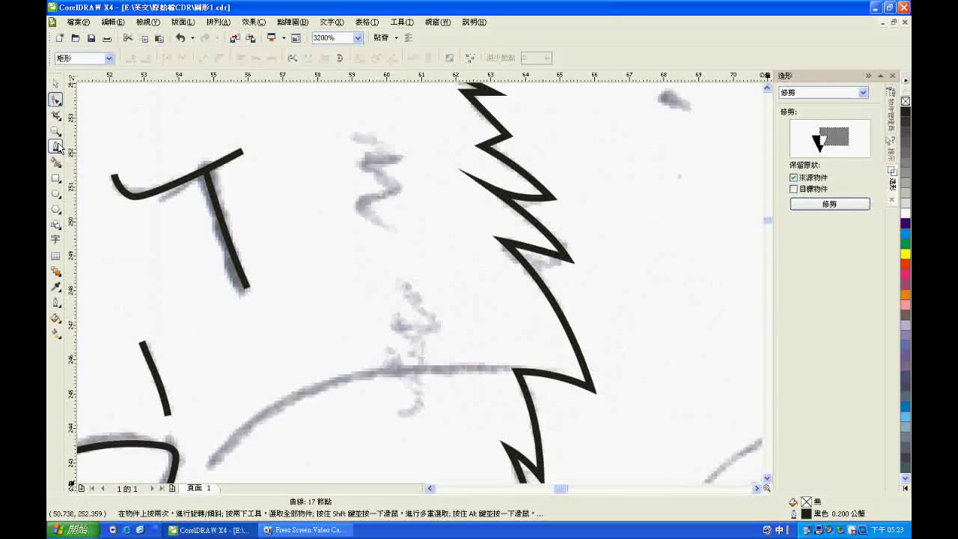
{"action": "scroll", "coordinate": [395, 329], "scroll_direction": "down", "scroll_amount": 2}
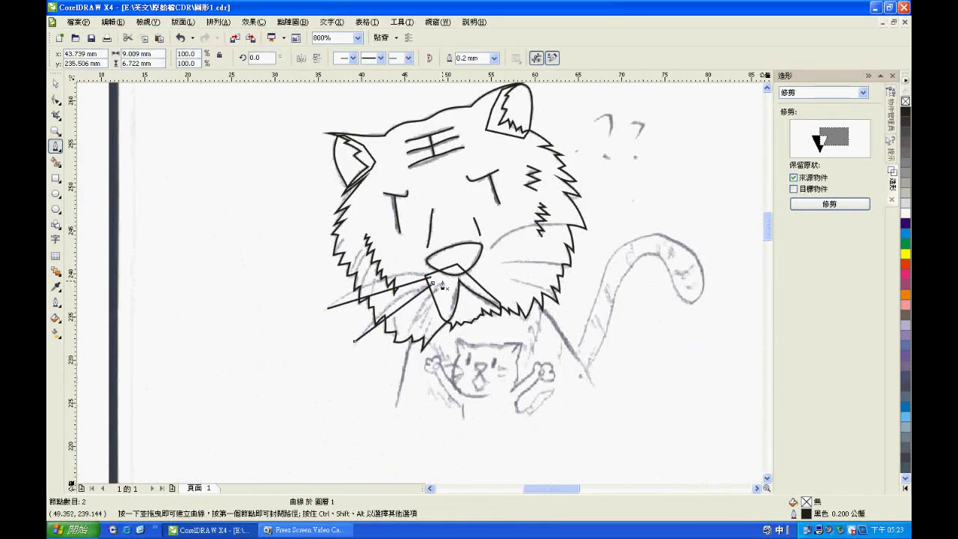
{"action": "left_click", "coordinate": [589, 272]}
{"action": "scroll", "coordinate": [524, 255], "scroll_direction": "up", "scroll_amount": 1}
{"action": "scroll", "coordinate": [456, 245], "scroll_direction": "down", "scroll_amount": 1}
{"action": "key", "text": "F10"}
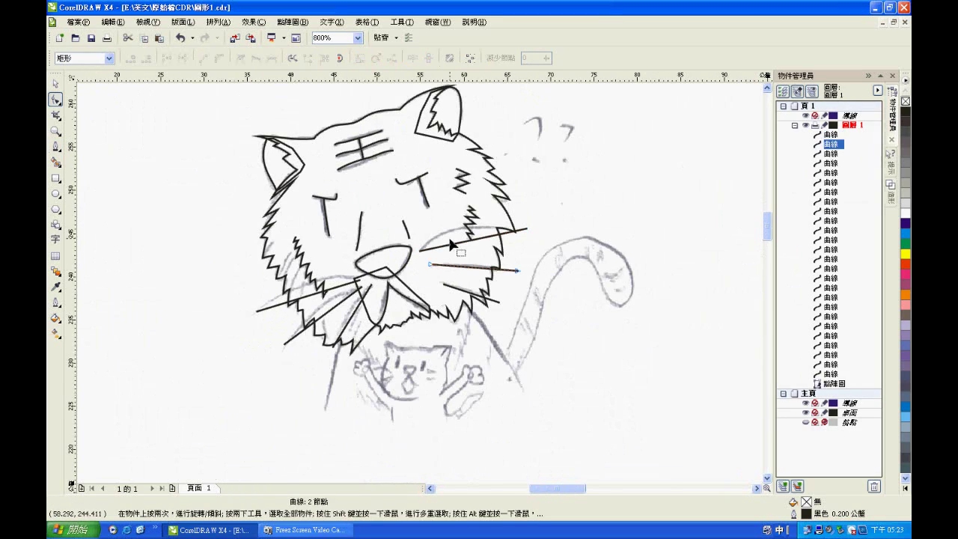
Bend the three right whiskers into curves that follow the sketch.
{"action": "left_click", "coordinate": [359, 333]}
{"action": "scroll", "coordinate": [367, 218], "scroll_direction": "up", "scroll_amount": 2}
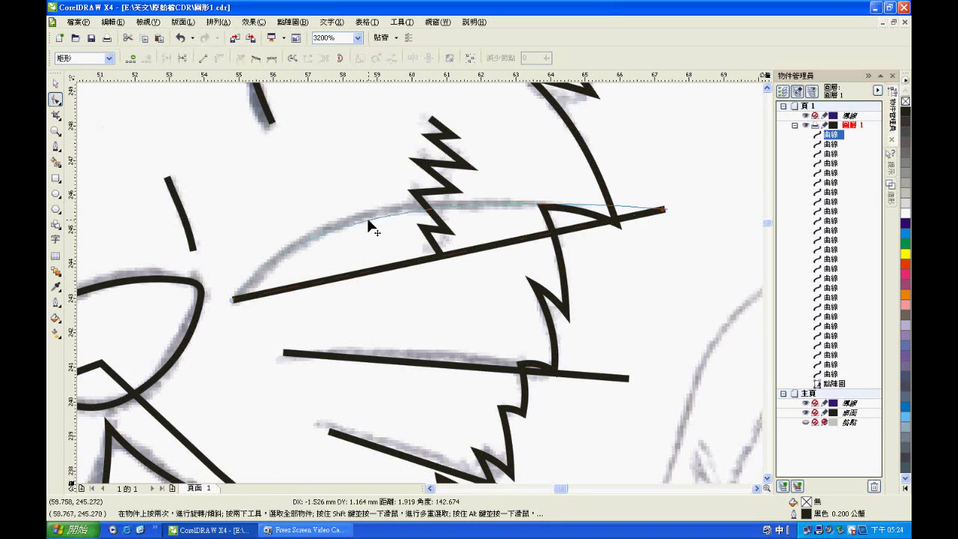
{"action": "left_click", "coordinate": [432, 291]}
{"action": "scroll", "coordinate": [389, 296], "scroll_direction": "down", "scroll_amount": 1}
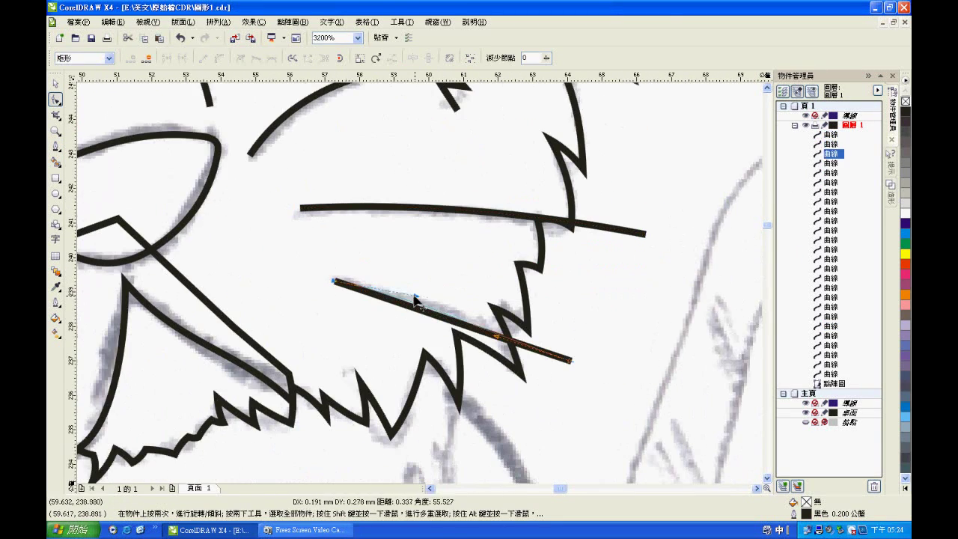
{"action": "left_click_drag", "start_coordinate": [416, 299], "coordinate": [413, 303]}
Bend the three left whiskers into curves that follow the sketch.
{"action": "scroll", "coordinate": [407, 310], "scroll_direction": "down", "scroll_amount": 2}
{"action": "scroll", "coordinate": [487, 327], "scroll_direction": "up", "scroll_amount": 2}
{"action": "left_click", "coordinate": [426, 241]}
{"action": "left_click_drag", "start_coordinate": [426, 242], "coordinate": [346, 318]}
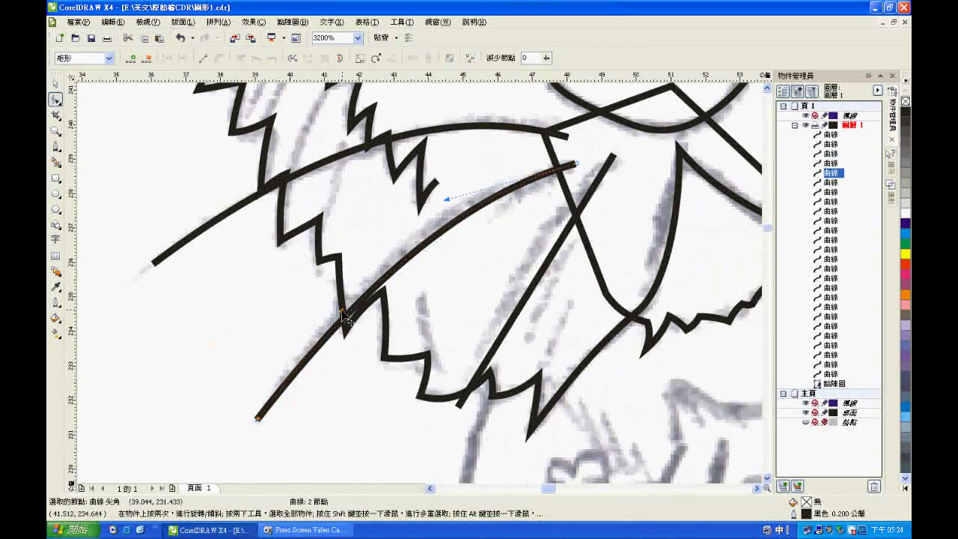
{"action": "scroll", "coordinate": [542, 269], "scroll_direction": "down", "scroll_amount": 2}
{"action": "scroll", "coordinate": [398, 358], "scroll_direction": "up", "scroll_amount": 2}
Adjust the nodes of the left eye's vertical stroke and finish node editing.
{"action": "left_click", "coordinate": [398, 358]}
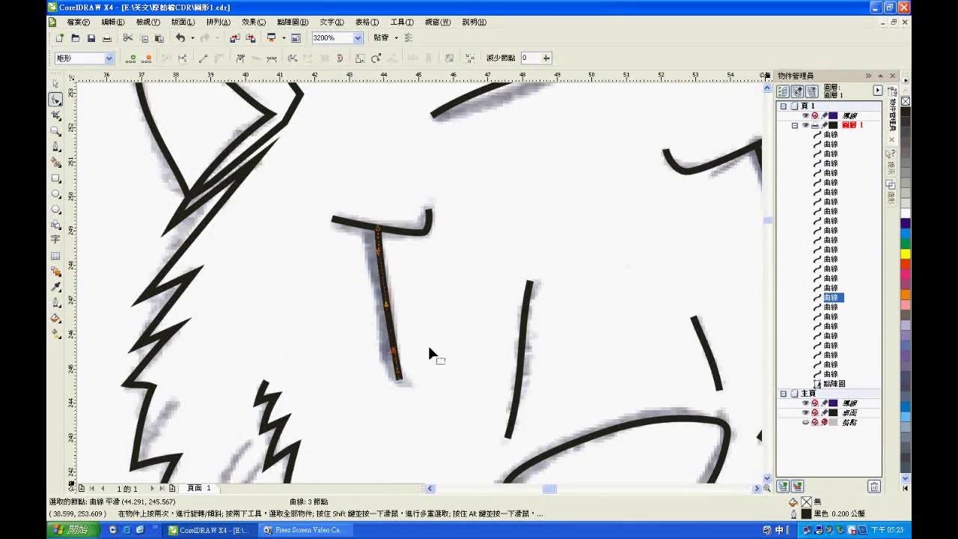
{"action": "key", "text": "space"}
{"action": "left_click", "coordinate": [430, 352]}
Trace the two zigzag chest fur lines and the straight-sided closed body outline below the head.
{"action": "scroll", "coordinate": [419, 287], "scroll_direction": "down", "scroll_amount": 2}
{"action": "scroll", "coordinate": [420, 287], "scroll_direction": "down", "scroll_amount": 3}
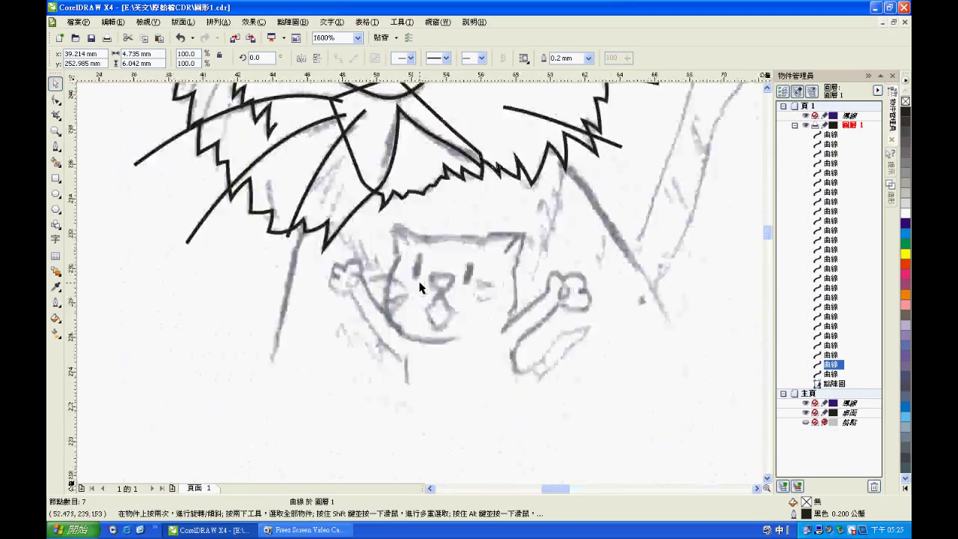
{"action": "scroll", "coordinate": [420, 286], "scroll_direction": "up", "scroll_amount": 3}
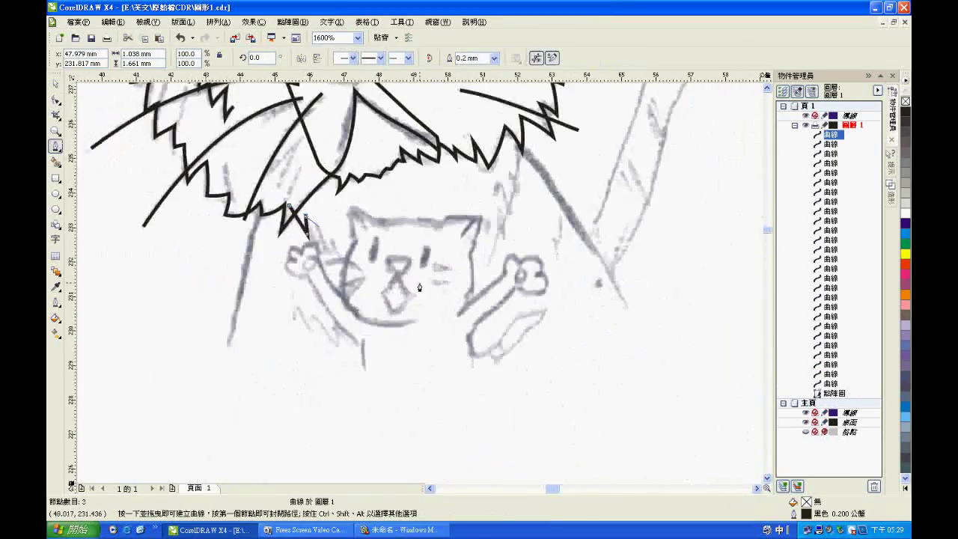
{"action": "scroll", "coordinate": [419, 314], "scroll_direction": "up", "scroll_amount": 2}
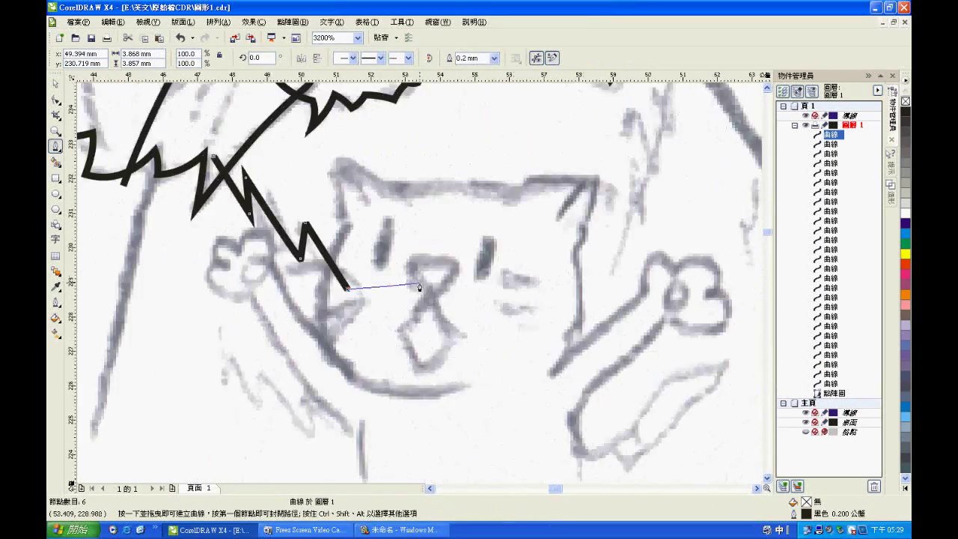
{"action": "scroll", "coordinate": [419, 287], "scroll_direction": "down", "scroll_amount": 1}
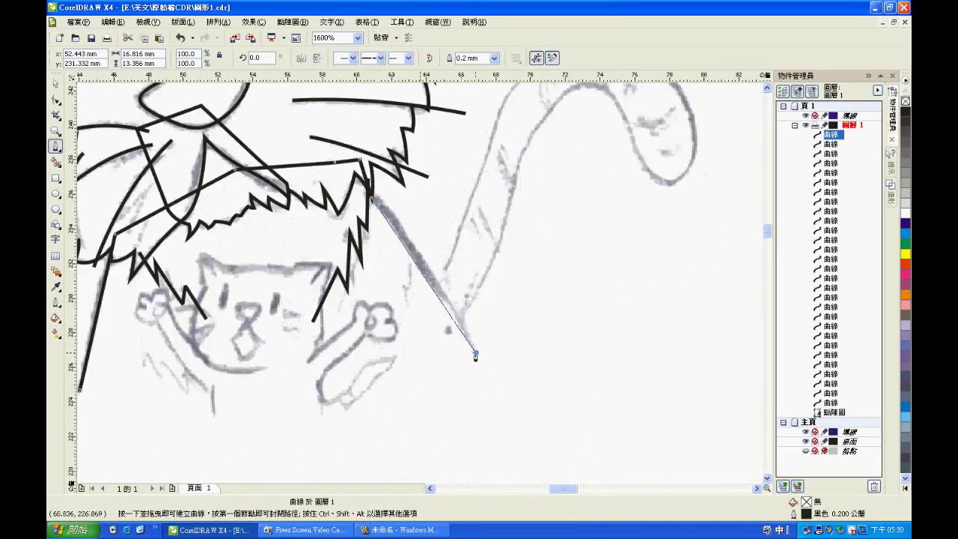
{"action": "scroll", "coordinate": [419, 286], "scroll_direction": "up", "scroll_amount": 2}
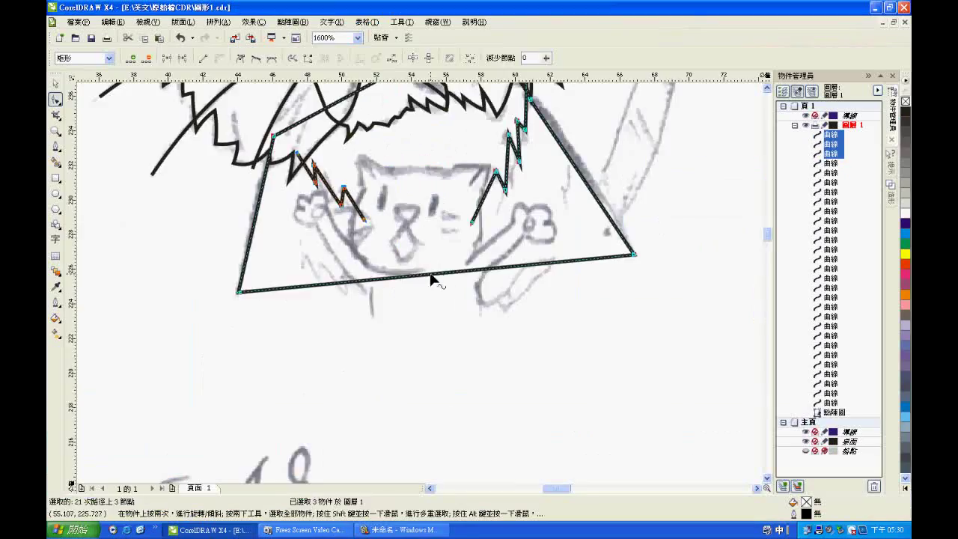
Curve the segments of both chest fur lines and the body outline to follow the sketch.
{"action": "left_click_drag", "start_coordinate": [831, 134], "coordinate": [841, 351]}
{"action": "scroll", "coordinate": [374, 208], "scroll_direction": "up", "scroll_amount": 1}
{"action": "left_click", "coordinate": [372, 196]}
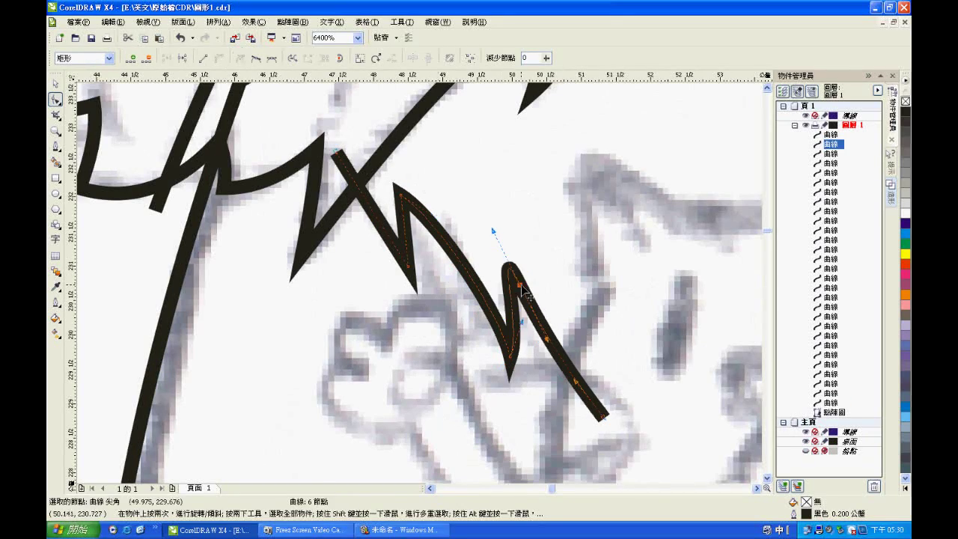
{"action": "scroll", "coordinate": [513, 321], "scroll_direction": "down", "scroll_amount": 1}
{"action": "left_click", "coordinate": [341, 332]}
{"action": "scroll", "coordinate": [455, 246], "scroll_direction": "up", "scroll_amount": 1}
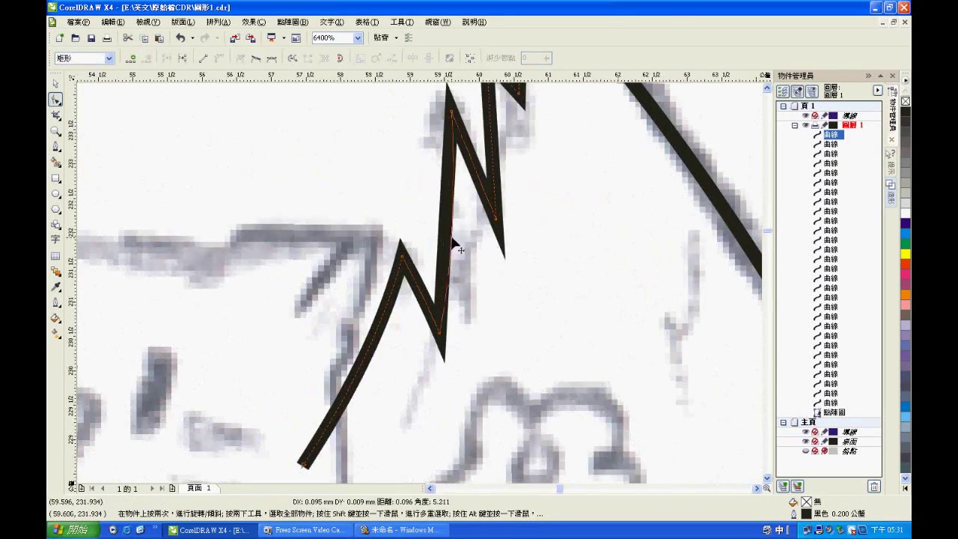
{"action": "scroll", "coordinate": [414, 315], "scroll_direction": "down", "scroll_amount": 3}
{"action": "scroll", "coordinate": [426, 284], "scroll_direction": "up", "scroll_amount": 1}
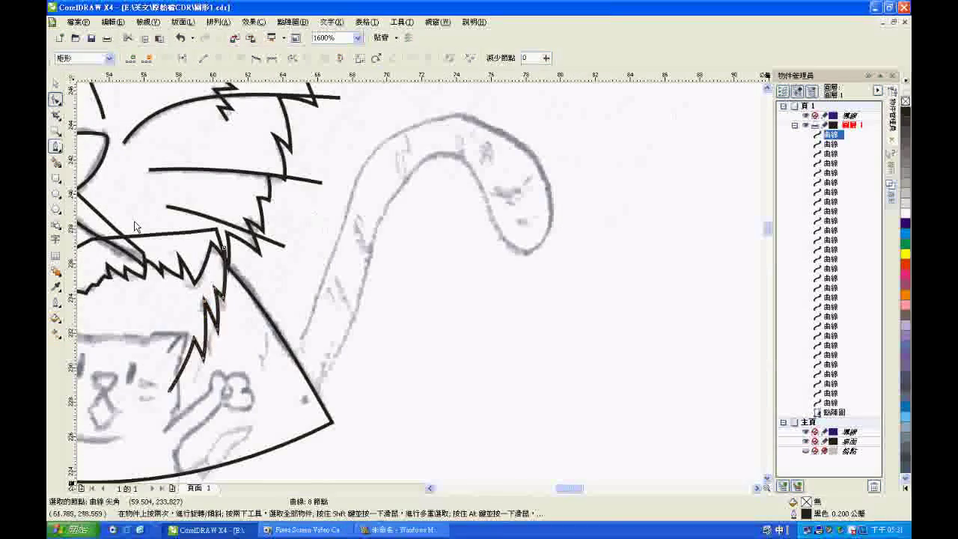
Trace the tail as a closed straight-sided outline ending inside the body and select its nodes.
{"action": "key", "text": "F5"}
{"action": "left_click_drag", "start_coordinate": [292, 356], "coordinate": [307, 352]}
{"action": "left_click", "coordinate": [268, 401]}
{"action": "left_click", "coordinate": [276, 361]}
{"action": "key", "text": "F10"}
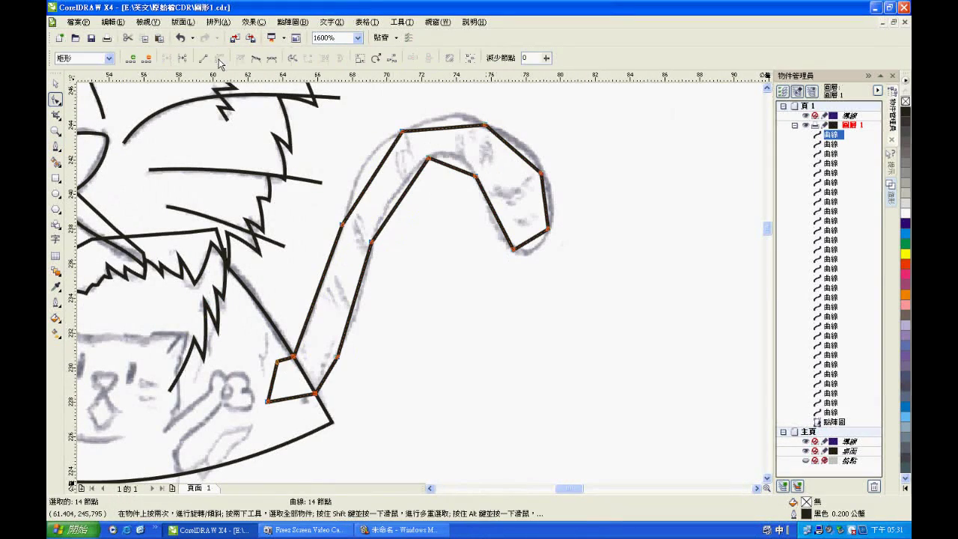
Convert the tail outline's segments to curves and bend them around the sketched tail and its rounded tip.
{"action": "left_click", "coordinate": [382, 38]}
{"action": "left_click", "coordinate": [426, 79]}
{"action": "scroll", "coordinate": [412, 239], "scroll_direction": "up", "scroll_amount": 1}
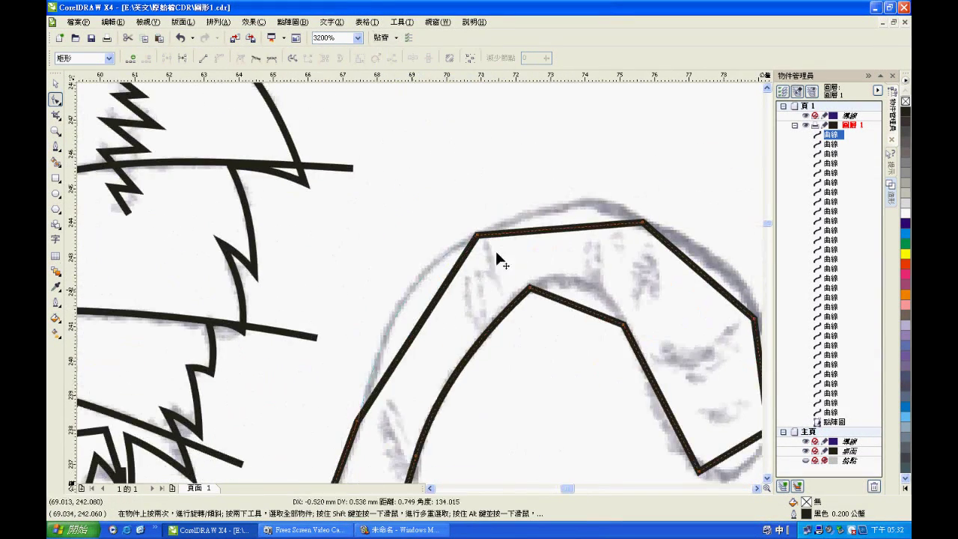
{"action": "scroll", "coordinate": [452, 256], "scroll_direction": "right", "scroll_amount": 3}
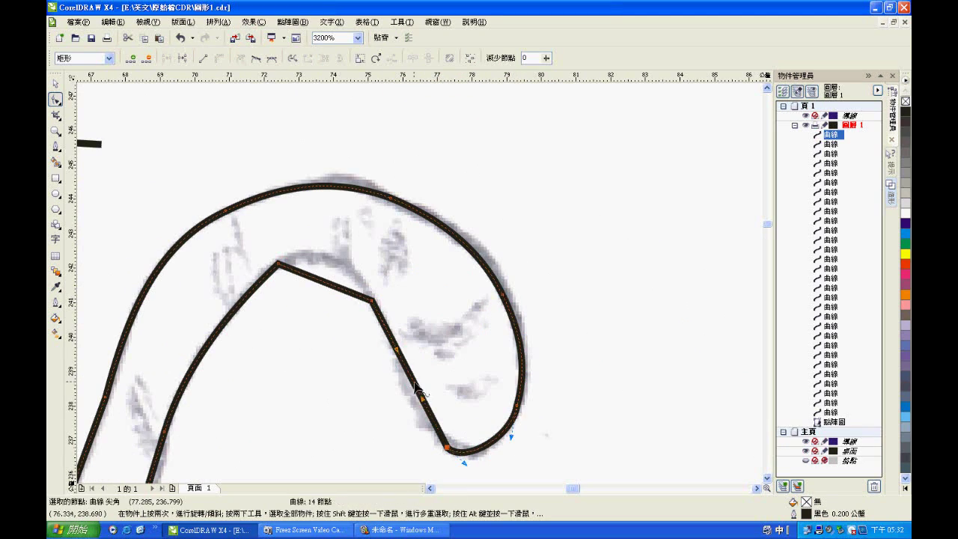
{"action": "scroll", "coordinate": [301, 256], "scroll_direction": "down", "scroll_amount": 1}
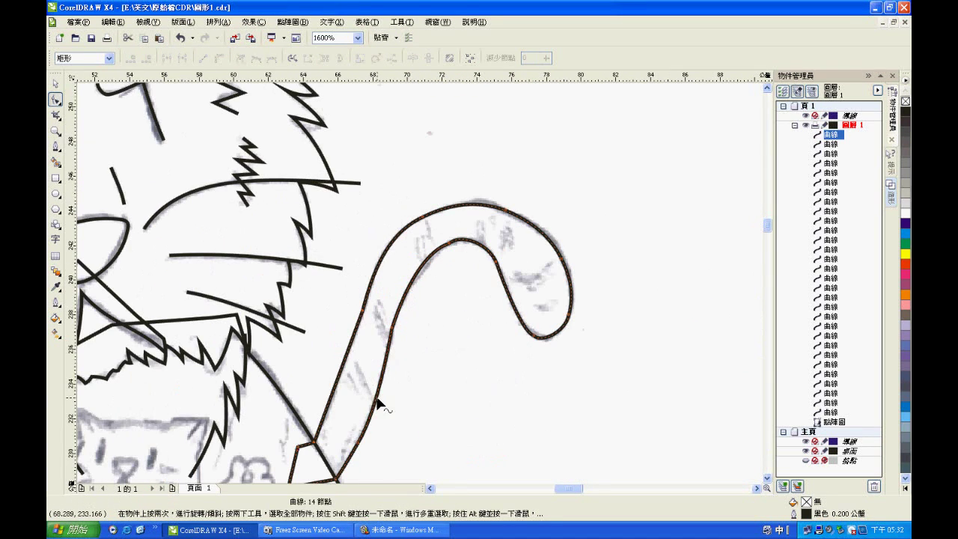
Refine the curvature along the tail's upper bend to match the sketch more closely.
{"action": "scroll", "coordinate": [411, 320], "scroll_direction": "down", "scroll_amount": 1}
{"action": "scroll", "coordinate": [310, 449], "scroll_direction": "up", "scroll_amount": 2}
{"action": "scroll", "coordinate": [445, 401], "scroll_direction": "right", "scroll_amount": 1}
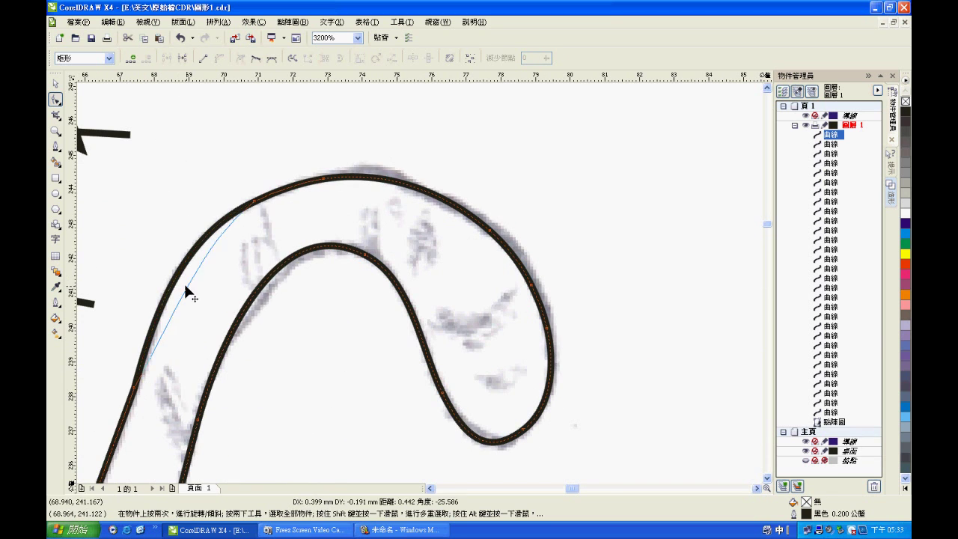
{"action": "scroll", "coordinate": [243, 270], "scroll_direction": "down", "scroll_amount": 1}
{"action": "scroll", "coordinate": [462, 251], "scroll_direction": "up", "scroll_amount": 1}
{"action": "scroll", "coordinate": [468, 174], "scroll_direction": "down", "scroll_amount": 2}
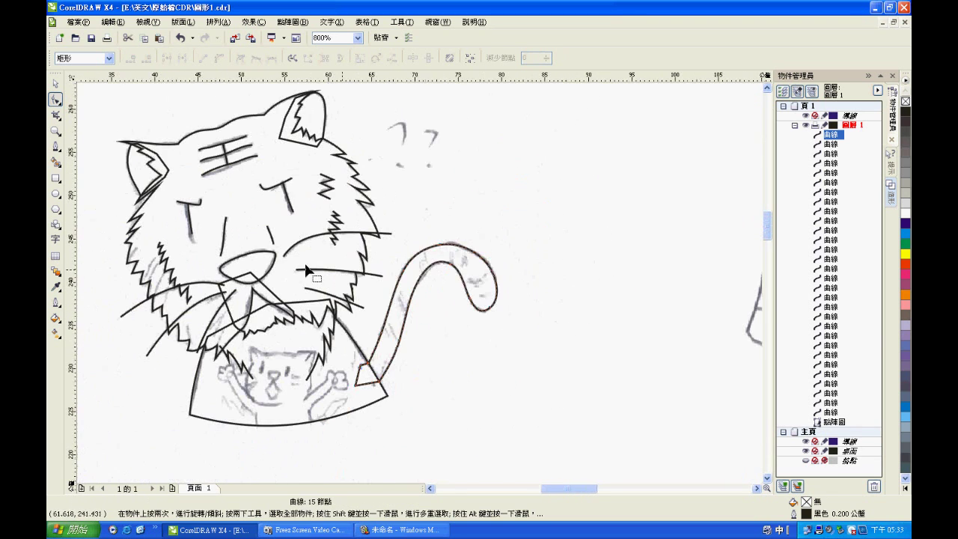
Fill the tail with orange and try a 10 mm artistic media stroke across it.
{"action": "left_click", "coordinate": [905, 294]}
{"action": "left_click", "coordinate": [112, 179]}
{"action": "left_click", "coordinate": [228, 61]}
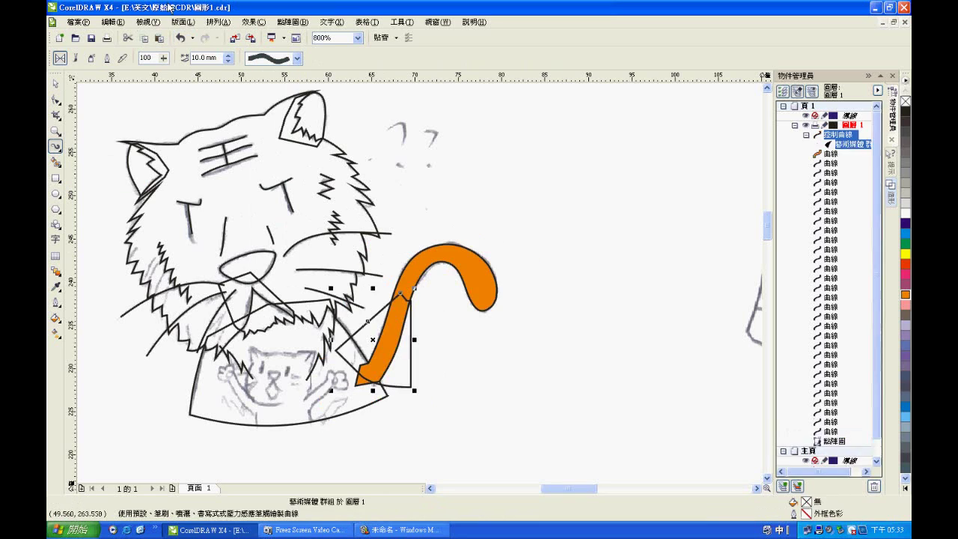
Turn curves drawn across the tail into black 1.5 mm artistic media stripes and clip them inside the tail.
{"action": "key", "text": "space"}
{"action": "key", "text": "F10"}
{"action": "scroll", "coordinate": [373, 346], "scroll_direction": "up", "scroll_amount": 2}
{"action": "left_click_drag", "start_coordinate": [426, 324], "coordinate": [425, 314]}
{"action": "left_click", "coordinate": [56, 147]}
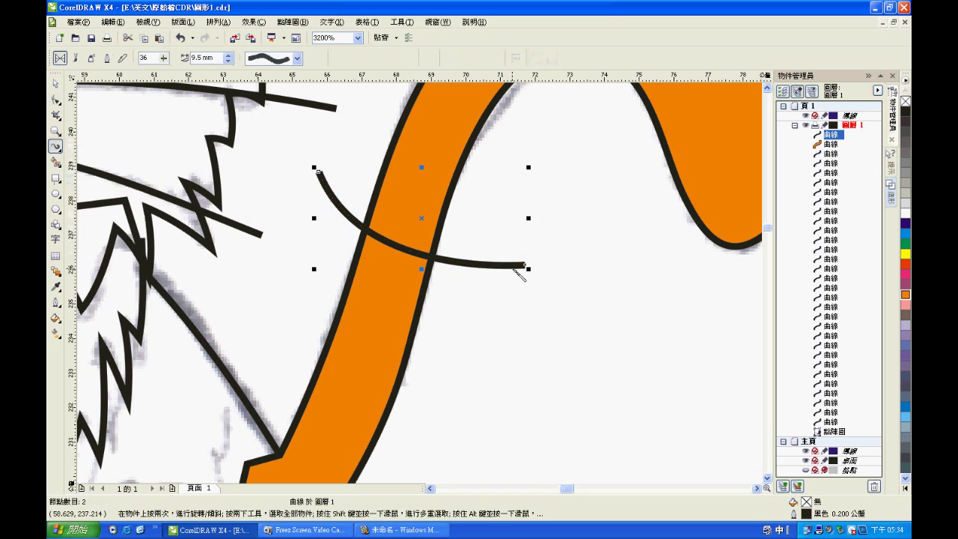
{"action": "key", "text": "Return"}
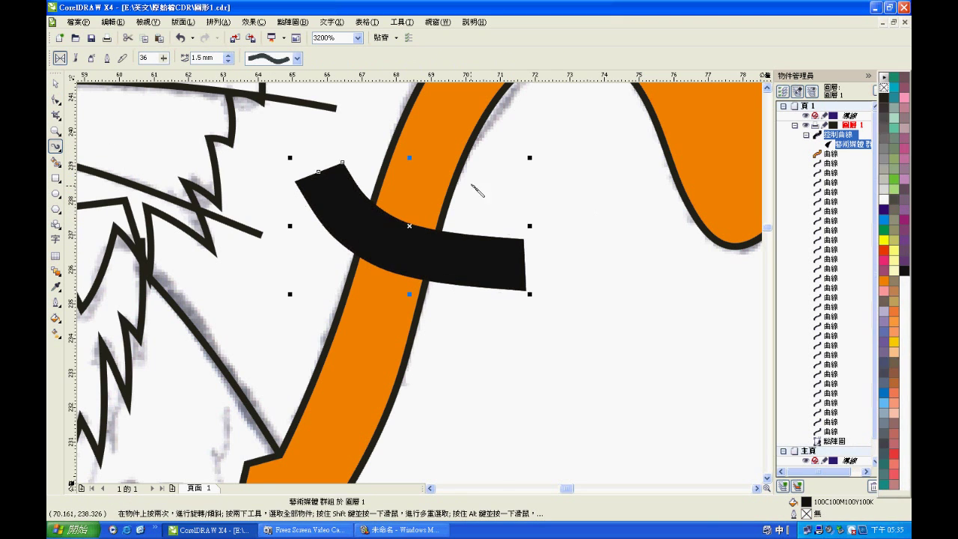
{"action": "scroll", "coordinate": [505, 239], "scroll_direction": "up", "scroll_amount": 3}
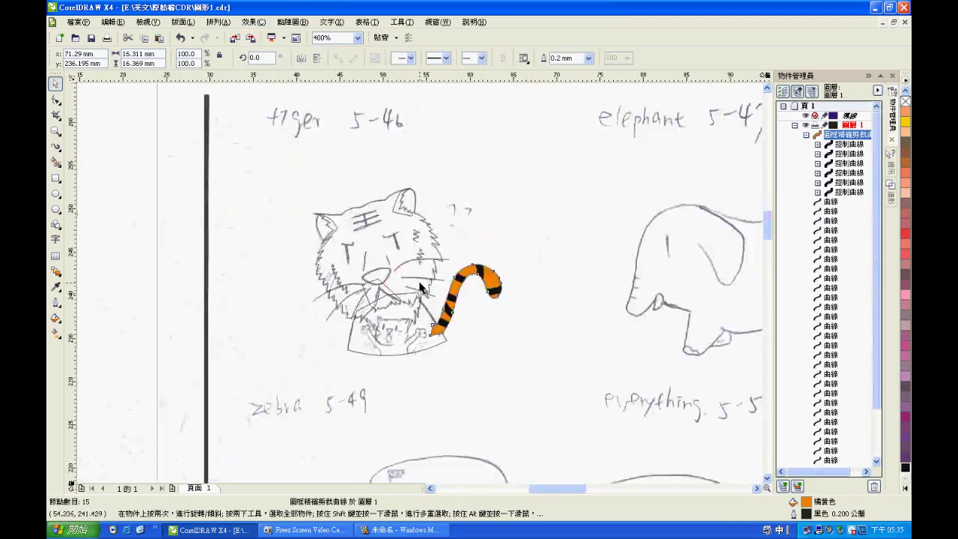
Trace the small cat's head, ears, raised arms and paws with straight segments on the tiger's chest.
{"action": "scroll", "coordinate": [378, 336], "scroll_direction": "up", "scroll_amount": 3}
{"action": "key", "text": "F5"}
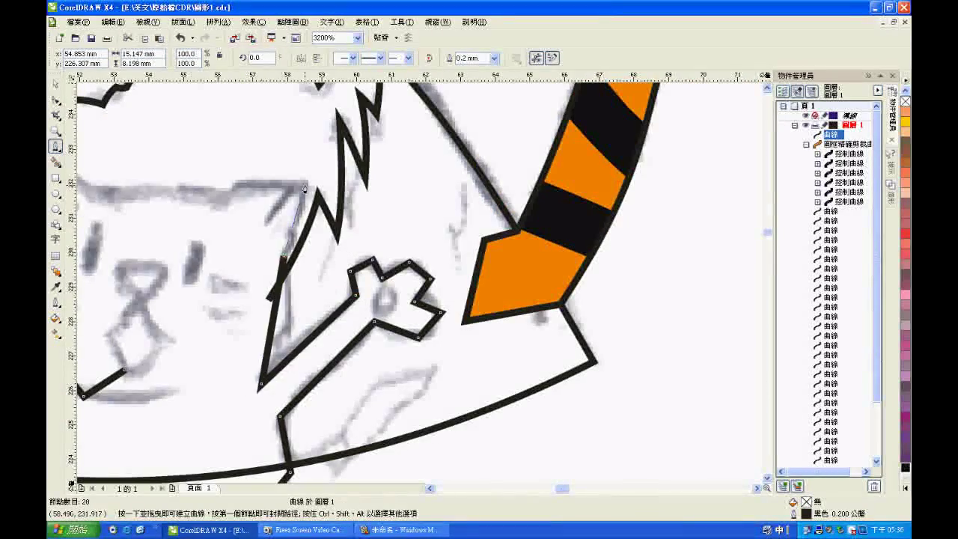
{"action": "scroll", "coordinate": [304, 187], "scroll_direction": "down", "scroll_amount": 4}
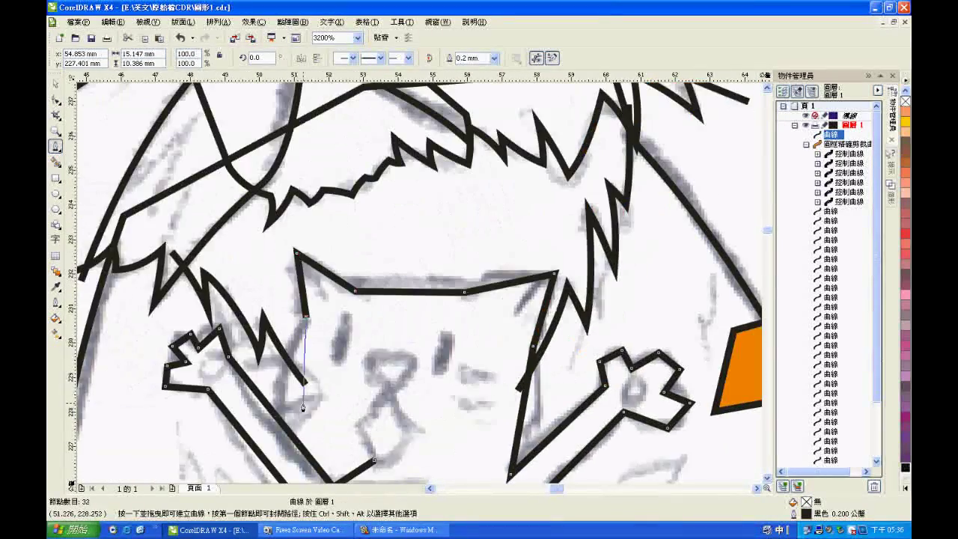
Reshape the small cat's left paw into rounded fingers by curving its segments, removing corner nodes and adjusting node handles.
{"action": "key", "text": "F10"}
{"action": "scroll", "coordinate": [442, 291], "scroll_direction": "up", "scroll_amount": 5}
{"action": "left_click_drag", "start_coordinate": [442, 290], "coordinate": [526, 285]}
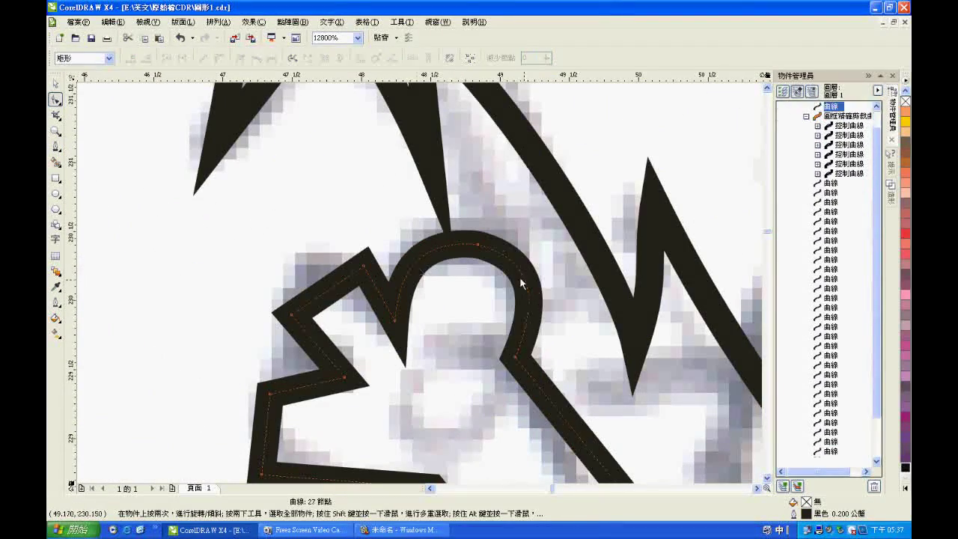
{"action": "left_click_drag", "start_coordinate": [289, 267], "coordinate": [292, 269]}
{"action": "scroll", "coordinate": [292, 269], "scroll_direction": "down", "scroll_amount": 1}
{"action": "key", "text": "Delete"}
{"action": "left_click", "coordinate": [380, 474]}
{"action": "scroll", "coordinate": [452, 178], "scroll_direction": "up", "scroll_amount": 1}
{"action": "scroll", "coordinate": [451, 178], "scroll_direction": "up", "scroll_amount": 2}
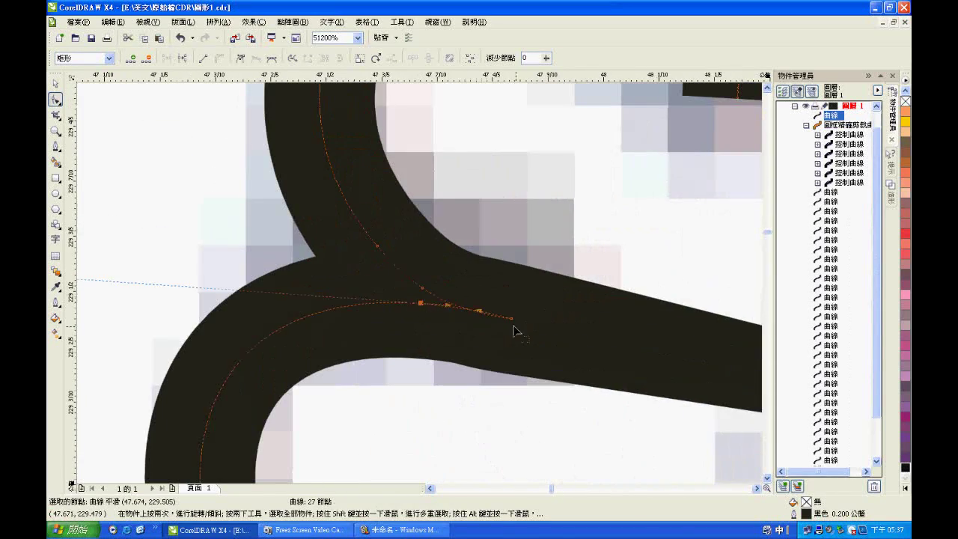
{"action": "left_click_drag", "start_coordinate": [426, 296], "coordinate": [428, 295]}
{"action": "scroll", "coordinate": [428, 295], "scroll_direction": "down", "scroll_amount": 4}
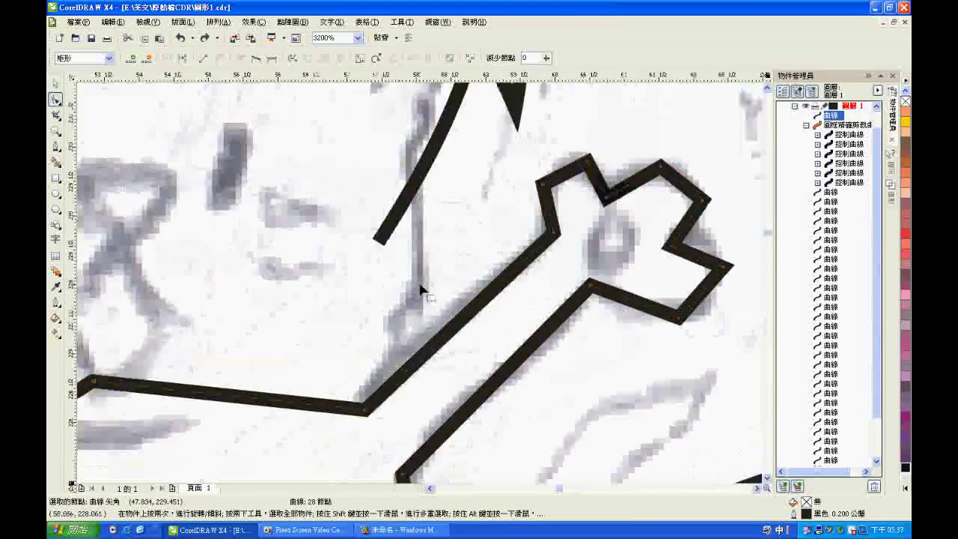
Round the fingers of the small cat's right paw by removing the corner nodes and curving the segments along the sketch.
{"action": "scroll", "coordinate": [458, 243], "scroll_direction": "up", "scroll_amount": 2}
{"action": "double_click", "coordinate": [356, 198]}
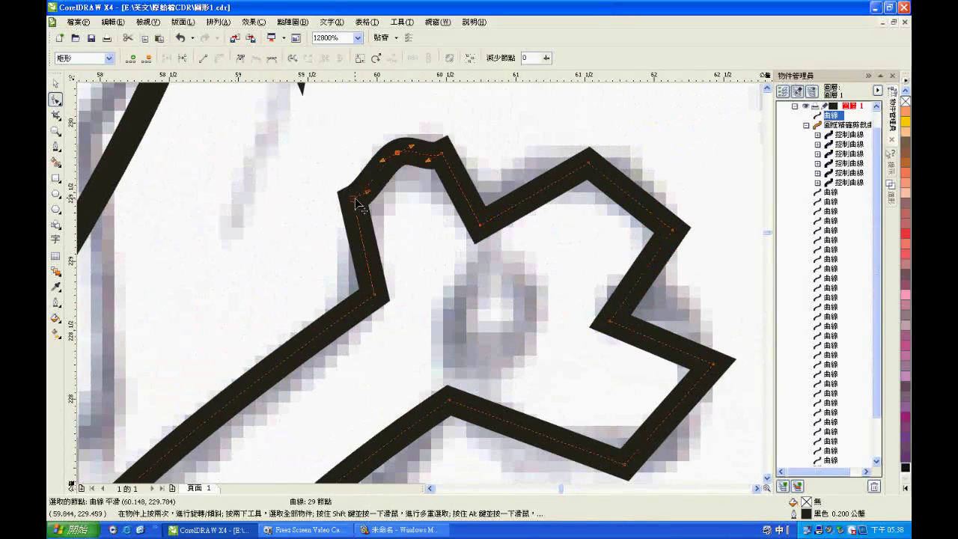
{"action": "double_click", "coordinate": [588, 161]}
{"action": "double_click", "coordinate": [688, 227]}
{"action": "double_click", "coordinate": [712, 364]}
{"action": "double_click", "coordinate": [624, 464]}
{"action": "scroll", "coordinate": [493, 414], "scroll_direction": "down", "scroll_amount": 1}
{"action": "left_click_drag", "start_coordinate": [470, 358], "coordinate": [556, 229]}
Trace the small cat's head and ears as a separate closed outline of straight segments.
{"action": "scroll", "coordinate": [449, 320], "scroll_direction": "down", "scroll_amount": 1}
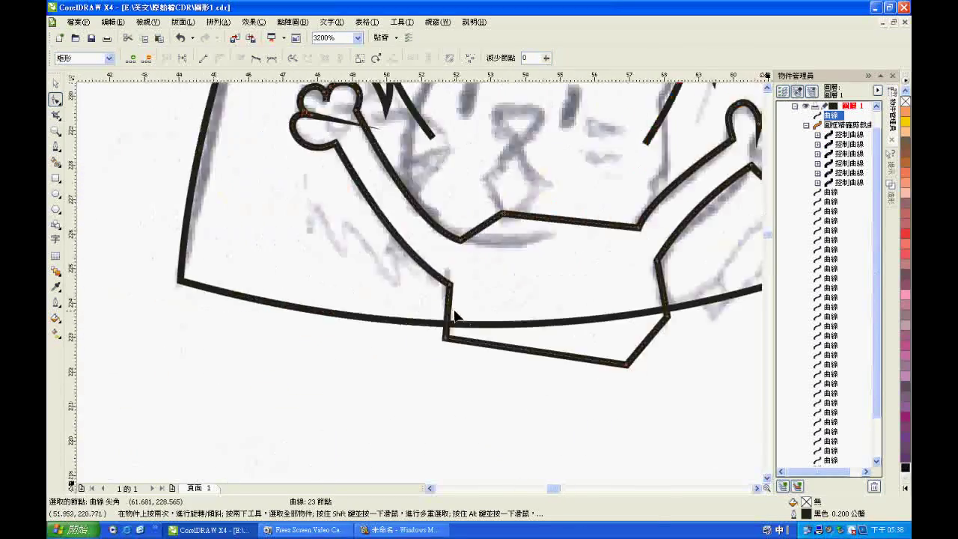
{"action": "scroll", "coordinate": [426, 404], "scroll_direction": "up", "scroll_amount": 1}
{"action": "left_click", "coordinate": [448, 409]}
{"action": "left_click", "coordinate": [297, 337]}
{"action": "left_click_drag", "start_coordinate": [331, 244], "coordinate": [316, 185]}
{"action": "left_click", "coordinate": [526, 404]}
Curve the small cat's ears, forehead and cheeks to follow the sketch, deleting the surplus node on the cheek.
{"action": "key", "text": "F10"}
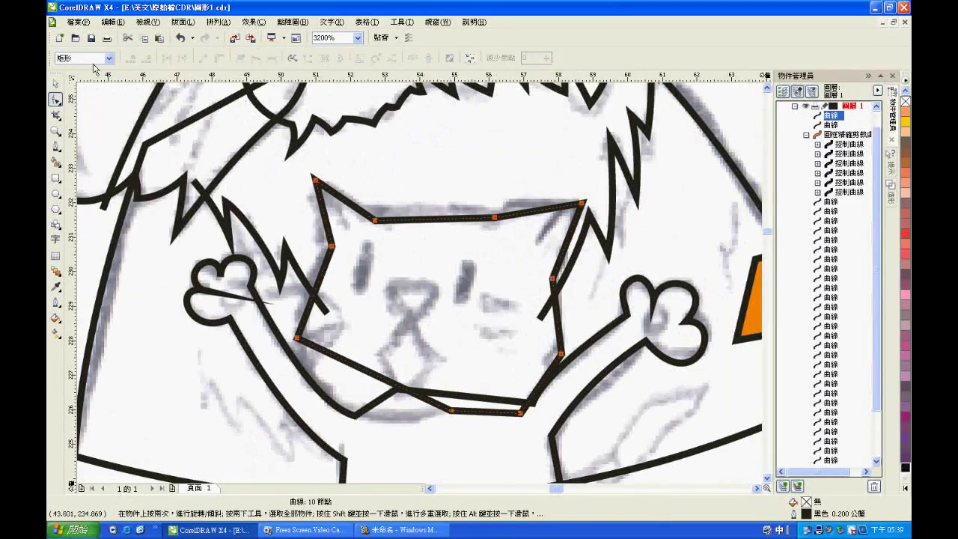
{"action": "scroll", "coordinate": [229, 142], "scroll_direction": "up", "scroll_amount": 1}
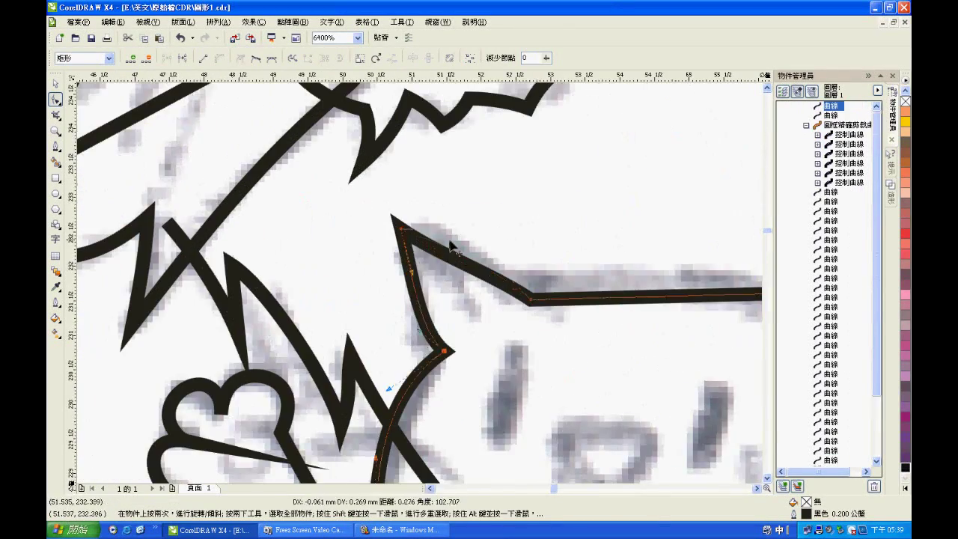
{"action": "scroll", "coordinate": [228, 142], "scroll_direction": "right", "scroll_amount": 3}
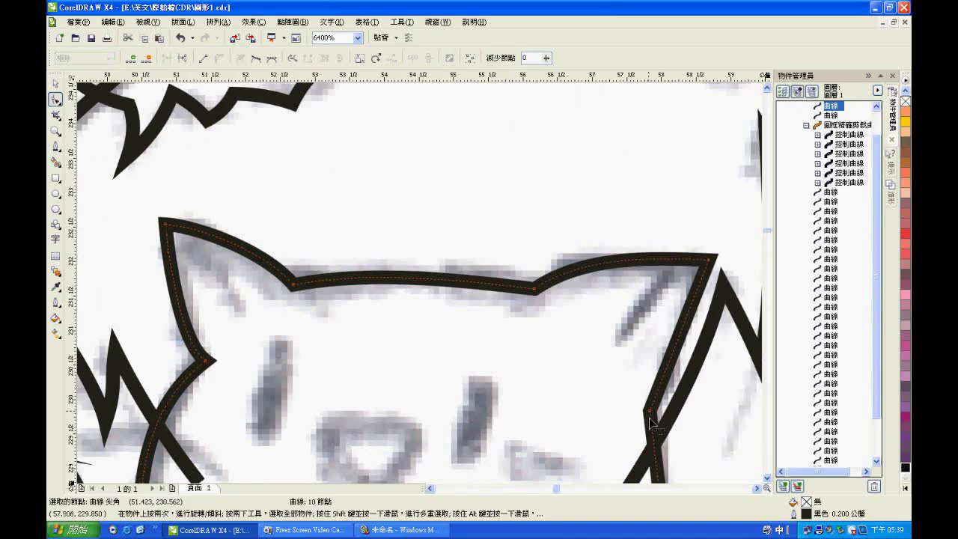
{"action": "key", "text": "Delete"}
Draw the small cat's eyes as short lines, its nose as a closed polygon and its mouth as an inverted V.
{"action": "scroll", "coordinate": [651, 422], "scroll_direction": "down", "scroll_amount": 2}
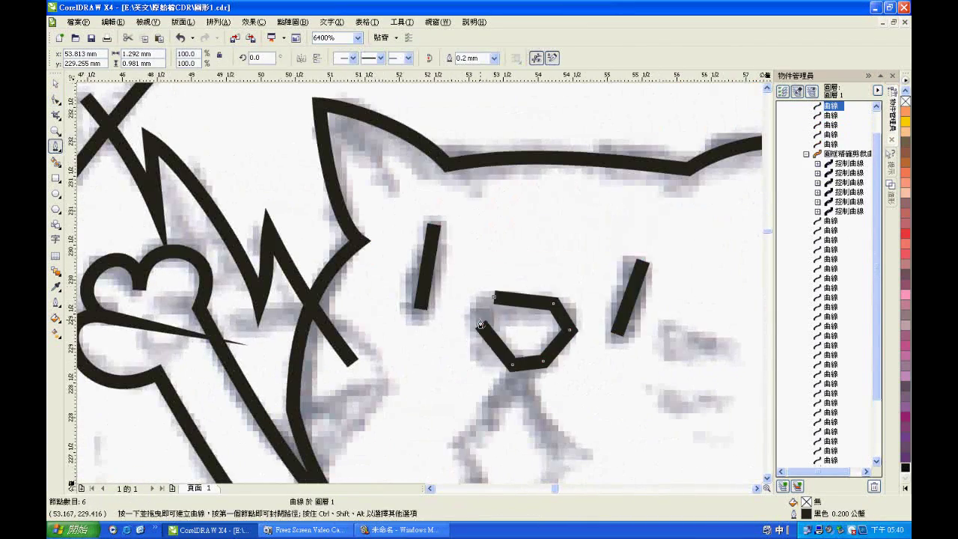
{"action": "left_click", "coordinate": [480, 329]}
{"action": "left_click", "coordinate": [494, 296]}
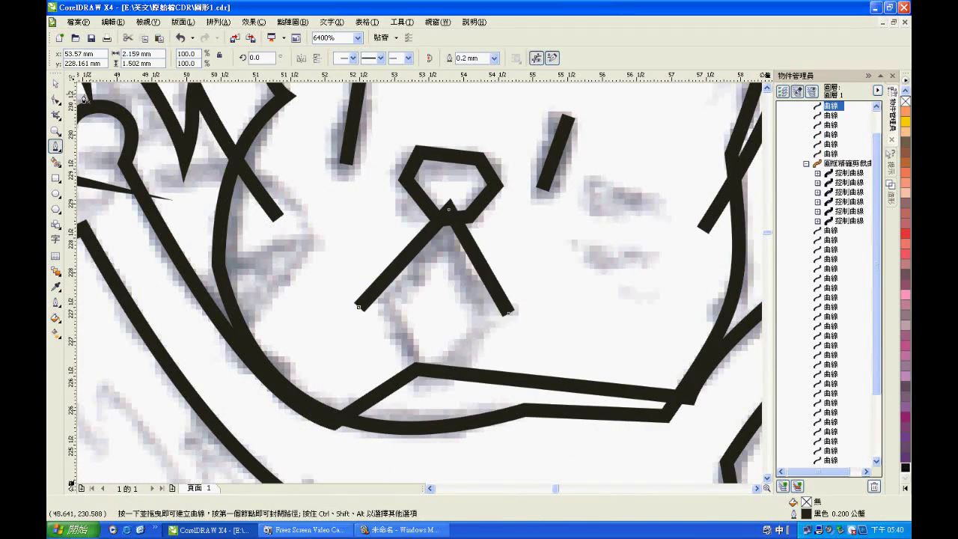
Bend the small cat's mouth lines and smooth its nose into a rounded triangle.
{"action": "key", "text": "F10"}
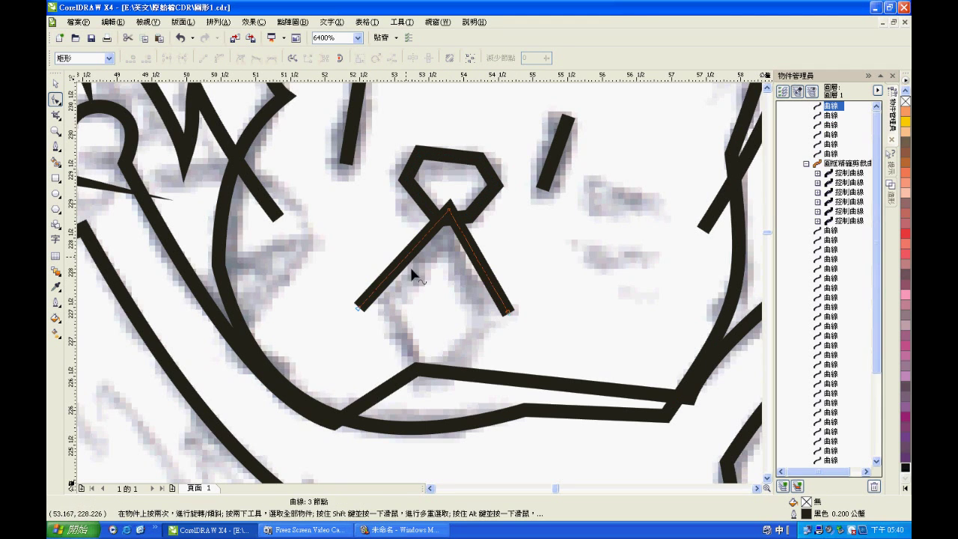
{"action": "scroll", "coordinate": [419, 258], "scroll_direction": "down", "scroll_amount": 2}
{"action": "scroll", "coordinate": [427, 282], "scroll_direction": "up", "scroll_amount": 3}
{"action": "left_click", "coordinate": [426, 282]}
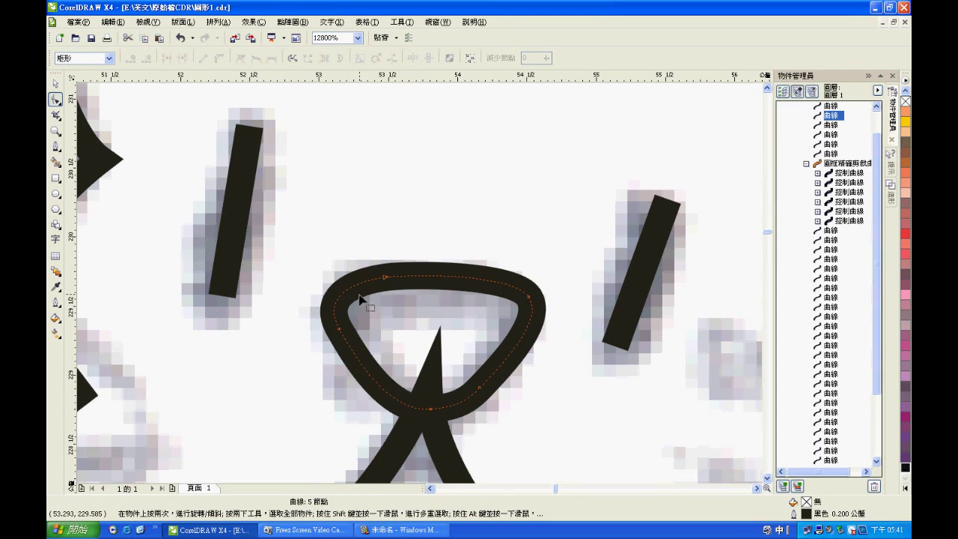
Draw a line between the small cat's two mouth curves and bend it downward into an open mouth.
{"action": "scroll", "coordinate": [357, 362], "scroll_direction": "down", "scroll_amount": 3}
{"action": "scroll", "coordinate": [389, 254], "scroll_direction": "up", "scroll_amount": 2}
{"action": "left_click", "coordinate": [396, 254]}
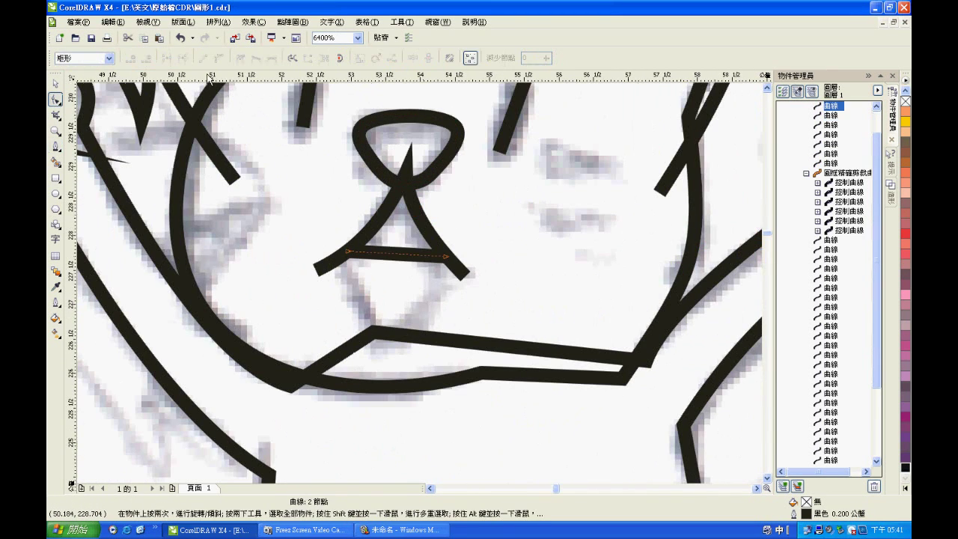
{"action": "scroll", "coordinate": [370, 306], "scroll_direction": "down", "scroll_amount": 3}
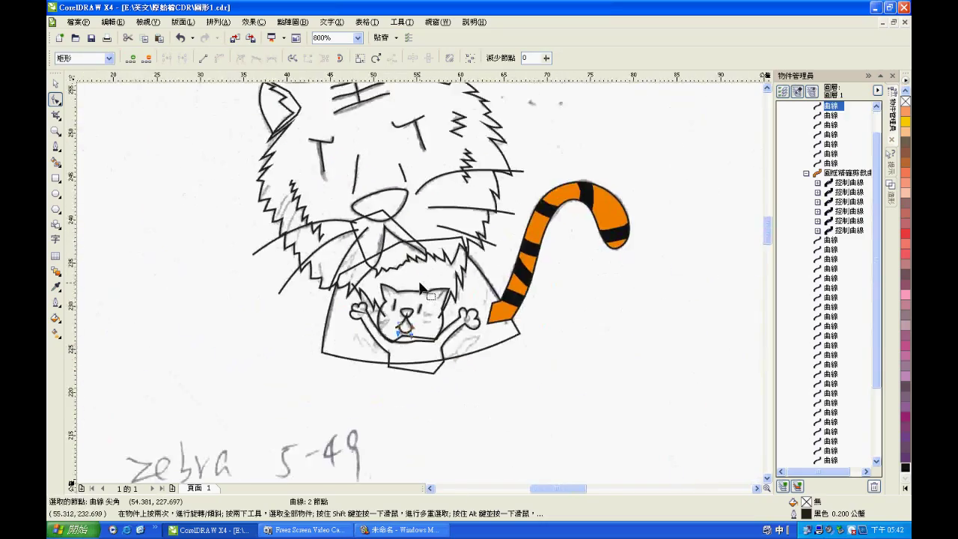
Add a circular pad to each of the small cat's paws and draw three straight whiskers on each cheek.
{"action": "scroll", "coordinate": [419, 374], "scroll_direction": "up", "scroll_amount": 3}
{"action": "left_click", "coordinate": [58, 194]}
{"action": "left_click_drag", "start_coordinate": [442, 217], "coordinate": [470, 251]}
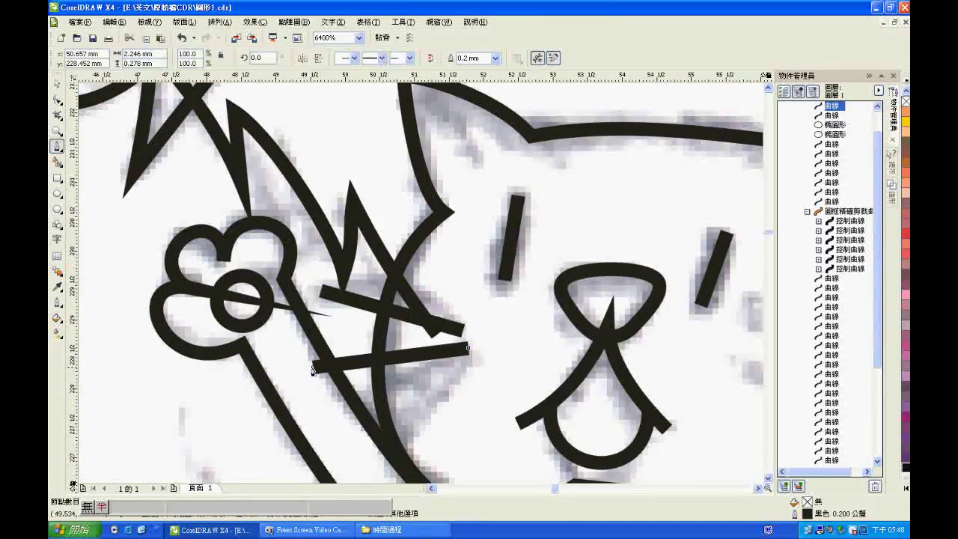
{"action": "scroll", "coordinate": [413, 331], "scroll_direction": "right", "scroll_amount": 3}
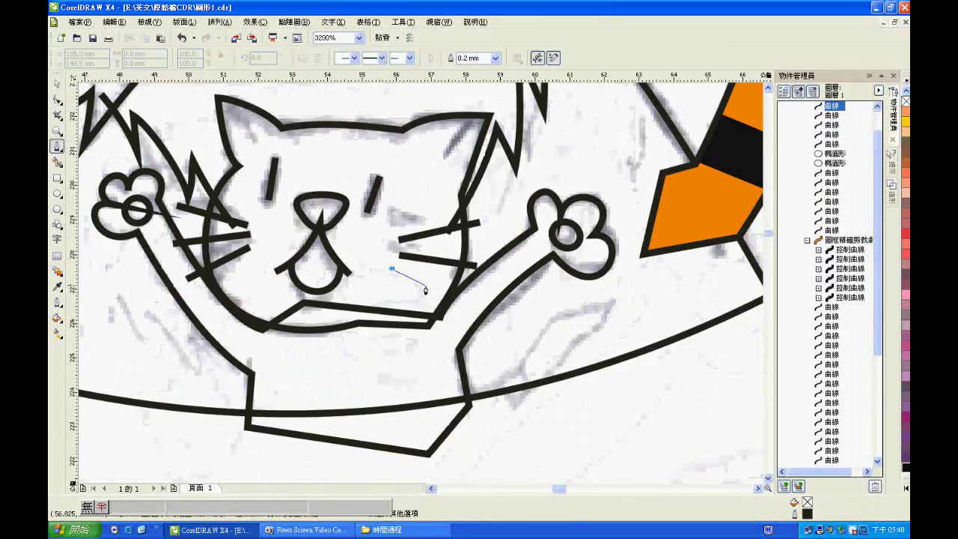
Bend the small cat's straight whiskers on both cheeks into gentle curves.
{"action": "key", "text": "F10"}
{"action": "left_click", "coordinate": [434, 231]}
{"action": "scroll", "coordinate": [446, 262], "scroll_direction": "up", "scroll_amount": 1}
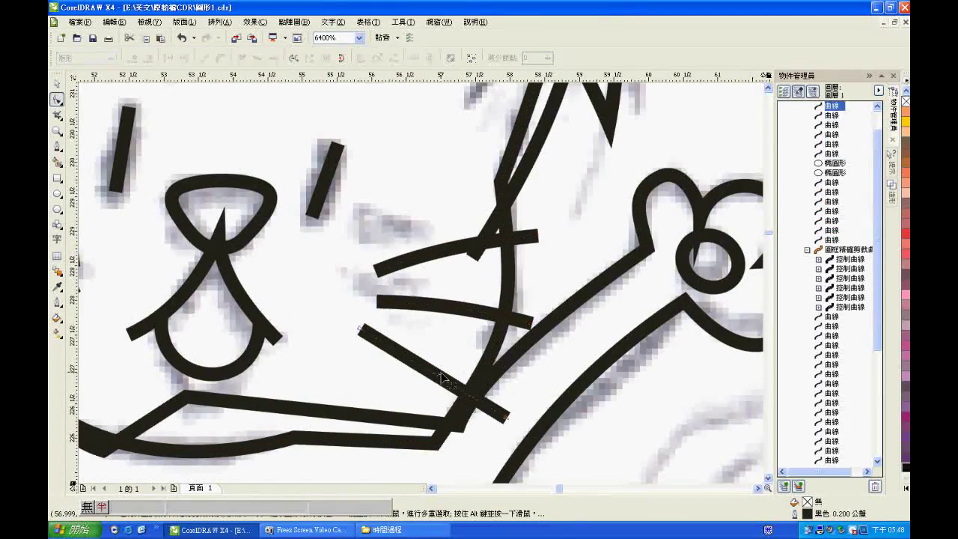
{"action": "scroll", "coordinate": [442, 378], "scroll_direction": "left", "scroll_amount": 5}
{"action": "left_click", "coordinate": [452, 274]}
{"action": "scroll", "coordinate": [466, 368], "scroll_direction": "down", "scroll_amount": 3}
{"action": "scroll", "coordinate": [463, 265], "scroll_direction": "up", "scroll_amount": 3}
Draw closed shapes over the upper and outer edges of the small cat's left ear to form its inner-ear lines.
{"action": "key", "text": "F5"}
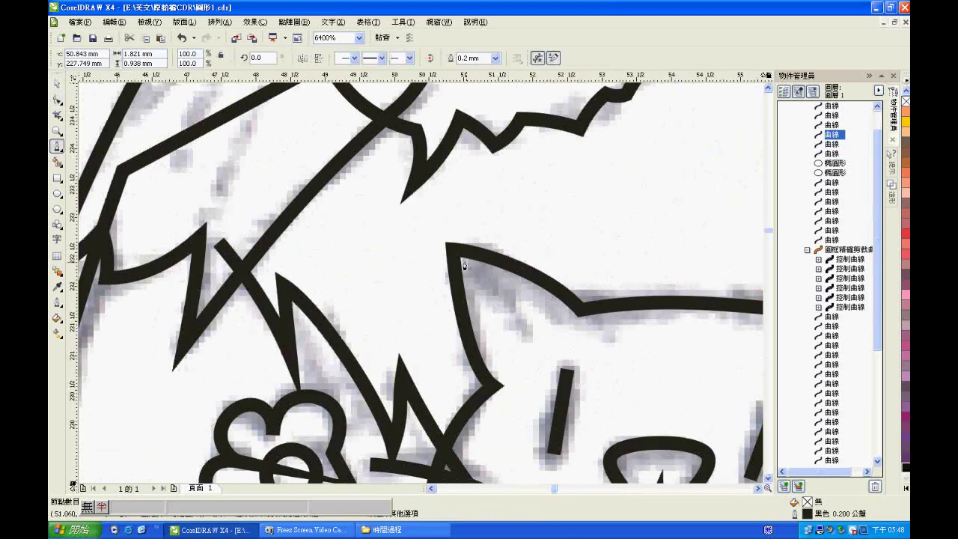
{"action": "left_click", "coordinate": [531, 340]}
{"action": "left_click", "coordinate": [580, 309]}
{"action": "left_click", "coordinate": [586, 279]}
{"action": "left_click", "coordinate": [522, 221]}
{"action": "left_click", "coordinate": [453, 247]}
{"action": "key", "text": "F10"}
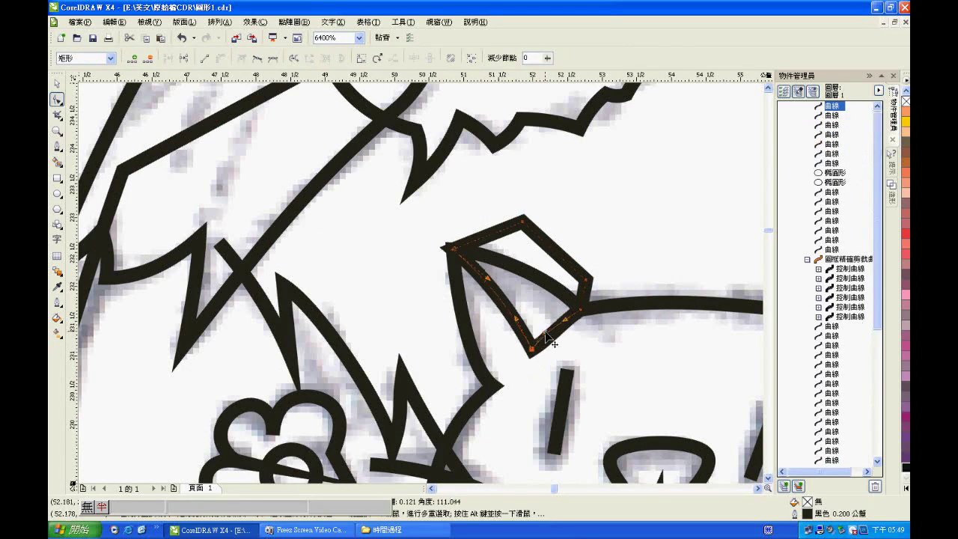
{"action": "key", "text": "F3"}
{"action": "left_click", "coordinate": [56, 98]}
{"action": "scroll", "coordinate": [438, 364], "scroll_direction": "up", "scroll_amount": 1}
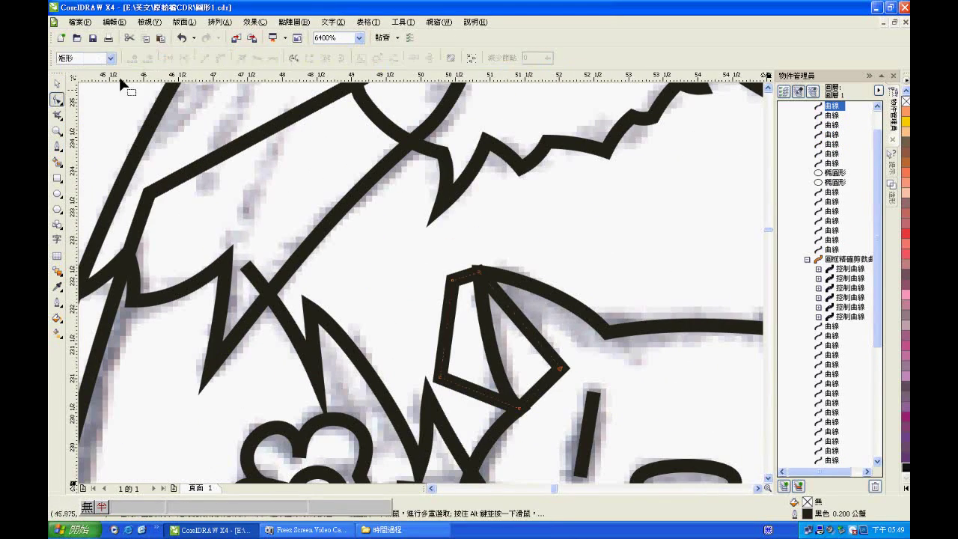
Draw an inner-ear shape on the small cat's right ear and curve its edges.
{"action": "key", "text": "F5"}
{"action": "scroll", "coordinate": [364, 372], "scroll_direction": "right", "scroll_amount": 3}
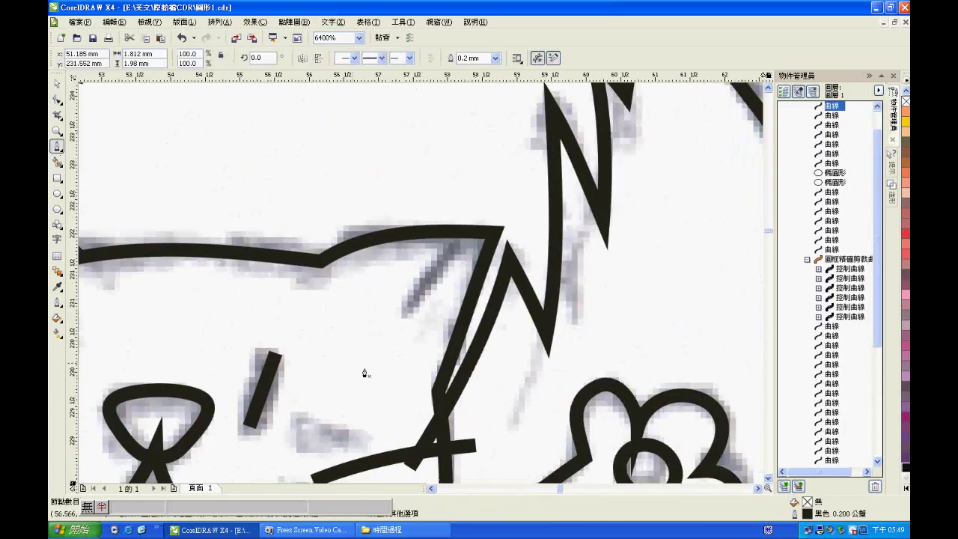
{"action": "left_click", "coordinate": [440, 391]}
{"action": "key", "text": "F10"}
Set the outlines of all the traced tiger and cat curves to 1 mm black.
{"action": "scroll", "coordinate": [428, 258], "scroll_direction": "down", "scroll_amount": 5}
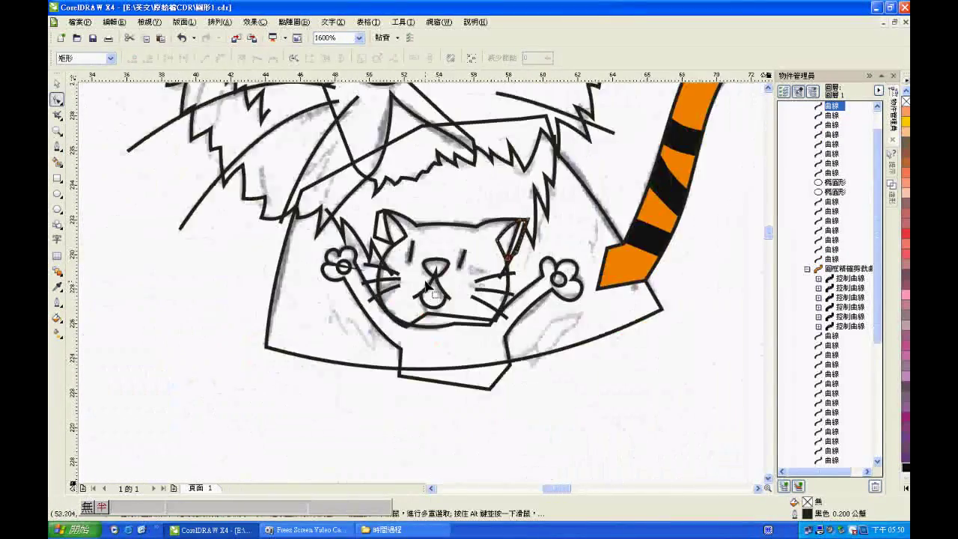
{"action": "key", "text": "F12"}
{"action": "left_click", "coordinate": [413, 204]}
{"action": "key", "text": "Return"}
{"action": "scroll", "coordinate": [412, 316], "scroll_direction": "down", "scroll_amount": 1}
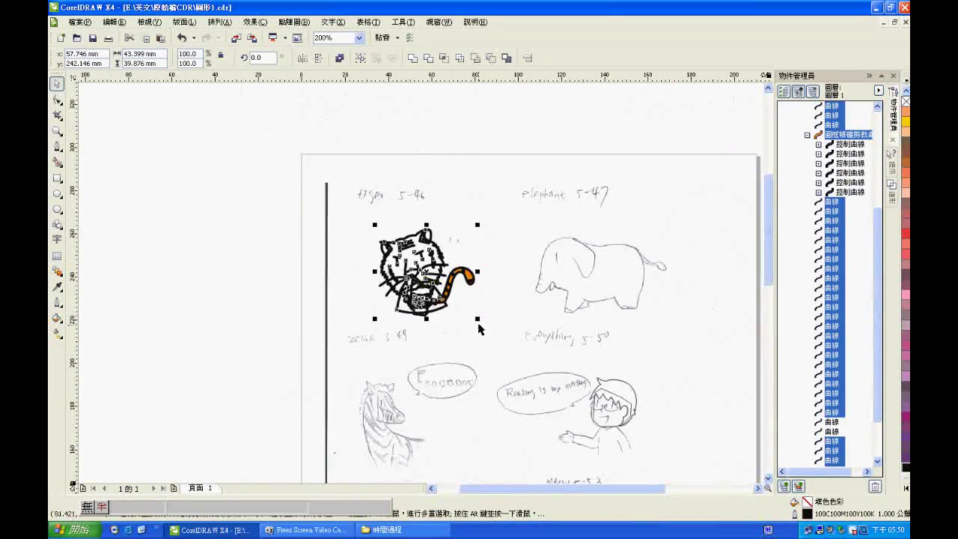
Create a new document, import the rounded frame from drive E: and ungroup the artwork.
{"action": "key", "text": "ctrl+n"}
{"action": "key", "text": "ctrl+i"}
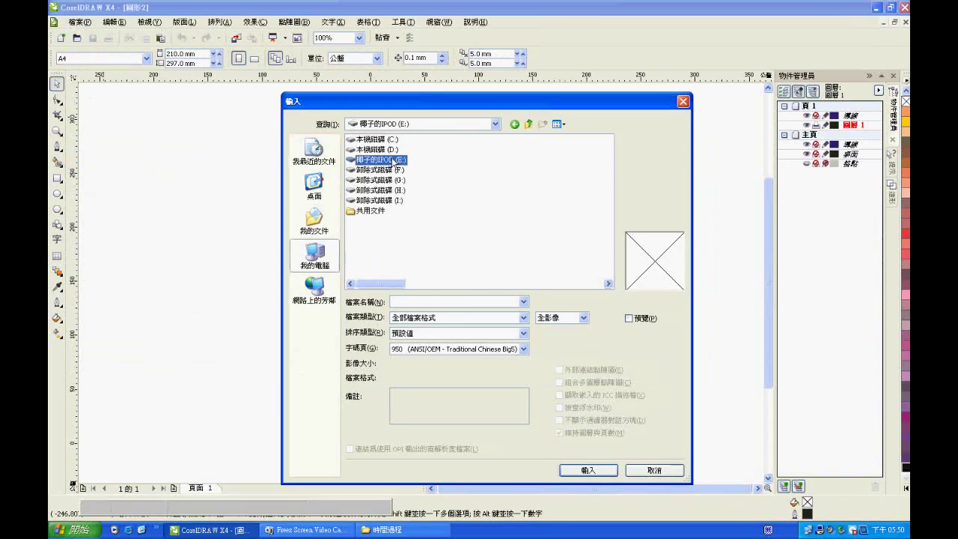
{"action": "left_click", "coordinate": [384, 156]}
{"action": "key", "text": "Return"}
{"action": "key", "text": "Return"}
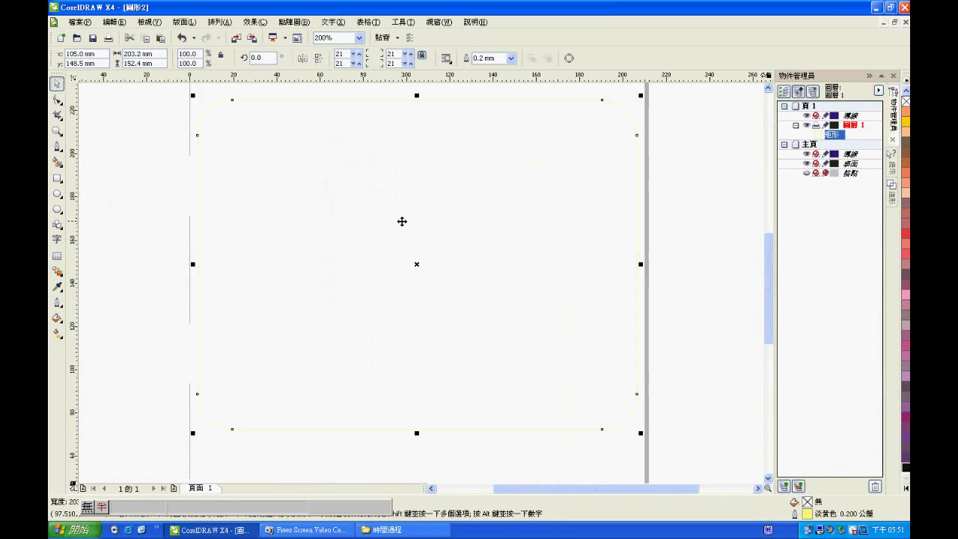
{"action": "key", "text": "ctrl+u"}
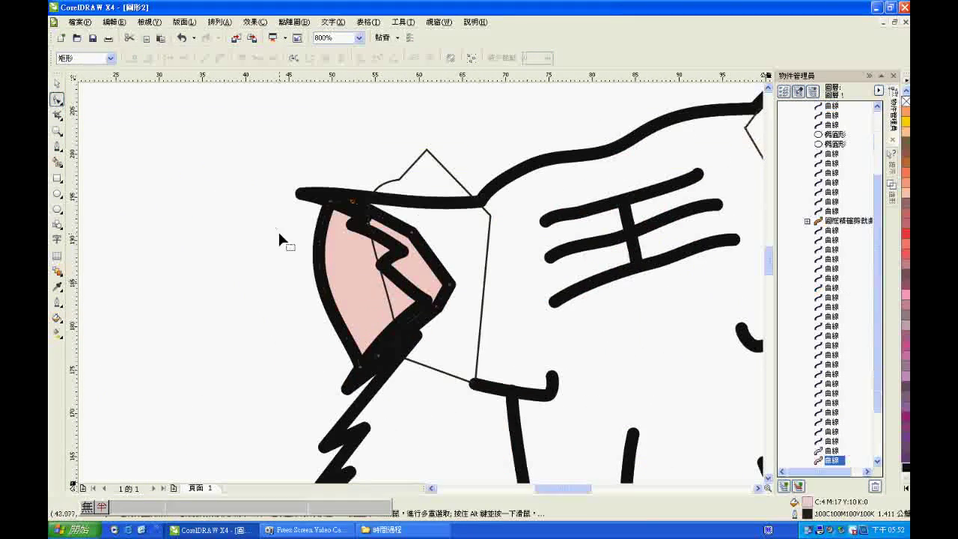
Fill the tiger's ears with pale pink and its head with orange.
{"action": "double_click", "coordinate": [806, 514]}
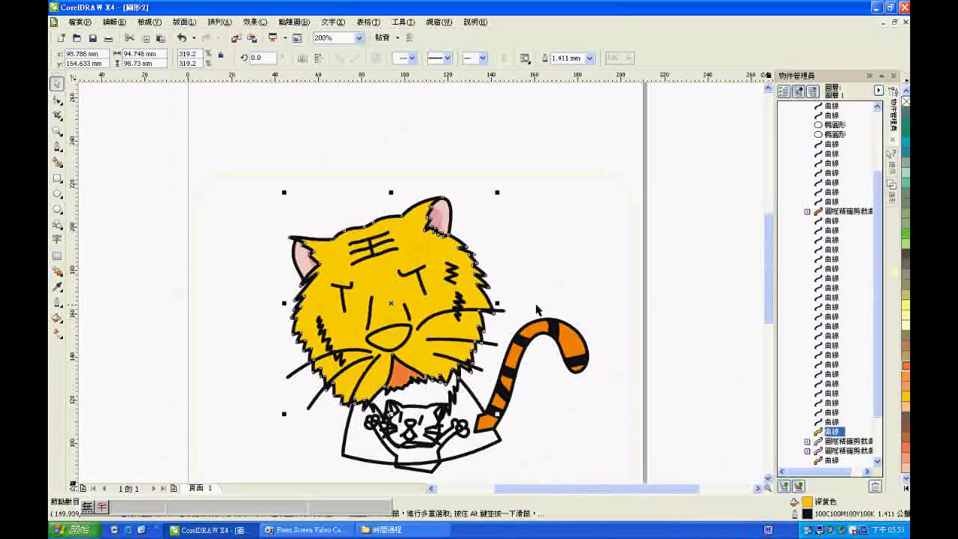
{"action": "left_click", "coordinate": [905, 365]}
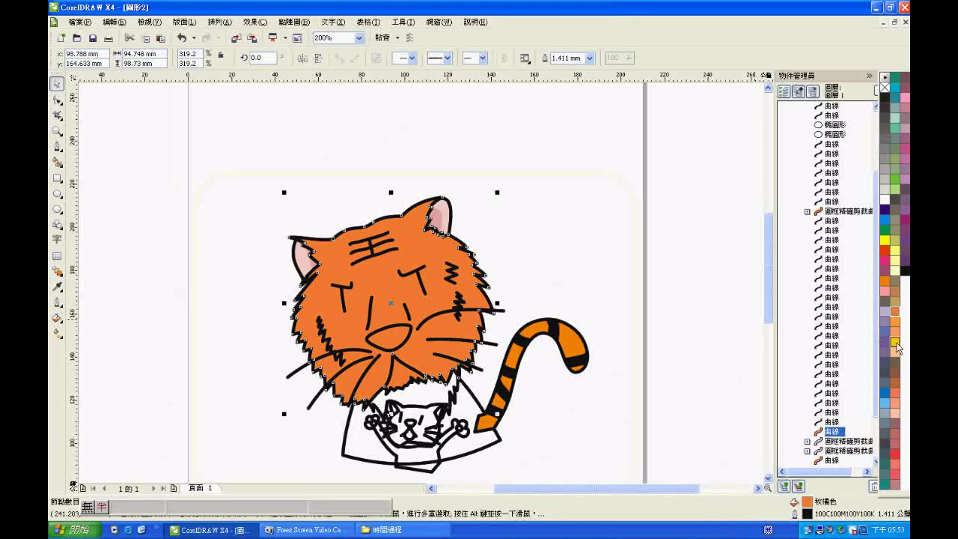
Make rectangular colour swatches about 22 by 14 mm beside the head for the tiger's oranges, undoing the last change.
{"action": "left_click", "coordinate": [400, 378]}
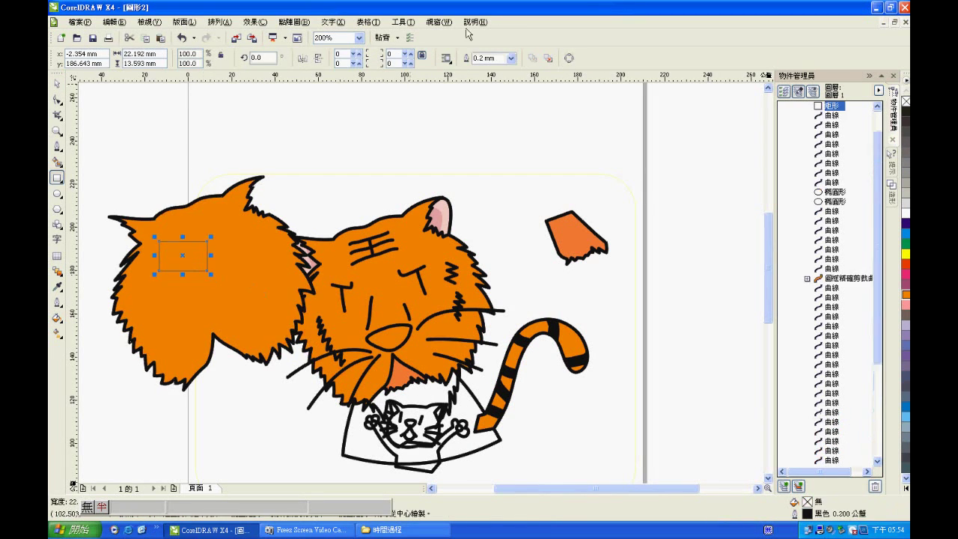
{"action": "left_click_drag", "start_coordinate": [247, 204], "coordinate": [255, 277]}
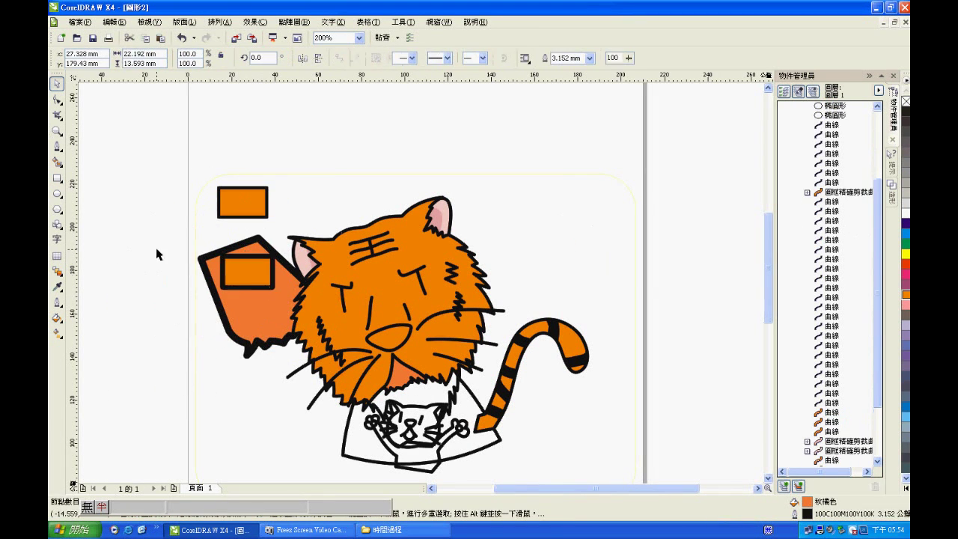
{"action": "key", "text": "ctrl+z"}
Fill the tiger's nose with a dark brown using a custom CMYK uniform fill.
{"action": "scroll", "coordinate": [372, 359], "scroll_direction": "up", "scroll_amount": 4}
{"action": "key", "text": "shift+F11"}
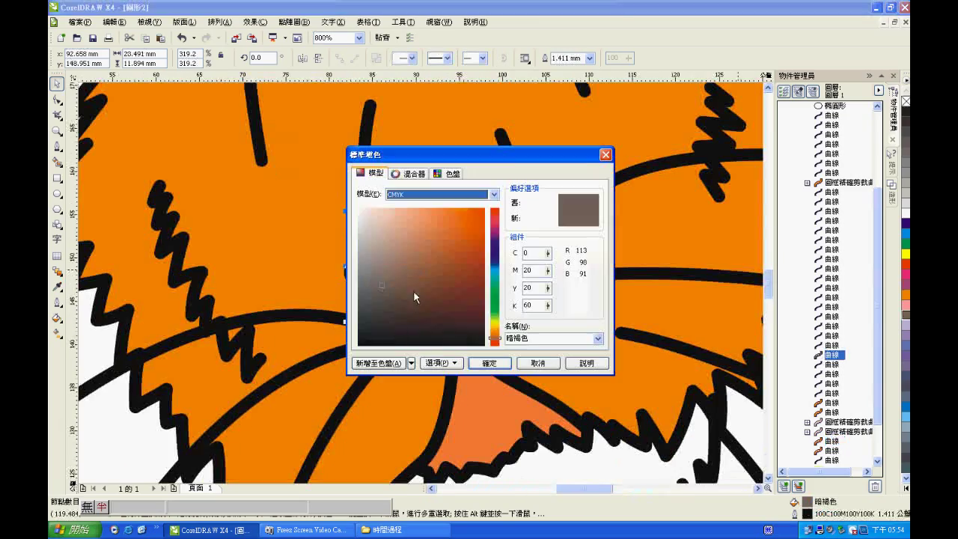
{"action": "left_click", "coordinate": [489, 363]}
{"action": "scroll", "coordinate": [419, 299], "scroll_direction": "down", "scroll_amount": 5}
{"action": "scroll", "coordinate": [419, 300], "scroll_direction": "up", "scroll_amount": 4}
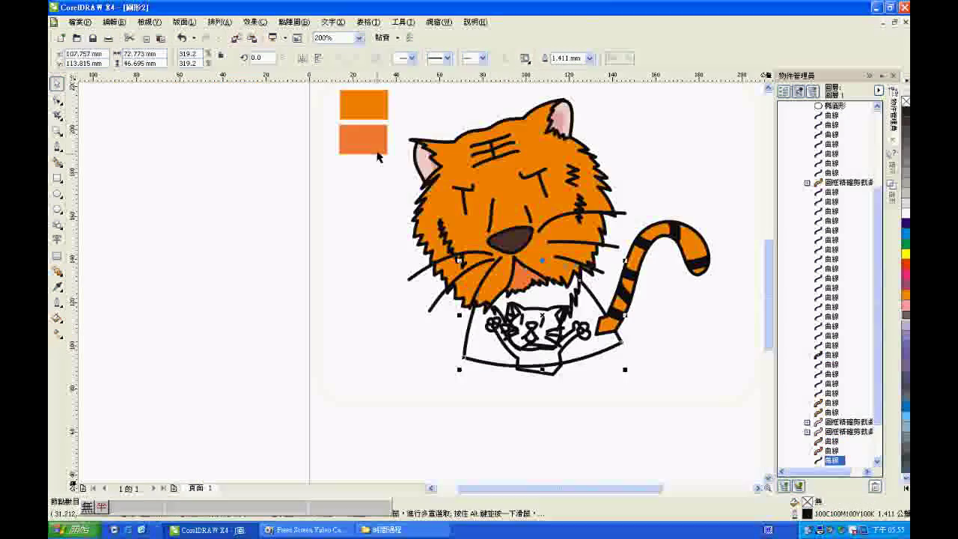
Switch to Firefox and browse the Google image results for 老虎 as a colouring reference for the tiger's body.
{"action": "scroll", "coordinate": [419, 299], "scroll_direction": "down", "scroll_amount": 2}
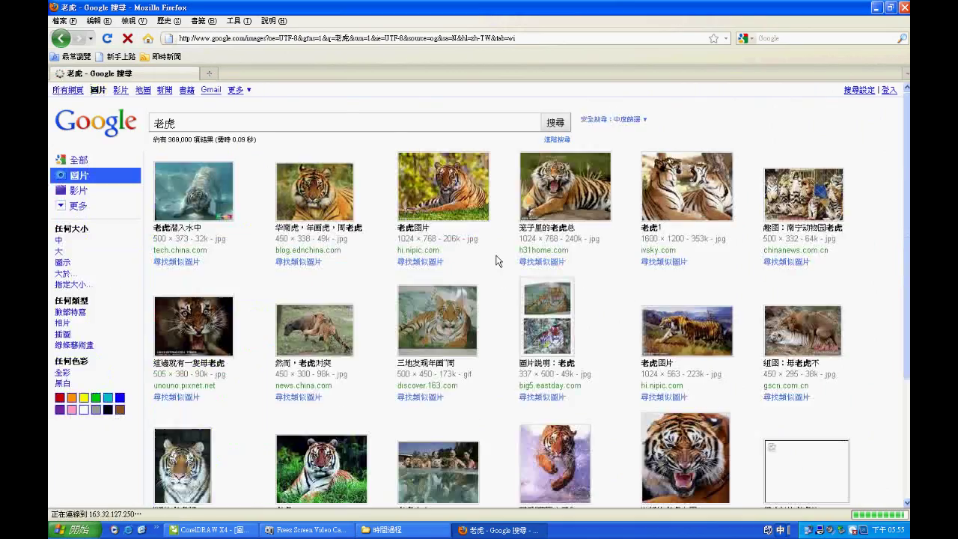
{"action": "scroll", "coordinate": [498, 261], "scroll_direction": "down", "scroll_amount": 1}
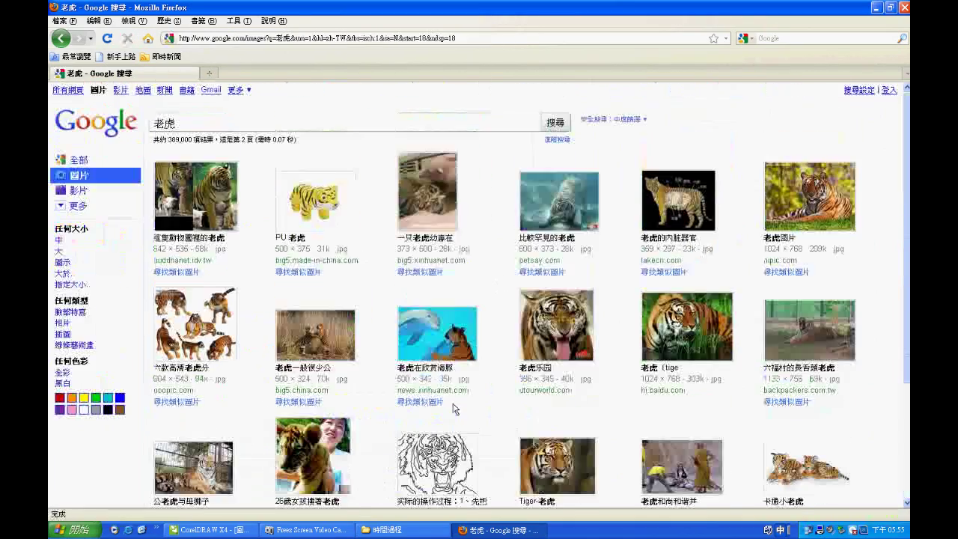
{"action": "scroll", "coordinate": [453, 408], "scroll_direction": "down", "scroll_amount": 5}
{"action": "left_click", "coordinate": [461, 417]}
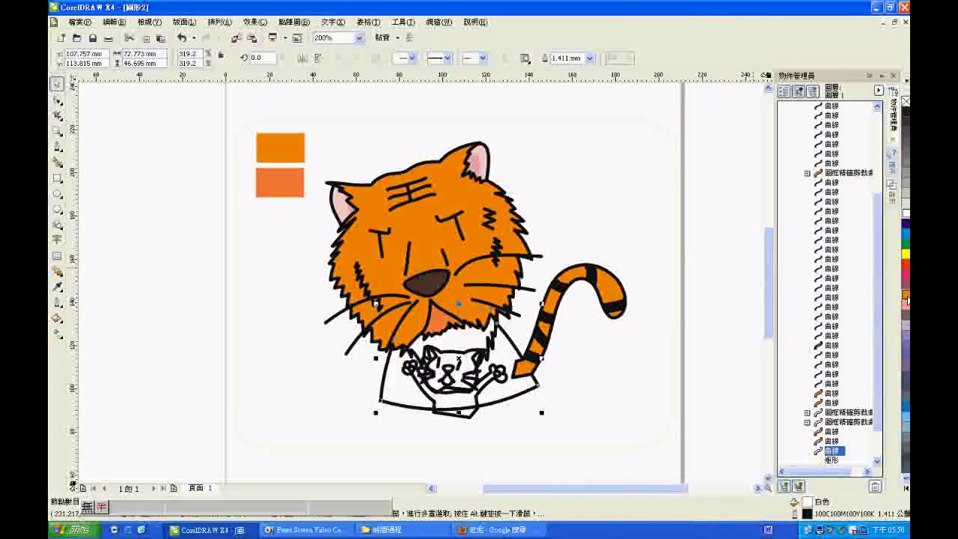
Fill the tiger's body with orange and draw a rounded belly outline over it, curving its upper segments.
{"action": "scroll", "coordinate": [457, 309], "scroll_direction": "up", "scroll_amount": 1}
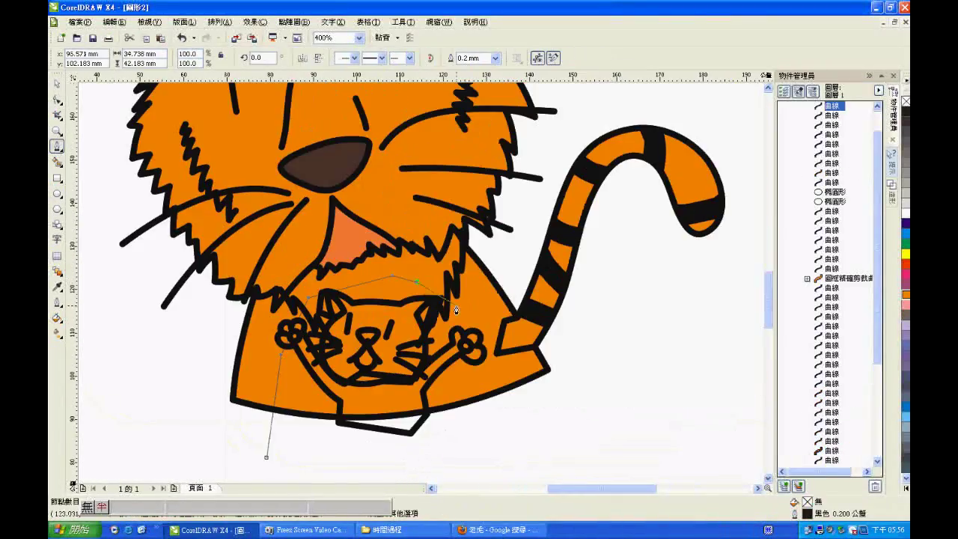
{"action": "left_click", "coordinate": [57, 98]}
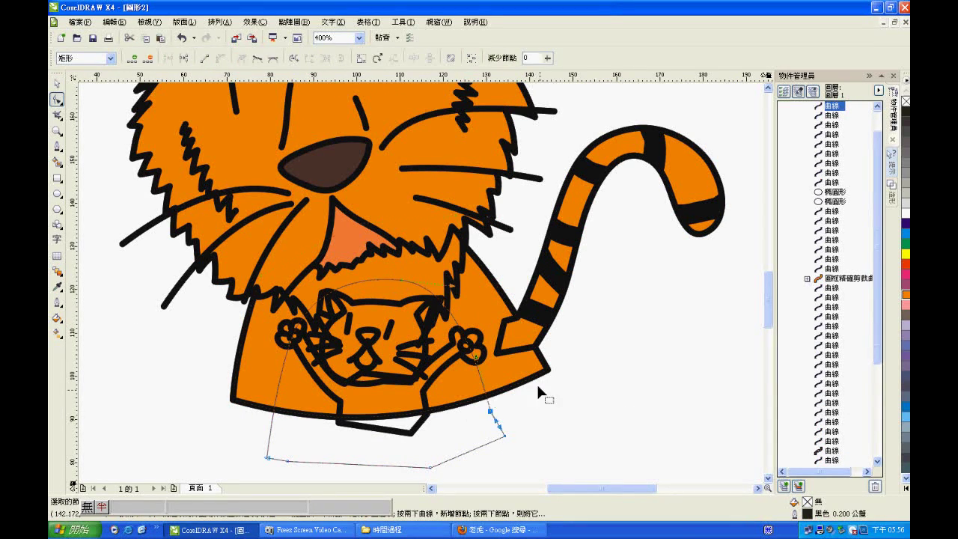
{"action": "scroll", "coordinate": [433, 412], "scroll_direction": "down", "scroll_amount": 1}
Move the belly outline off to the side of the tiger's body.
{"action": "left_click_drag", "start_coordinate": [267, 277], "coordinate": [594, 310]}
{"action": "right_click", "coordinate": [277, 285]}
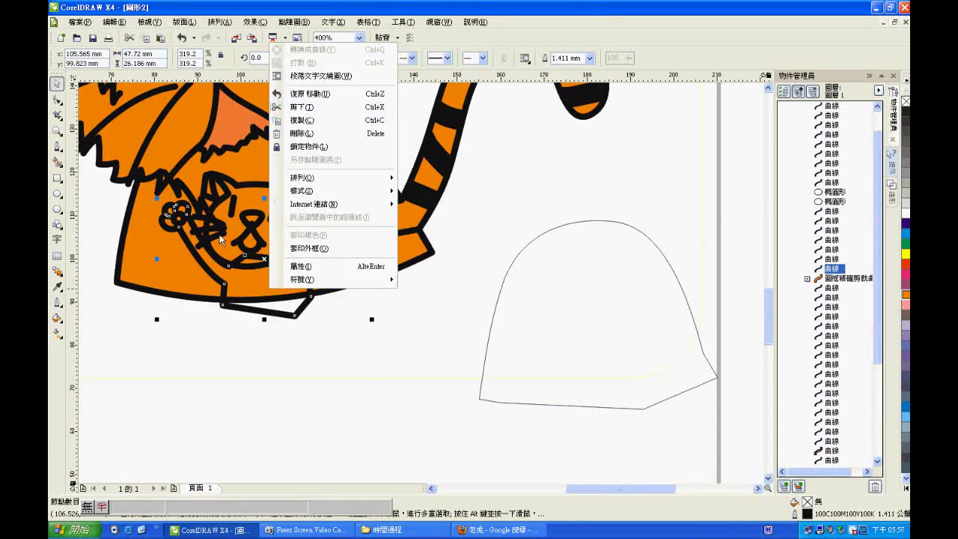
{"action": "key", "text": "Escape"}
{"action": "right_click", "coordinate": [831, 105]}
{"action": "left_click", "coordinate": [781, 207]}
Trace a zigzag shadow edge with the Pen tool from the base of the tiger's right ear down the cheek fur.
{"action": "scroll", "coordinate": [329, 150], "scroll_direction": "up", "scroll_amount": 2}
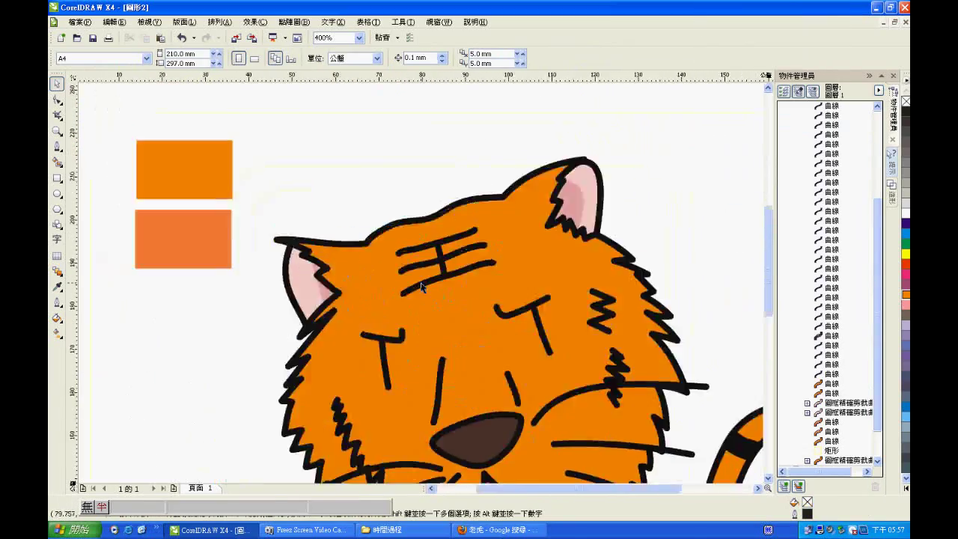
{"action": "scroll", "coordinate": [419, 285], "scroll_direction": "down", "scroll_amount": 2}
{"action": "scroll", "coordinate": [494, 187], "scroll_direction": "up", "scroll_amount": 2}
{"action": "left_click_drag", "start_coordinate": [744, 229], "coordinate": [805, 173]}
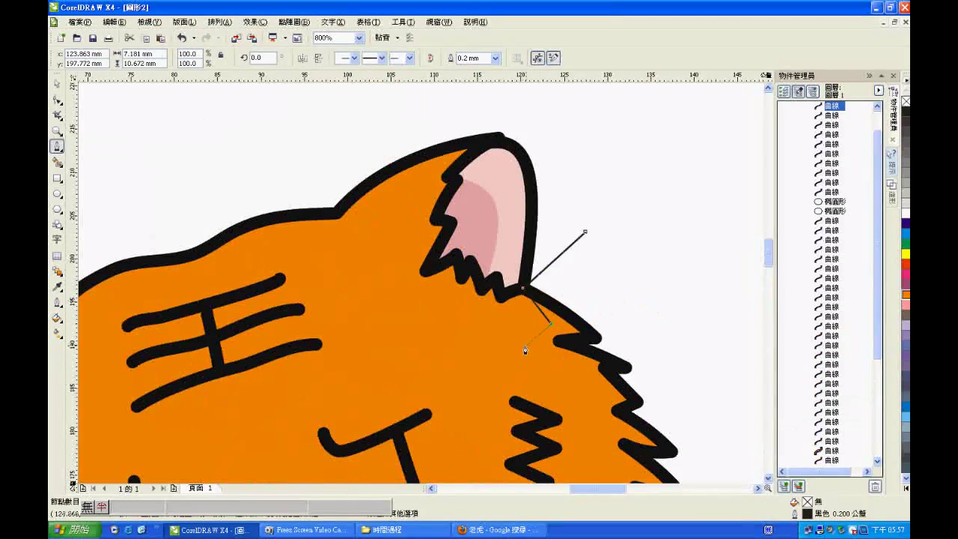
{"action": "left_click", "coordinate": [770, 265]}
{"action": "left_click", "coordinate": [745, 286]}
{"action": "left_click", "coordinate": [804, 311]}
{"action": "left_click", "coordinate": [795, 319]}
{"action": "left_click", "coordinate": [824, 329]}
{"action": "scroll", "coordinate": [415, 314], "scroll_direction": "down", "scroll_amount": 1}
{"action": "left_click", "coordinate": [421, 269]}
{"action": "left_click", "coordinate": [409, 274]}
{"action": "left_click", "coordinate": [447, 317]}
Continue the zigzag shadow edge along the chin and close the shape outside the head, about 39 by 79 mm.
{"action": "scroll", "coordinate": [430, 383], "scroll_direction": "up", "scroll_amount": 1}
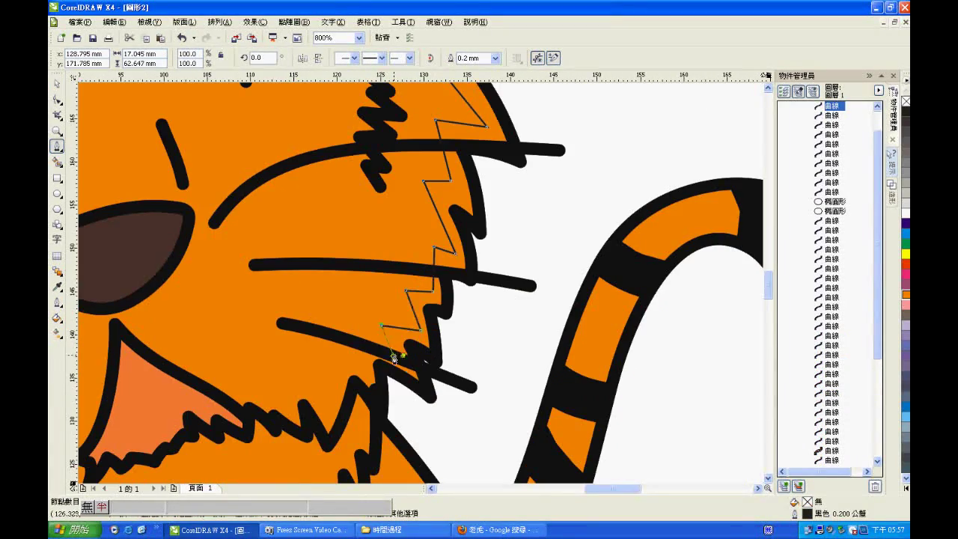
{"action": "left_click", "coordinate": [490, 215]}
{"action": "left_click", "coordinate": [465, 248]}
{"action": "left_click", "coordinate": [441, 278]}
{"action": "scroll", "coordinate": [525, 395], "scroll_direction": "down", "scroll_amount": 1}
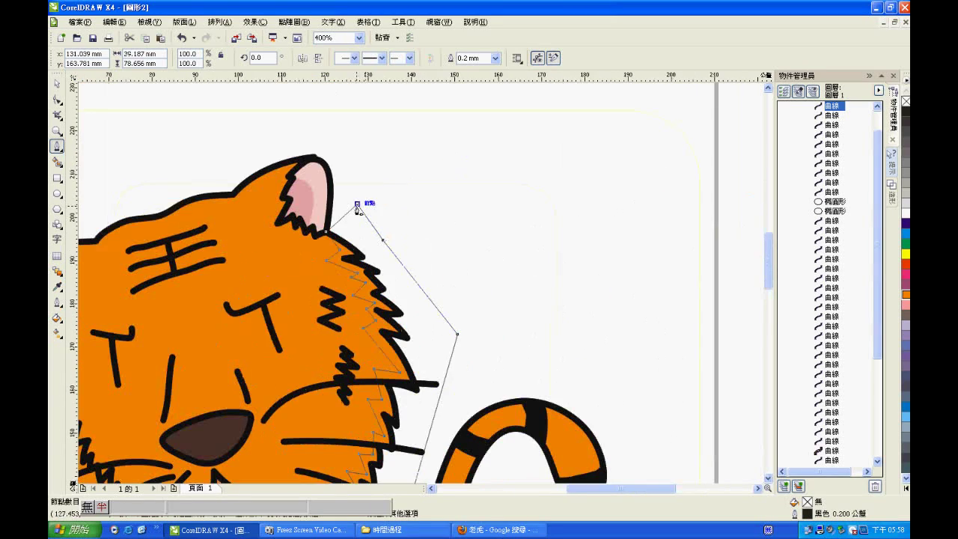
Curve the shadow outline's straight segments from the ear base down the upper cheek.
{"action": "key", "text": "F10"}
{"action": "scroll", "coordinate": [333, 196], "scroll_direction": "up", "scroll_amount": 3}
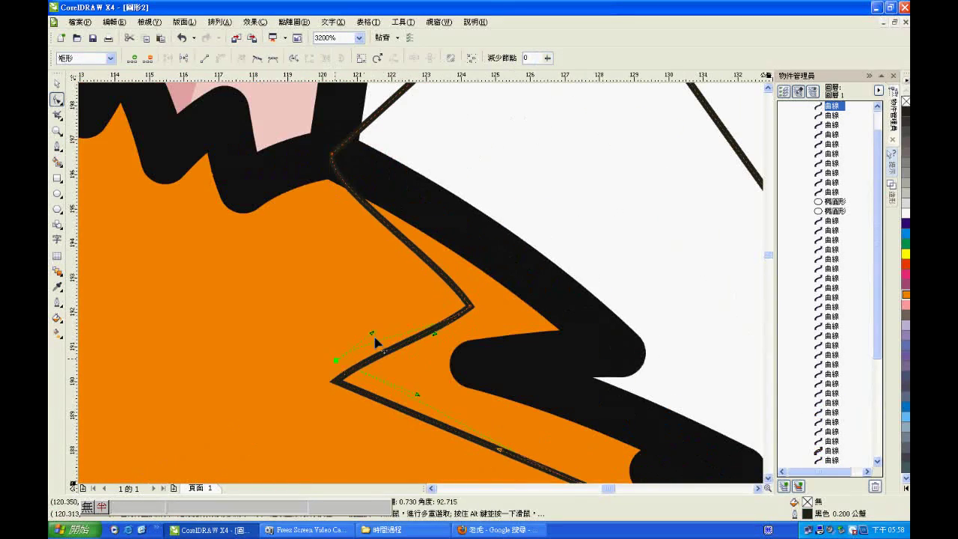
{"action": "scroll", "coordinate": [376, 343], "scroll_direction": "down", "scroll_amount": 3}
{"action": "scroll", "coordinate": [434, 299], "scroll_direction": "down", "scroll_amount": 3}
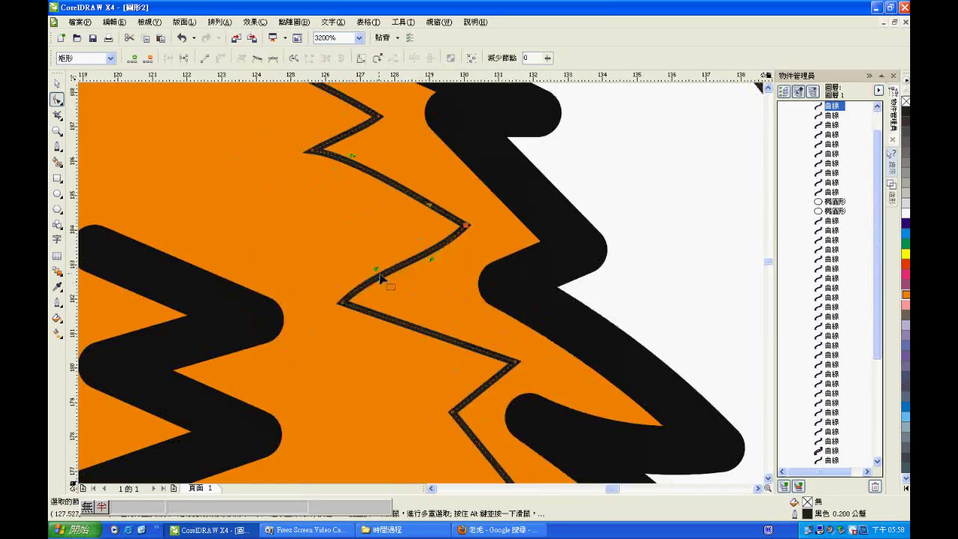
{"action": "scroll", "coordinate": [423, 253], "scroll_direction": "down", "scroll_amount": 9}
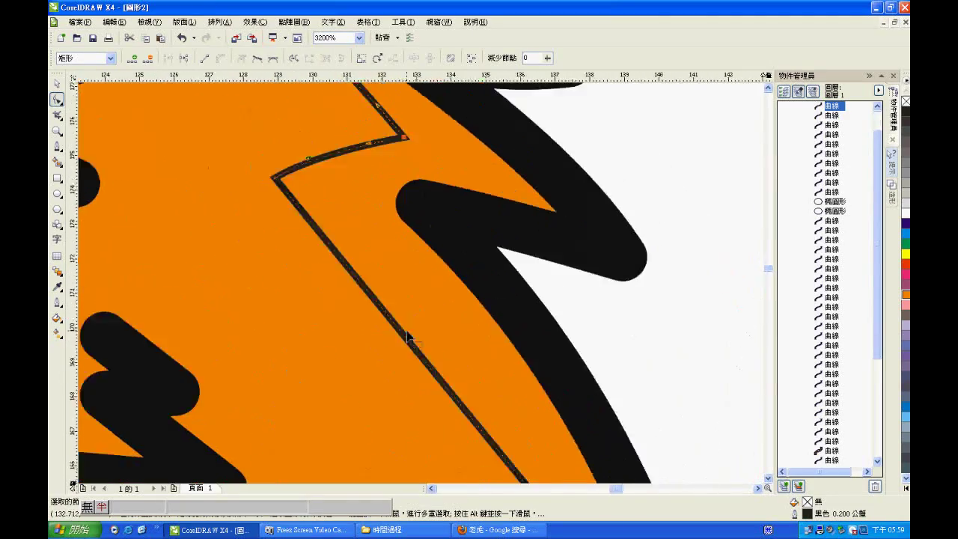
{"action": "scroll", "coordinate": [424, 367], "scroll_direction": "down", "scroll_amount": 1}
{"action": "scroll", "coordinate": [424, 366], "scroll_direction": "down", "scroll_amount": 8}
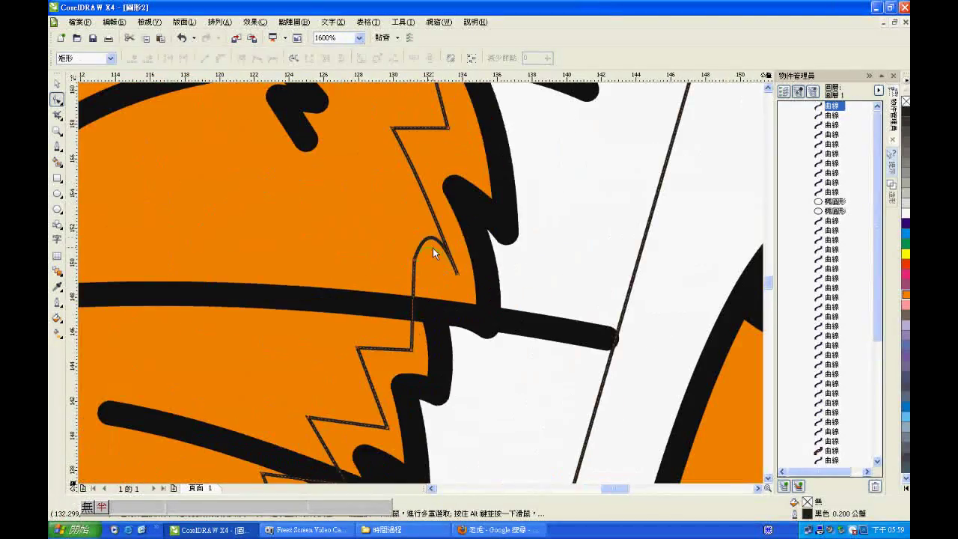
Curve the shadow outline's zigzag segments along the lower cheek and chin.
{"action": "scroll", "coordinate": [425, 273], "scroll_direction": "up", "scroll_amount": 1}
{"action": "scroll", "coordinate": [427, 303], "scroll_direction": "down", "scroll_amount": 1}
{"action": "scroll", "coordinate": [427, 272], "scroll_direction": "down", "scroll_amount": 2}
{"action": "left_click", "coordinate": [438, 283]}
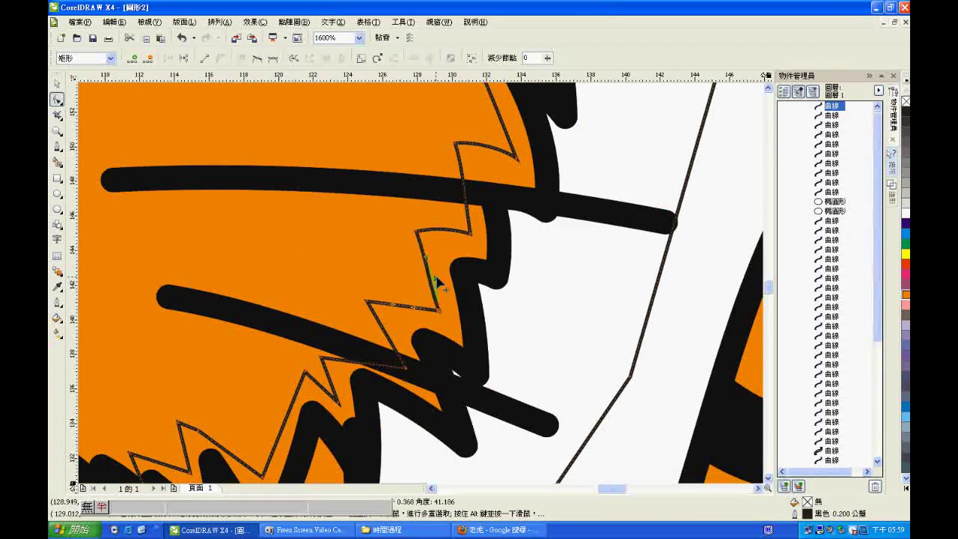
{"action": "scroll", "coordinate": [404, 305], "scroll_direction": "down", "scroll_amount": 2}
{"action": "left_click", "coordinate": [366, 294]}
{"action": "scroll", "coordinate": [373, 318], "scroll_direction": "up", "scroll_amount": 1}
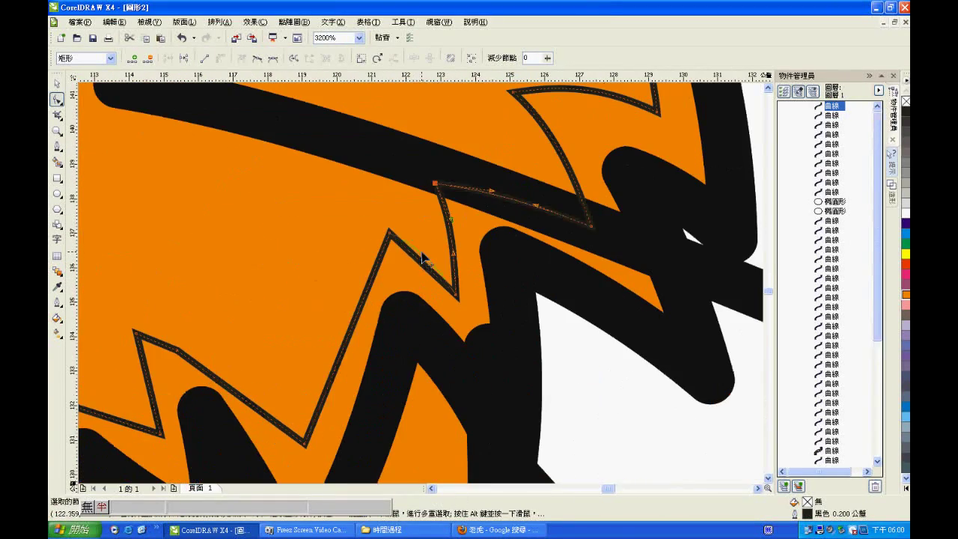
{"action": "scroll", "coordinate": [424, 262], "scroll_direction": "down", "scroll_amount": 2}
{"action": "scroll", "coordinate": [407, 284], "scroll_direction": "up", "scroll_amount": 1}
{"action": "scroll", "coordinate": [471, 229], "scroll_direction": "down", "scroll_amount": 2}
{"action": "scroll", "coordinate": [421, 282], "scroll_direction": "down", "scroll_amount": 4}
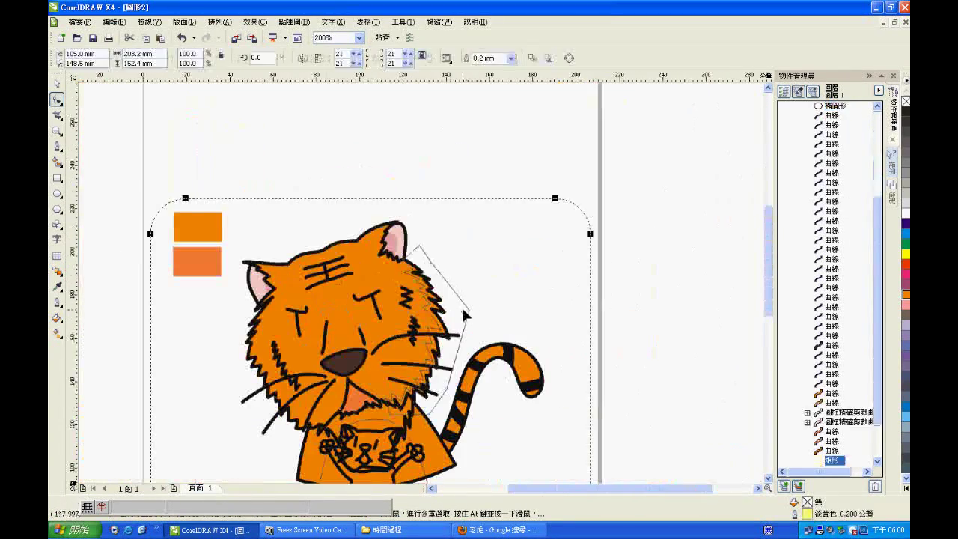
Fill the cheek shadow with C13 M73 Y98 K0 without an outline and place it inside the tiger's head with PowerClip.
{"action": "key", "text": "shift+F11"}
{"action": "key", "text": "Return"}
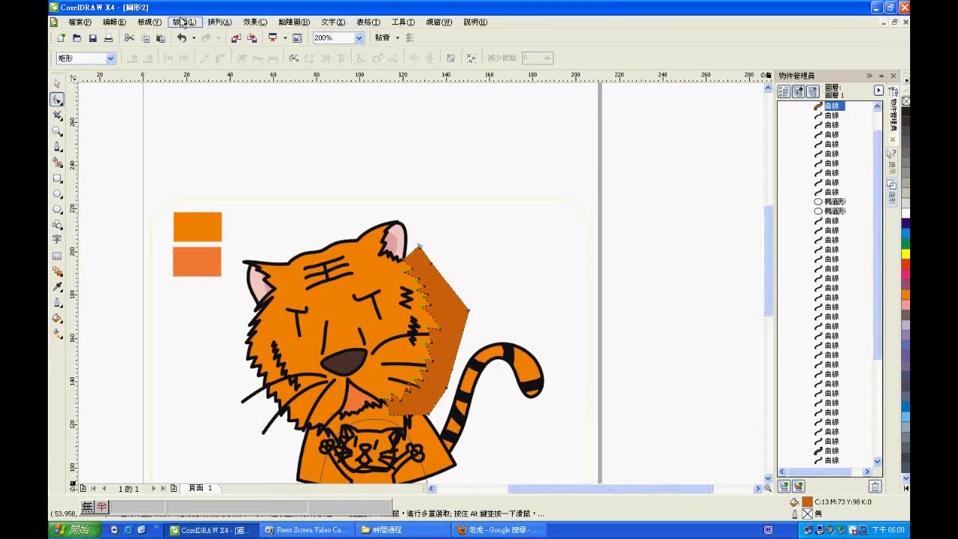
{"action": "scroll", "coordinate": [473, 299], "scroll_direction": "down", "scroll_amount": 2}
Draw a narrow shadow shape about 5 by 15 mm above the tiger's nose and curve its edges.
{"action": "scroll", "coordinate": [474, 314], "scroll_direction": "up", "scroll_amount": 4}
{"action": "key", "text": "F10"}
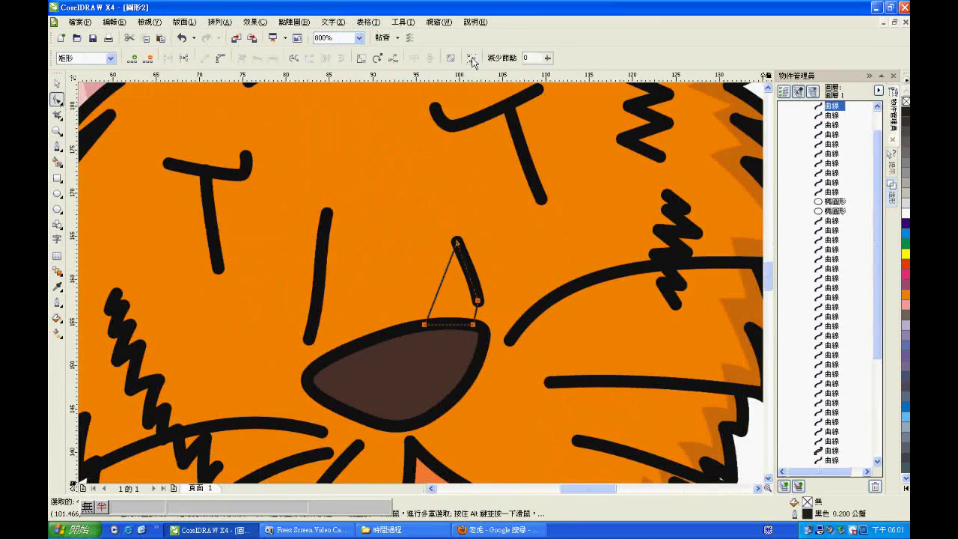
{"action": "scroll", "coordinate": [461, 313], "scroll_direction": "up", "scroll_amount": 2}
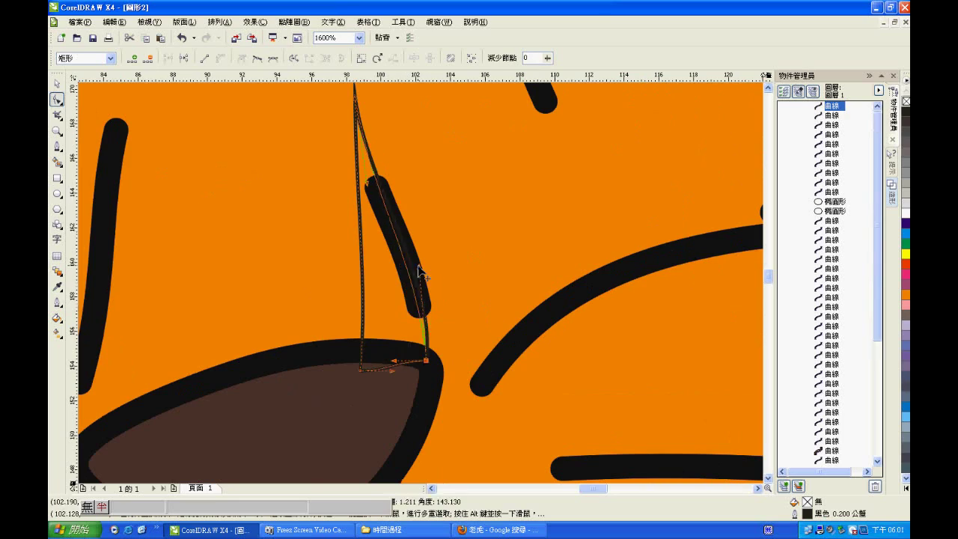
{"action": "scroll", "coordinate": [449, 288], "scroll_direction": "down", "scroll_amount": 2}
{"action": "scroll", "coordinate": [465, 288], "scroll_direction": "down", "scroll_amount": 2}
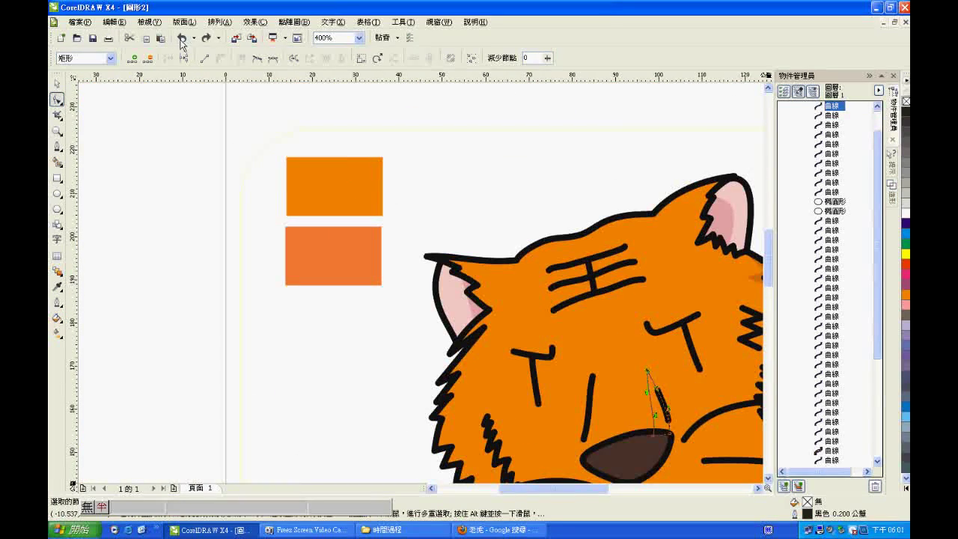
Make a dark orange swatch about 22 by 14 mm below the other two, keeping the cheek shadow clipped inside the head.
{"action": "scroll", "coordinate": [520, 311], "scroll_direction": "right", "scroll_amount": 3}
{"action": "key", "text": "space"}
{"action": "left_click", "coordinate": [520, 312]}
{"action": "scroll", "coordinate": [546, 307], "scroll_direction": "down", "scroll_amount": 1}
{"action": "left_click", "coordinate": [119, 257]}
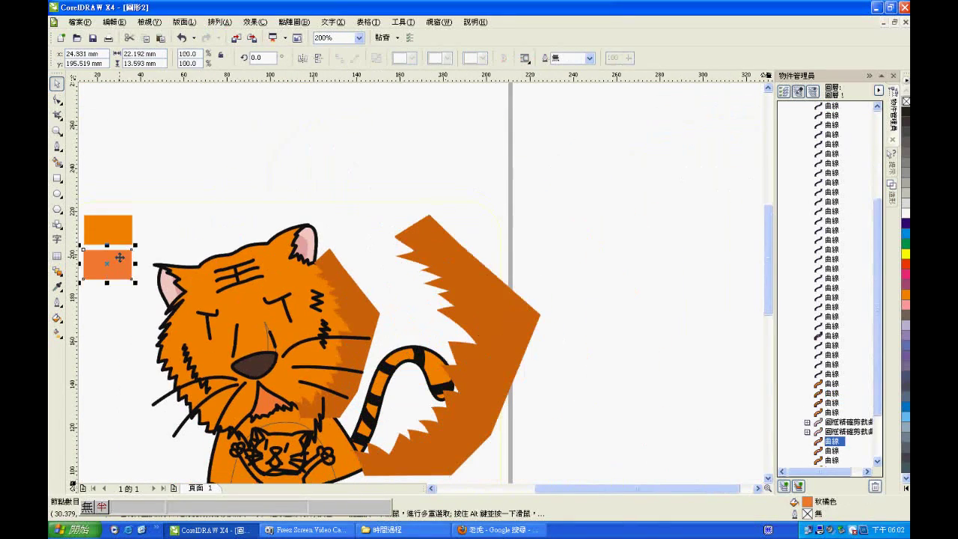
{"action": "key", "text": "ctrl+z"}
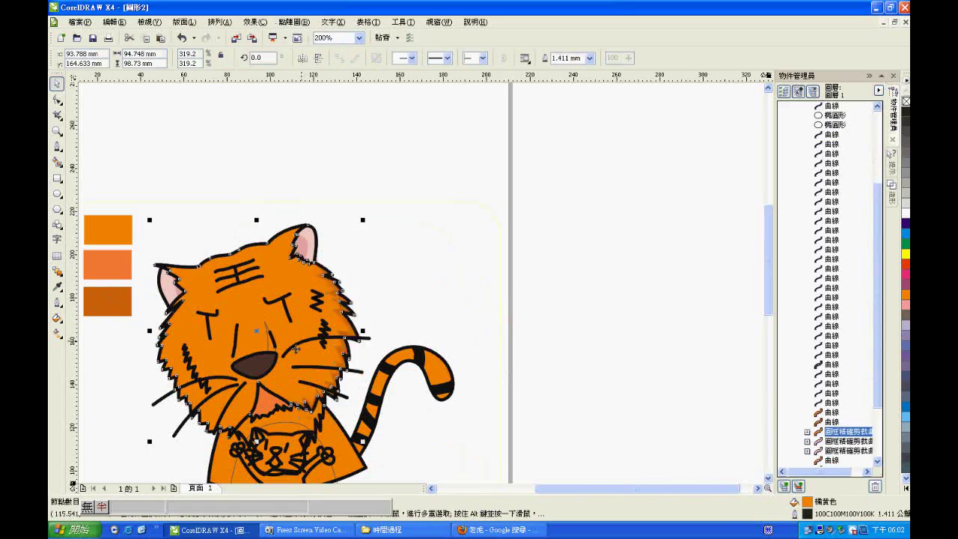
Fill the shadow shape above the nose with C13 M73 Y98 K0 and no outline.
{"action": "scroll", "coordinate": [438, 316], "scroll_direction": "up", "scroll_amount": 1}
{"action": "key", "text": "F3"}
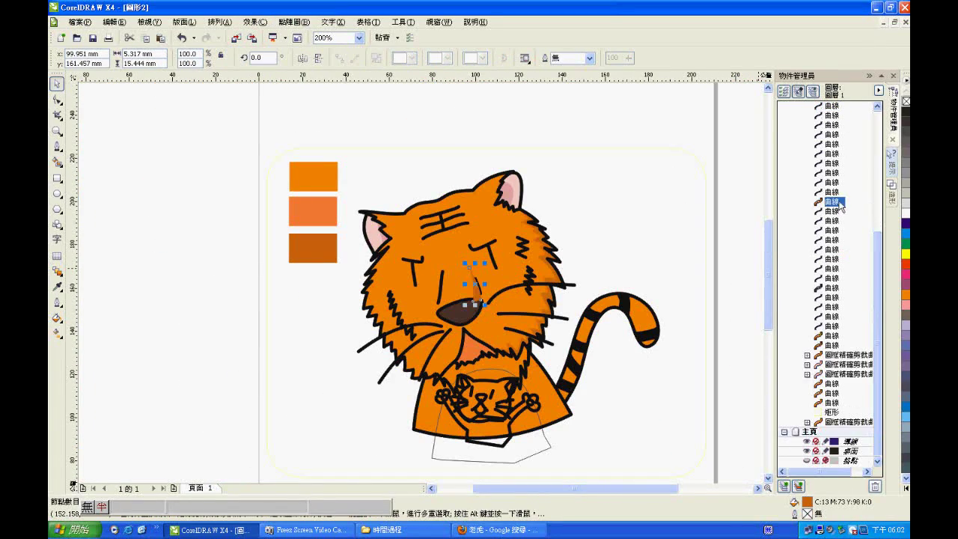
{"action": "left_click_drag", "start_coordinate": [843, 217], "coordinate": [843, 217]}
Draw a shadow shape along the tiger's mouth crease down to the chin fur and adjust its nodes.
{"action": "scroll", "coordinate": [459, 411], "scroll_direction": "up", "scroll_amount": 1}
{"action": "key", "text": "F10"}
{"action": "scroll", "coordinate": [449, 311], "scroll_direction": "up", "scroll_amount": 1}
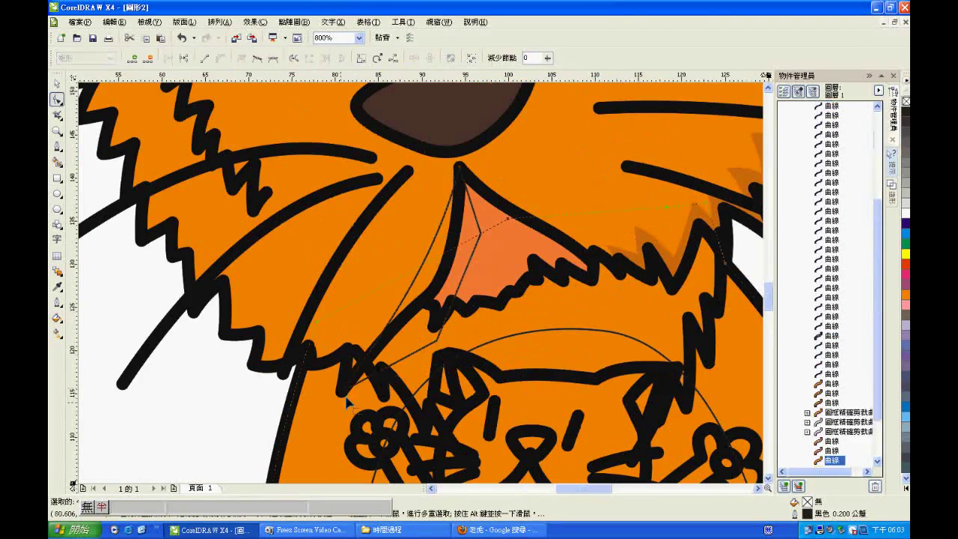
Fill the mouth shadow with C13 M73 Y98 K0 and place it inside the tiger's head with PowerClip.
{"action": "key", "text": "F3"}
{"action": "left_click", "coordinate": [255, 22]}
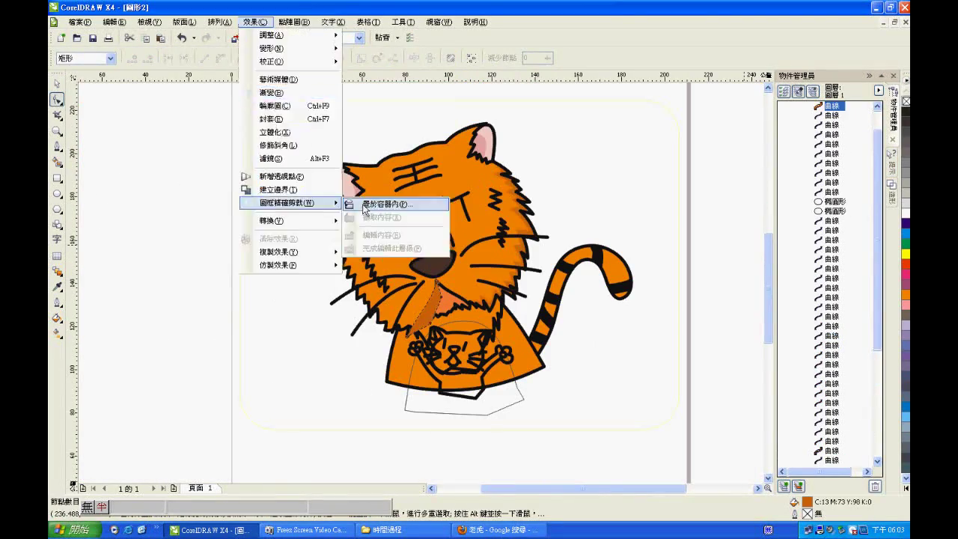
{"action": "left_click", "coordinate": [374, 201]}
{"action": "left_click", "coordinate": [421, 283]}
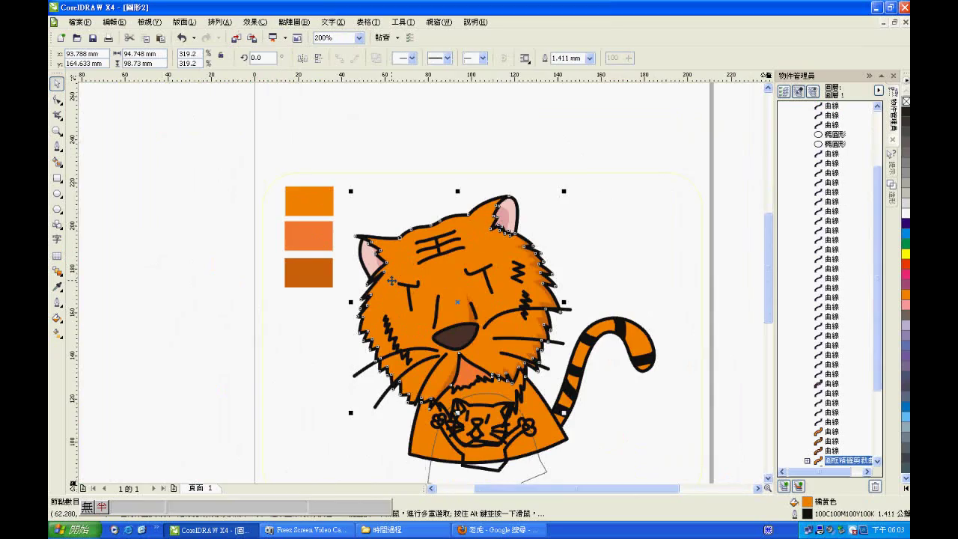
Take the shadows out of the head's PowerClip and rework the cheek shadow's zigzag edge near the chin.
{"action": "scroll", "coordinate": [539, 322], "scroll_direction": "up", "scroll_amount": 2}
{"action": "left_click", "coordinate": [255, 22]}
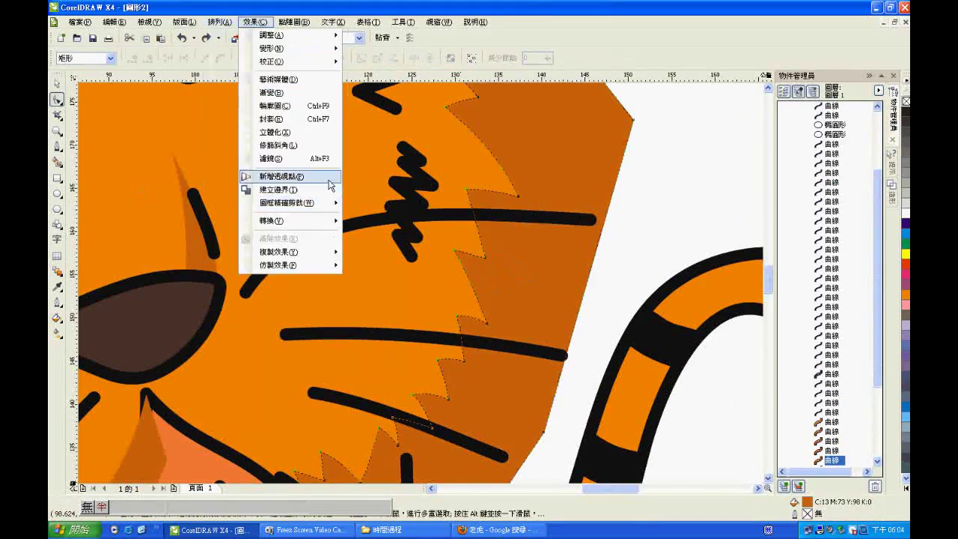
{"action": "key", "text": "Escape"}
Trace a shadow outline about 14 by 22 mm around the zigzag stripe on the tiger's left cheek.
{"action": "scroll", "coordinate": [192, 289], "scroll_direction": "down", "scroll_amount": 4}
{"action": "scroll", "coordinate": [439, 192], "scroll_direction": "up", "scroll_amount": 4}
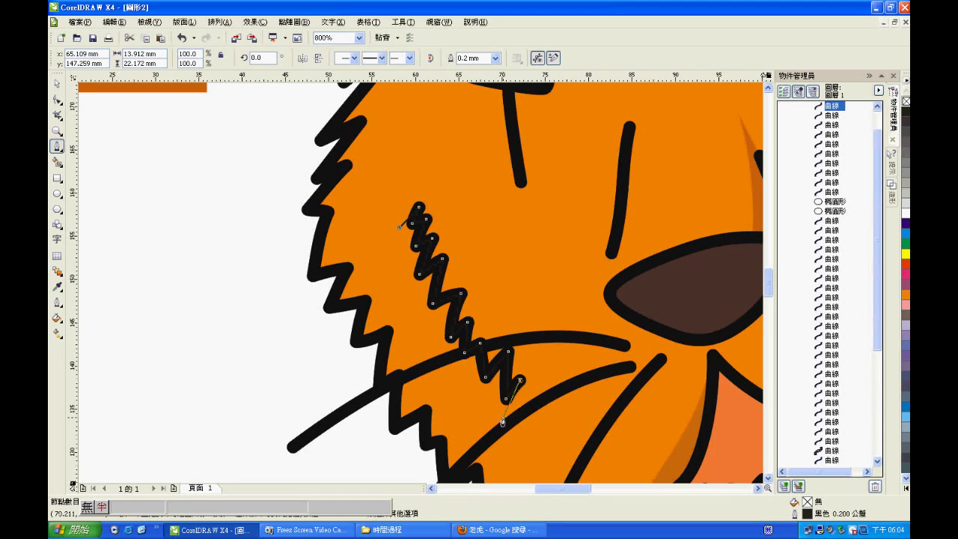
Save and export the drawing, and bring up the 提交作業 window.
{"action": "key", "text": "ctrl+s"}
{"action": "key", "text": "Return"}
{"action": "key", "text": "ctrl+e"}
{"action": "key", "text": "Return"}
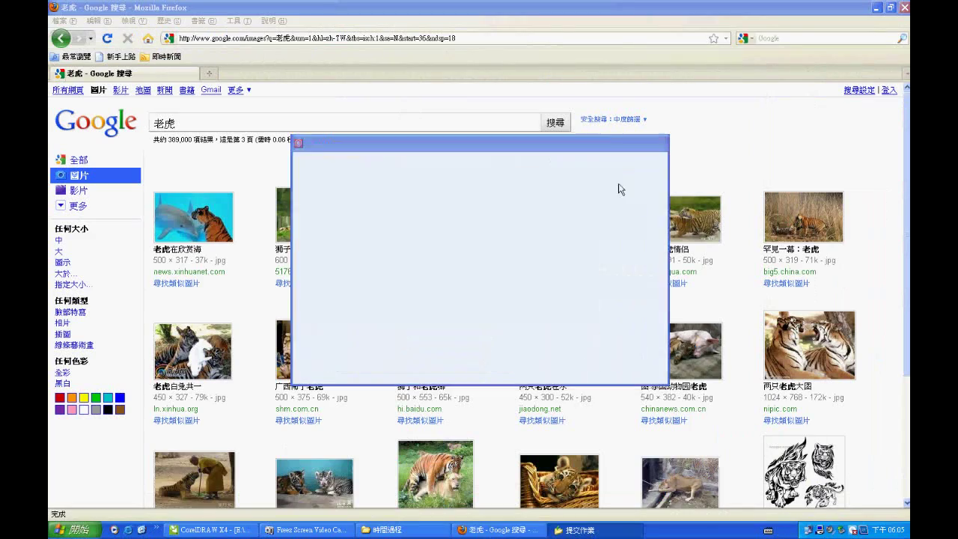
{"action": "left_click", "coordinate": [621, 184]}
{"action": "double_click", "coordinate": [561, 189]}
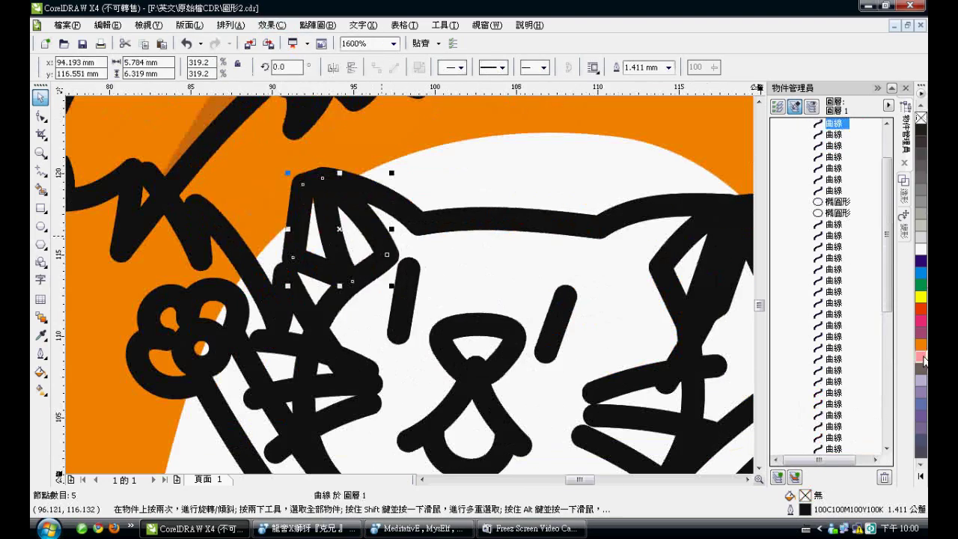
Fill the cat's inner ears with pink and place them inside the cat's head with PowerClip.
{"action": "left_click", "coordinate": [920, 357]}
{"action": "left_click", "coordinate": [270, 25]}
{"action": "mouse_move", "coordinate": [314, 238]}
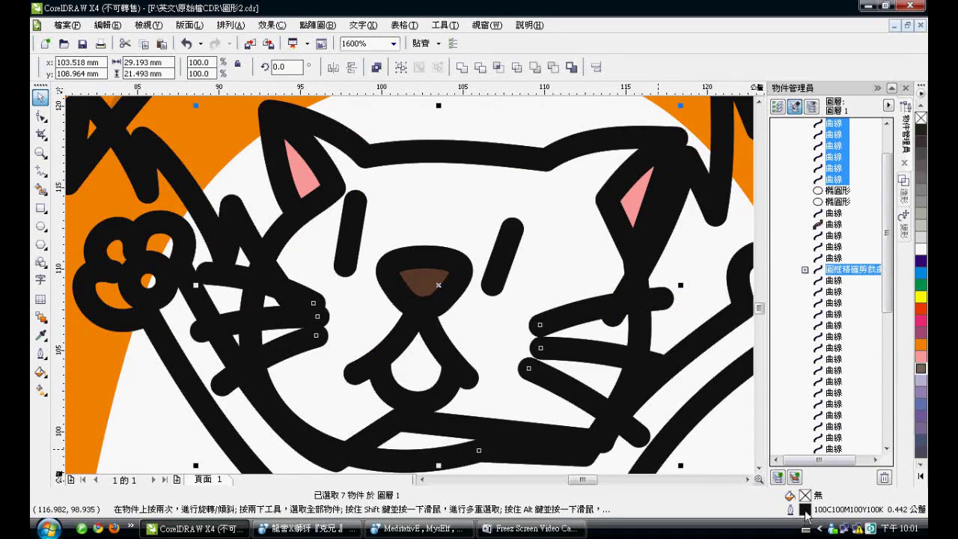
Thin the outlines of the cat's whiskers, undoing the attempt that also thinned its head outline.
{"action": "key", "text": "F12"}
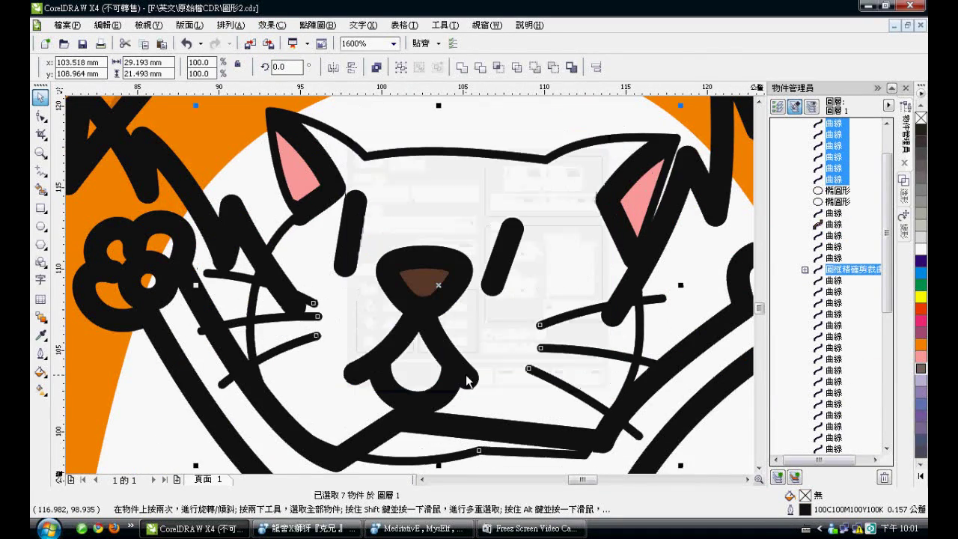
{"action": "left_click", "coordinate": [541, 374]}
{"action": "left_click", "coordinate": [186, 43]}
{"action": "key", "text": "F12"}
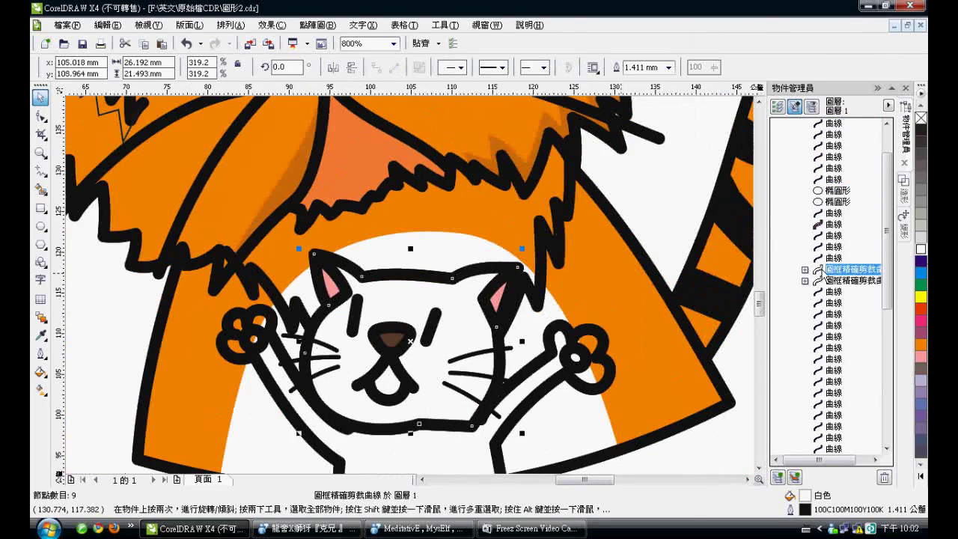
Fill the cat's body and arms with white and place them behind its head.
{"action": "key", "text": "F10"}
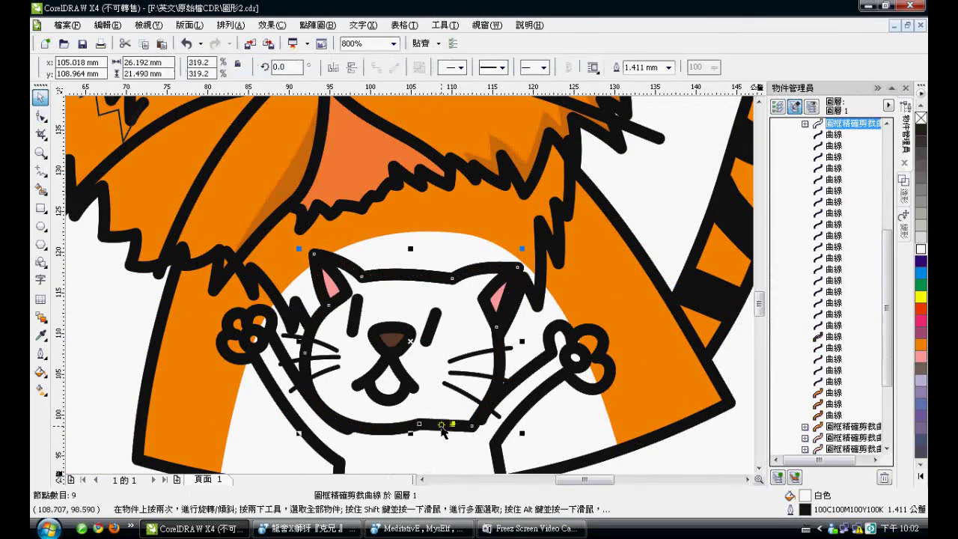
{"action": "key", "text": "space"}
{"action": "scroll", "coordinate": [449, 352], "scroll_direction": "down", "scroll_amount": 3}
{"action": "left_click", "coordinate": [444, 305]}
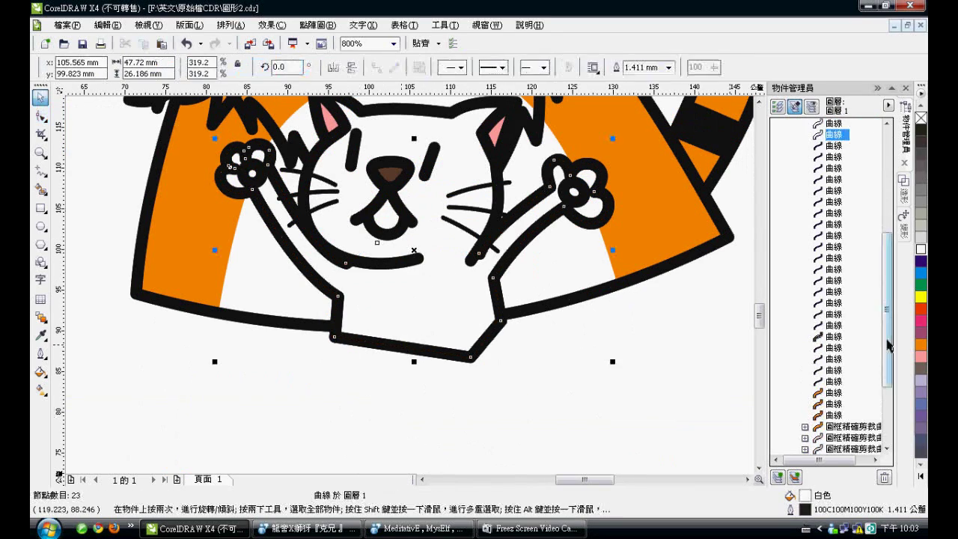
{"action": "key", "text": "Tab"}
Fill the pad of the cat's left-hand paw with pink and reshape the paw's outline around the toes.
{"action": "scroll", "coordinate": [195, 128], "scroll_direction": "up", "scroll_amount": 2}
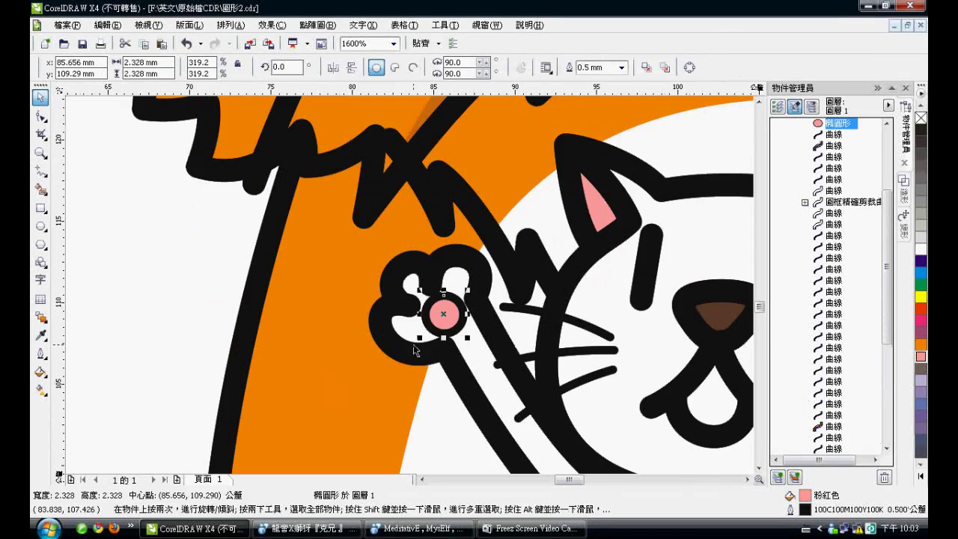
{"action": "left_click", "coordinate": [430, 299]}
{"action": "key", "text": "F10"}
{"action": "scroll", "coordinate": [376, 320], "scroll_direction": "up", "scroll_amount": 1}
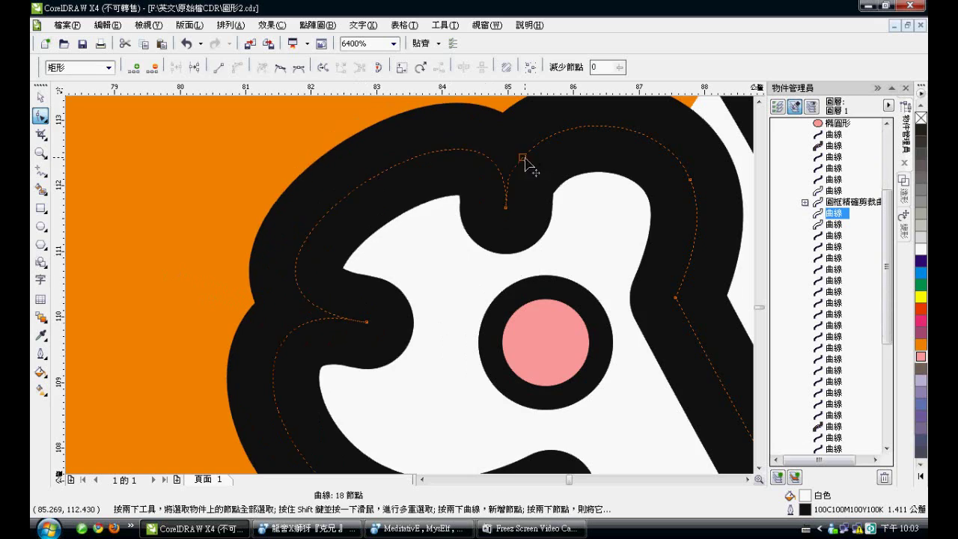
{"action": "scroll", "coordinate": [514, 267], "scroll_direction": "up", "scroll_amount": 1}
{"action": "left_click_drag", "start_coordinate": [367, 197], "coordinate": [345, 175]}
{"action": "scroll", "coordinate": [386, 313], "scroll_direction": "down", "scroll_amount": 1}
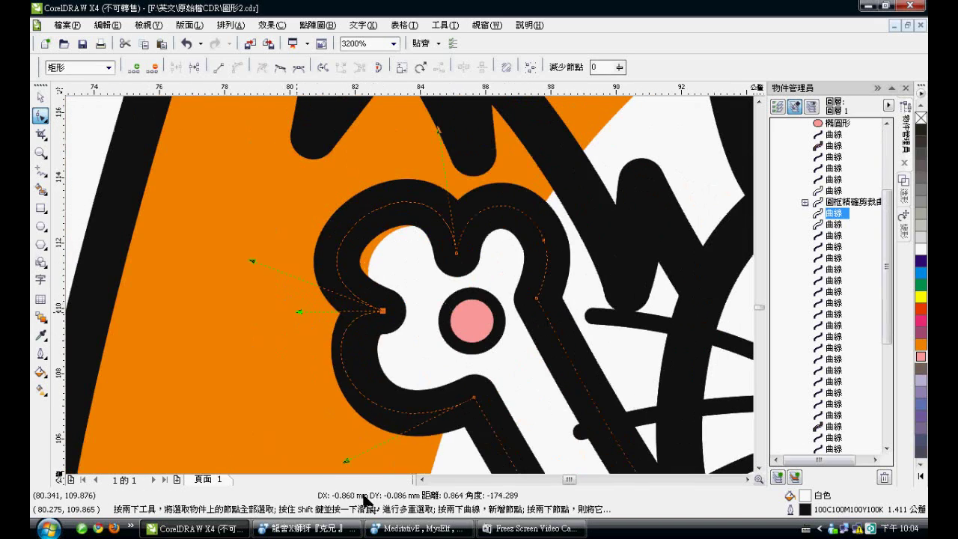
{"action": "scroll", "coordinate": [413, 292], "scroll_direction": "up", "scroll_amount": 1}
{"action": "scroll", "coordinate": [550, 348], "scroll_direction": "down", "scroll_amount": 1}
{"action": "left_click", "coordinate": [548, 346]}
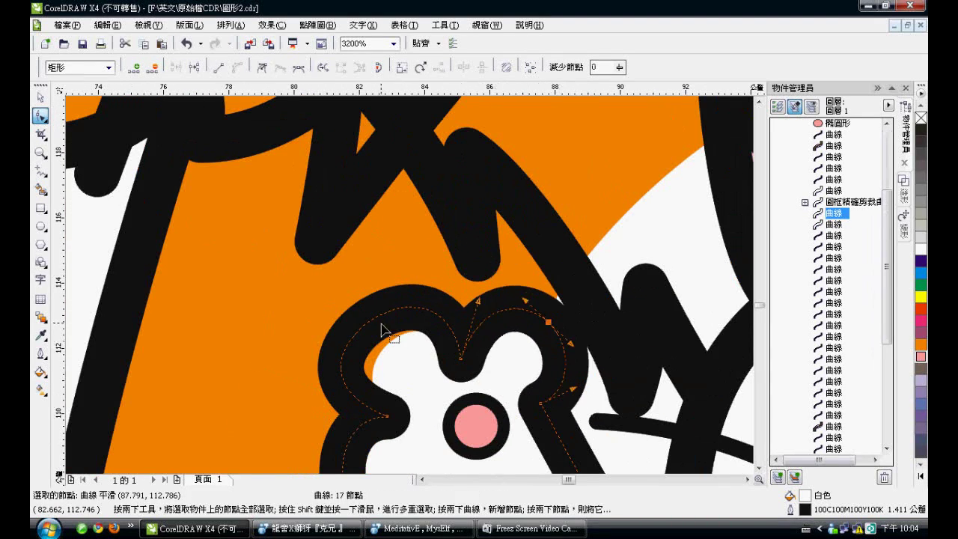
Reshape the toe curves of the cat's right-hand paw around an oval pad filled with pink.
{"action": "left_click", "coordinate": [832, 224]}
{"action": "scroll", "coordinate": [408, 433], "scroll_direction": "down", "scroll_amount": 1}
{"action": "scroll", "coordinate": [380, 336], "scroll_direction": "up", "scroll_amount": 1}
{"action": "key", "text": "space"}
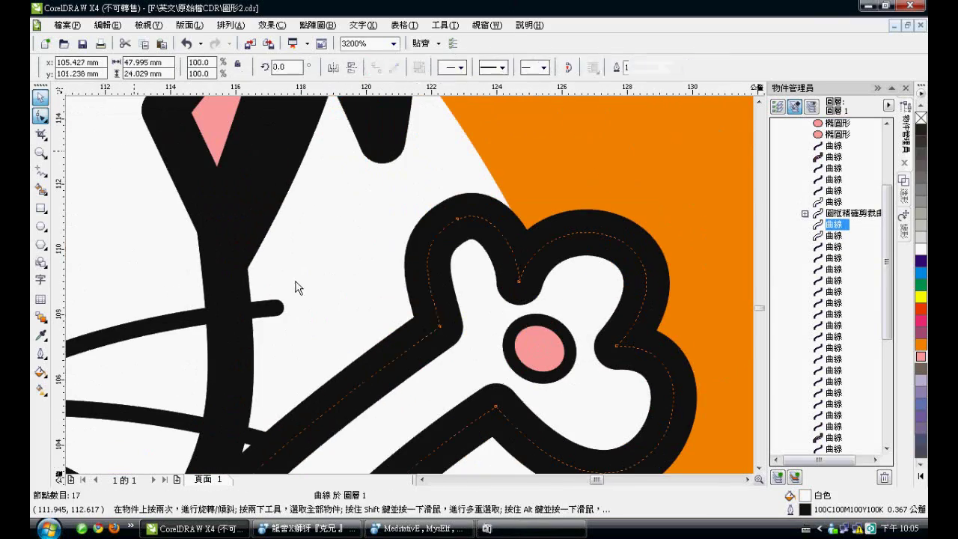
{"action": "scroll", "coordinate": [459, 214], "scroll_direction": "down", "scroll_amount": 3}
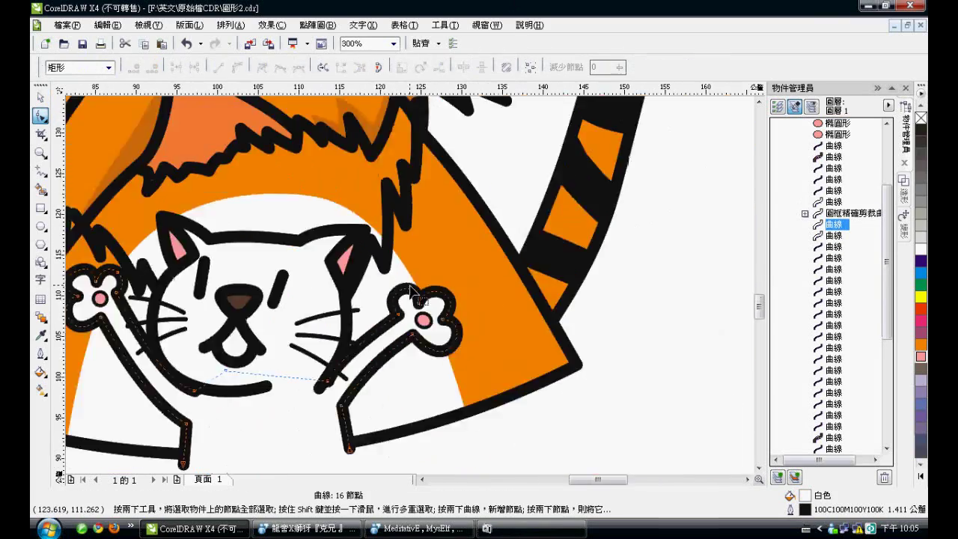
{"action": "scroll", "coordinate": [351, 311], "scroll_direction": "up", "scroll_amount": 1}
Draw the tongue in the tiger's mouth with a 1.415 mm outline and a C9 M25 Y5 K0 pink fill.
{"action": "left_click", "coordinate": [350, 310]}
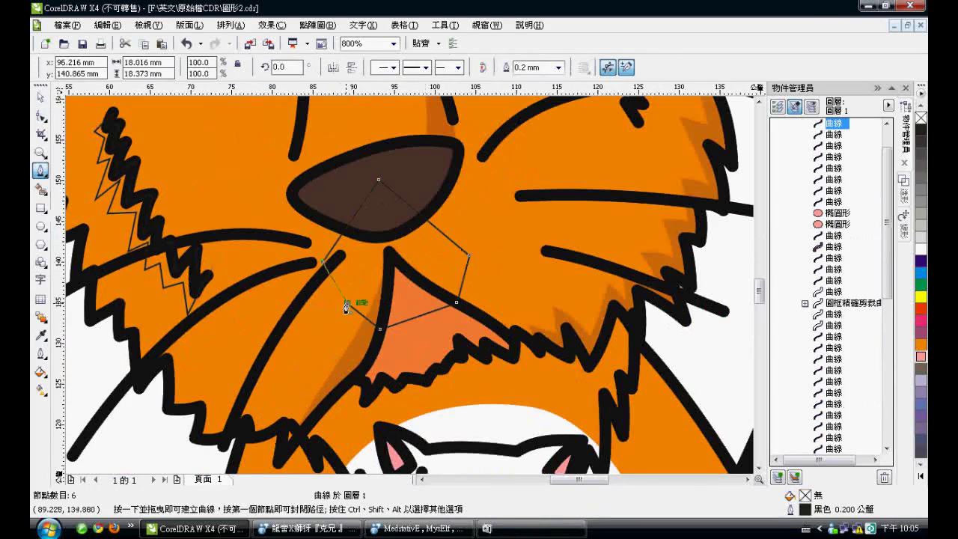
{"action": "key", "text": "F12"}
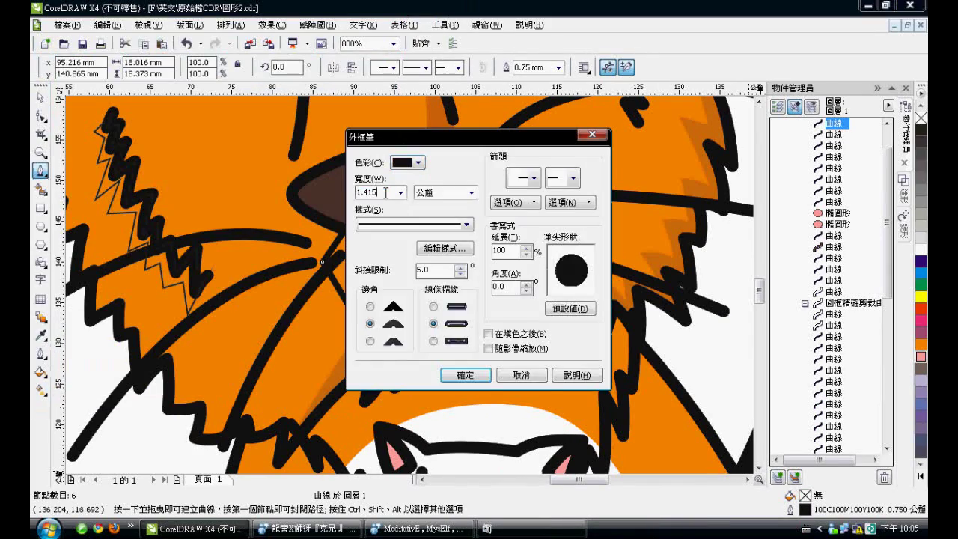
{"action": "key", "text": "Return"}
{"action": "key", "text": "F10"}
{"action": "left_click", "coordinate": [920, 322]}
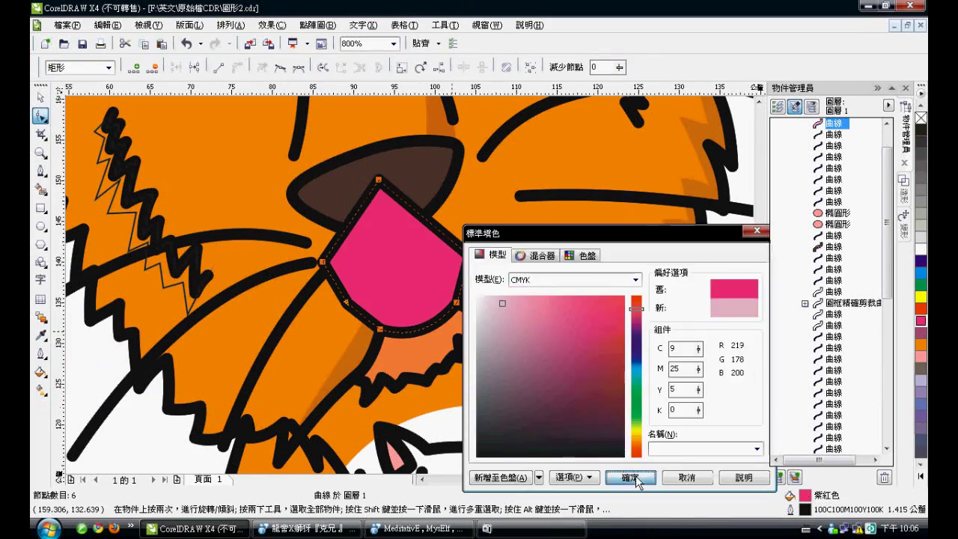
{"action": "left_click", "coordinate": [626, 475]}
{"action": "left_click", "coordinate": [230, 25]}
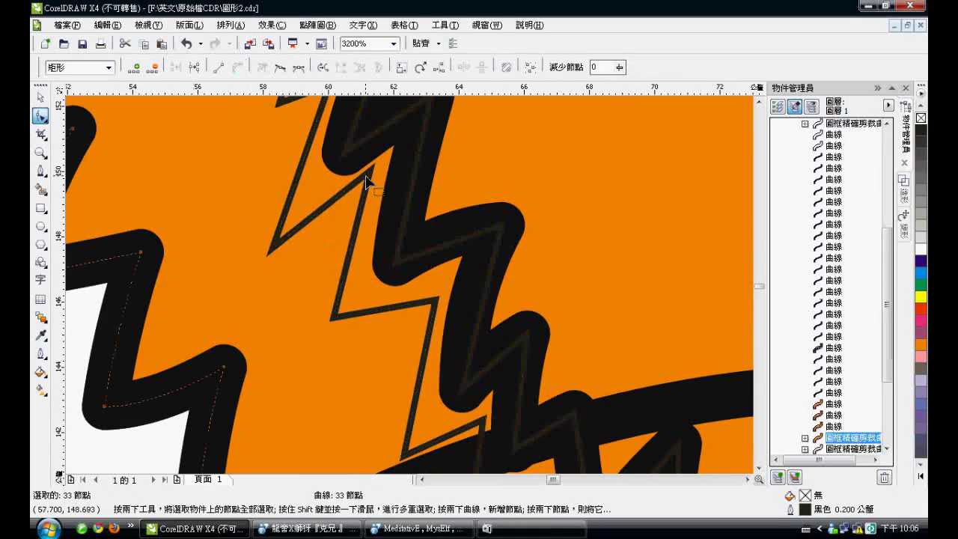
Shape dark orange shading beside the tiger's left-hand cheek stripe and along the right-hand side of its body, clipping both inside the artwork.
{"action": "left_click_drag", "start_coordinate": [367, 180], "coordinate": [352, 243]}
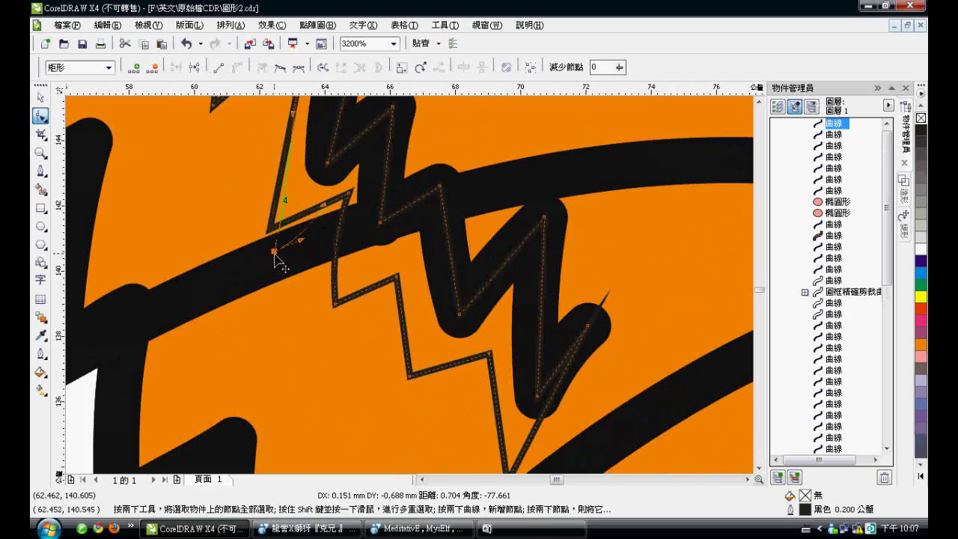
{"action": "scroll", "coordinate": [406, 308], "scroll_direction": "down", "scroll_amount": 8}
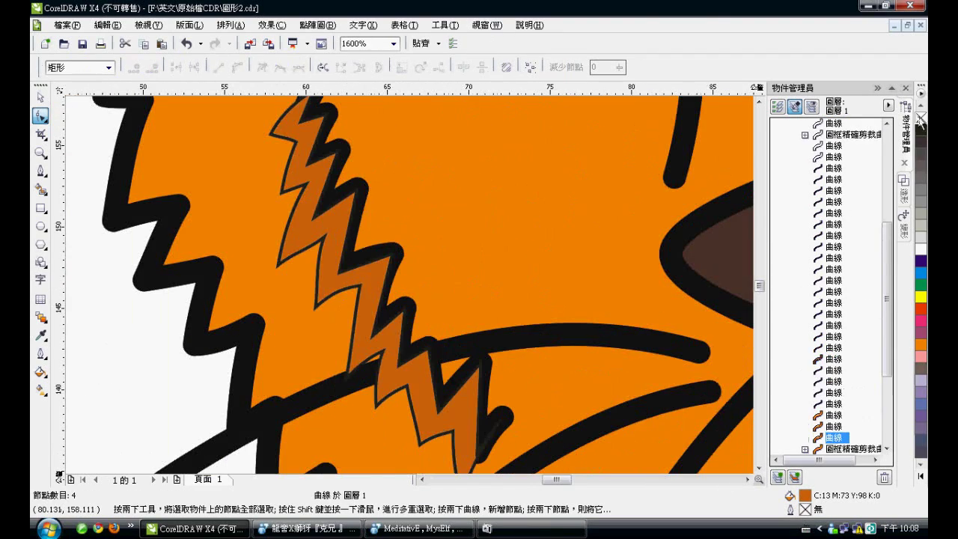
{"action": "key", "text": "alt+c"}
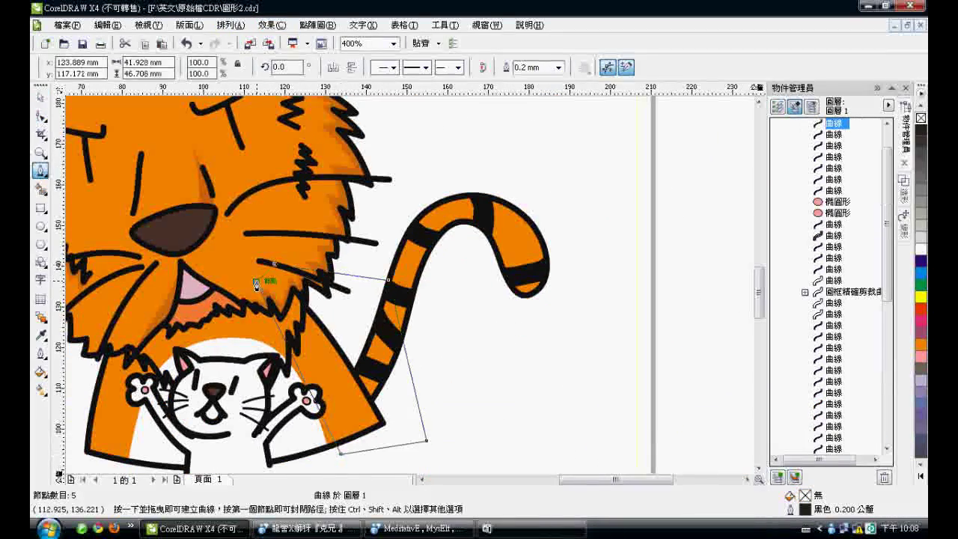
{"action": "left_click", "coordinate": [257, 284]}
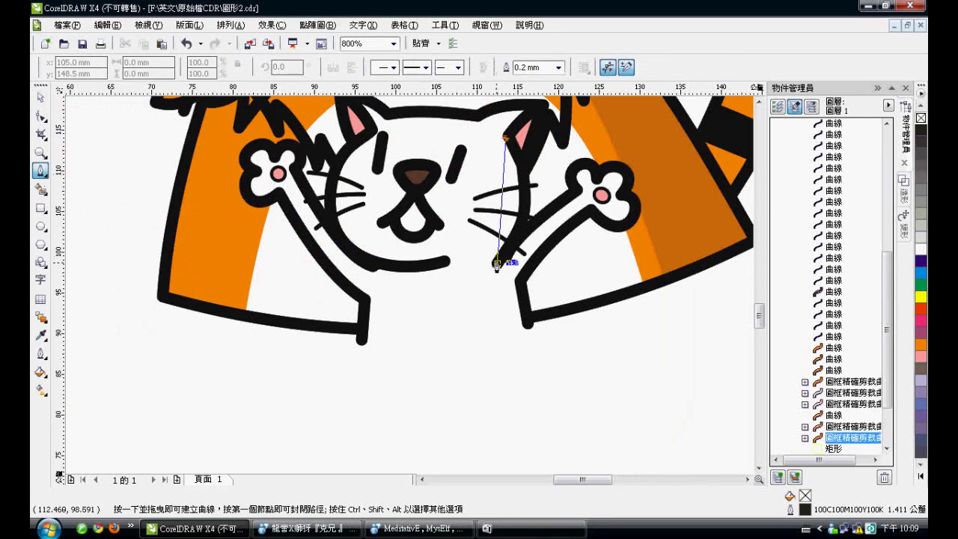
Draw shadow shapes along the cat's head and under its raised arm, filling the arm shadow with 20% black without an outline.
{"action": "left_click", "coordinate": [540, 200]}
{"action": "left_click", "coordinate": [521, 133]}
{"action": "left_click", "coordinate": [505, 137]}
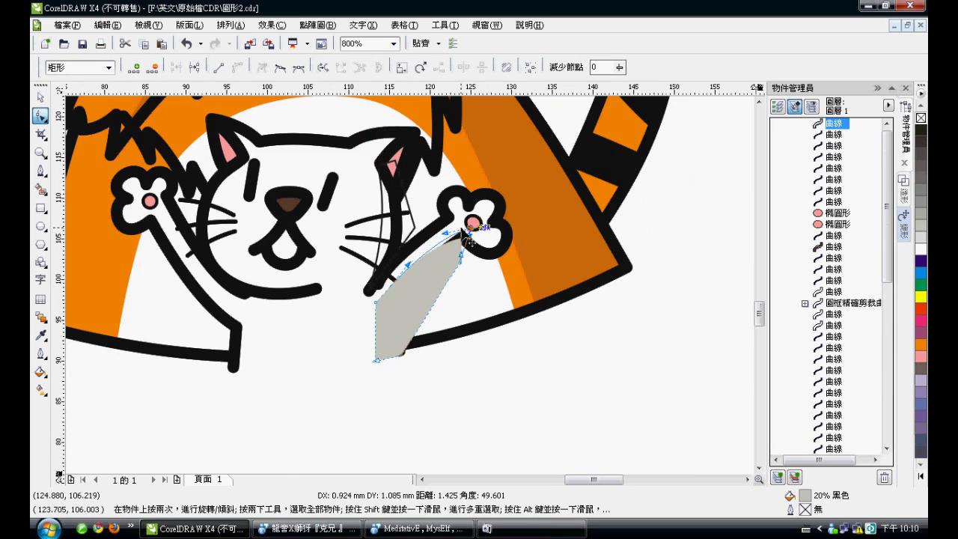
{"action": "scroll", "coordinate": [468, 241], "scroll_direction": "up", "scroll_amount": 2}
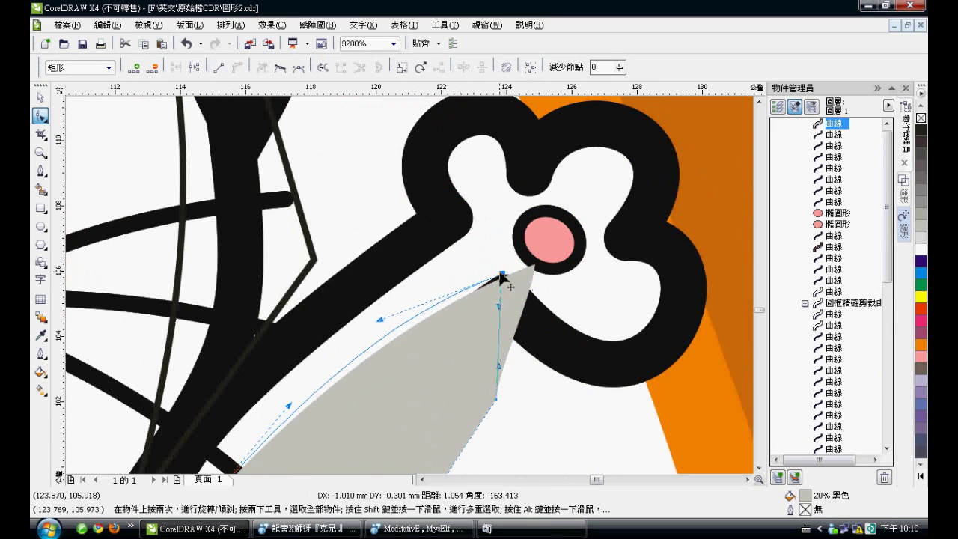
{"action": "scroll", "coordinate": [501, 279], "scroll_direction": "down", "scroll_amount": 1}
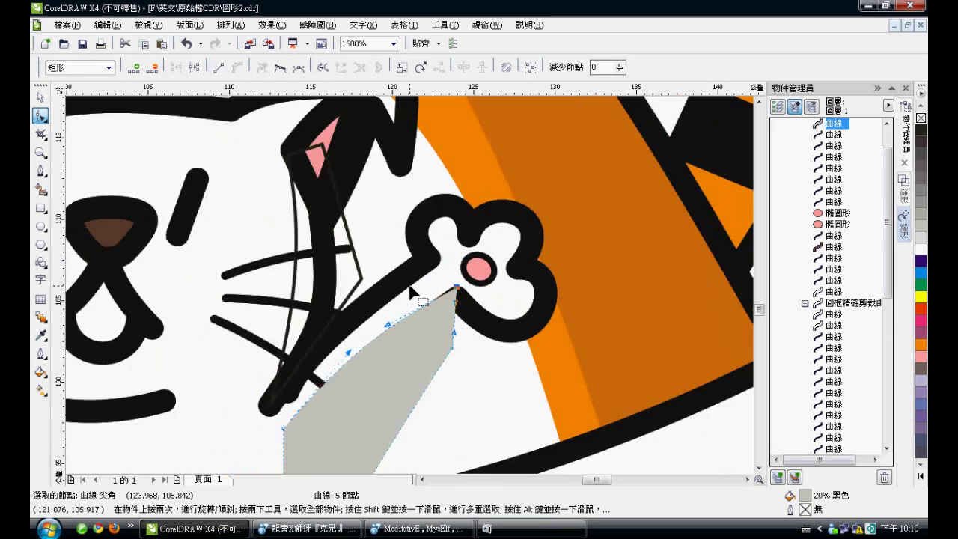
Fill the cat's head shadow with 20% black without an outline, and undo the last change to its nodes.
{"action": "key", "text": "space"}
{"action": "left_click", "coordinate": [288, 25]}
{"action": "left_click", "coordinate": [438, 237]}
{"action": "left_click", "coordinate": [322, 224]}
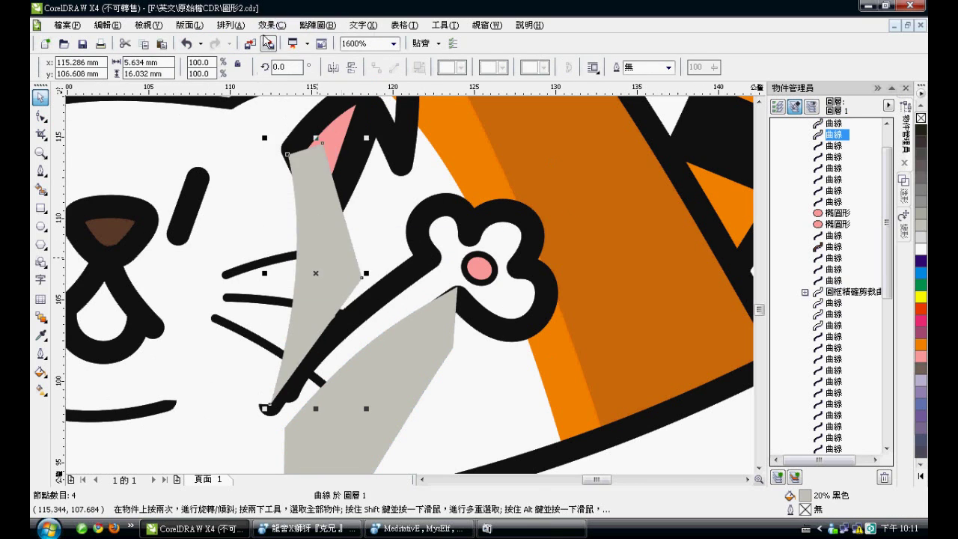
{"action": "key", "text": "space"}
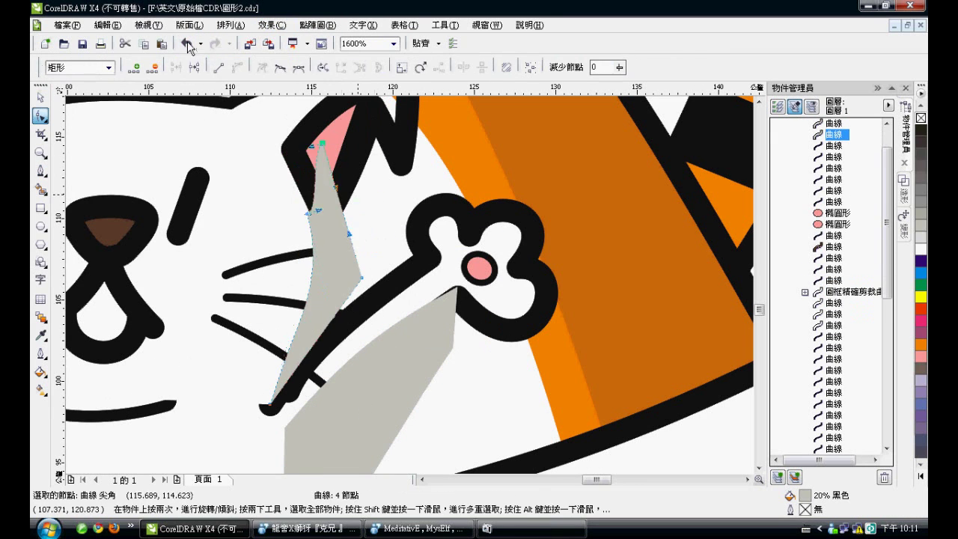
{"action": "left_click", "coordinate": [187, 44]}
Place the grey head and arm shadows inside the cat's head and body with PowerClip.
{"action": "left_click", "coordinate": [270, 24]}
{"action": "key", "text": "Escape"}
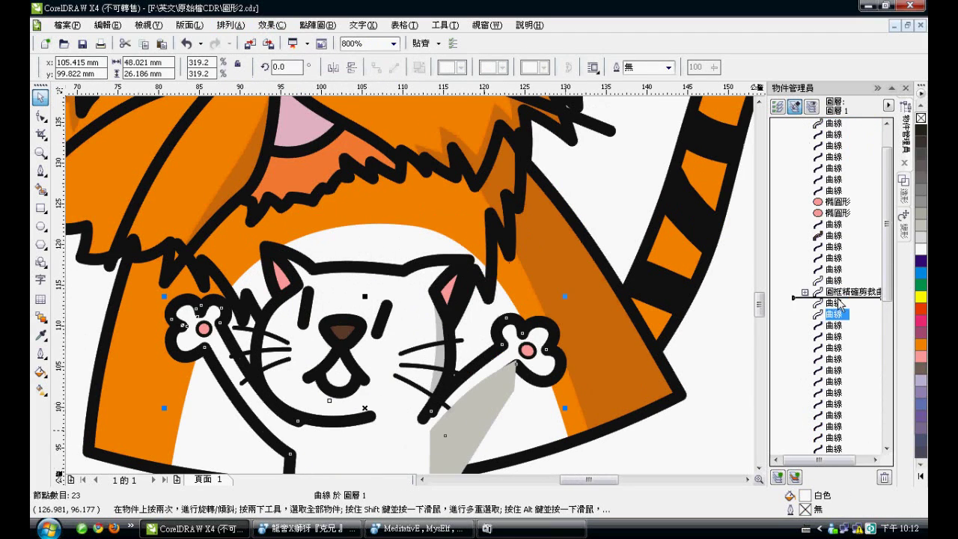
{"action": "left_click", "coordinate": [409, 445]}
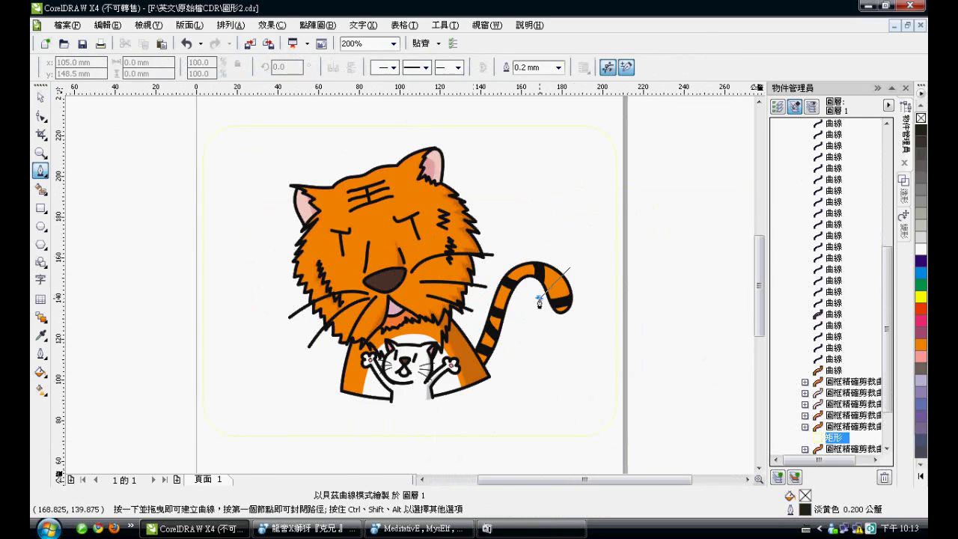
Draw black stripes across the tiger's tail as Artistic Media preset strokes and place them inside the tail with PowerClip.
{"action": "left_click", "coordinate": [539, 300]}
{"action": "key", "text": "F10"}
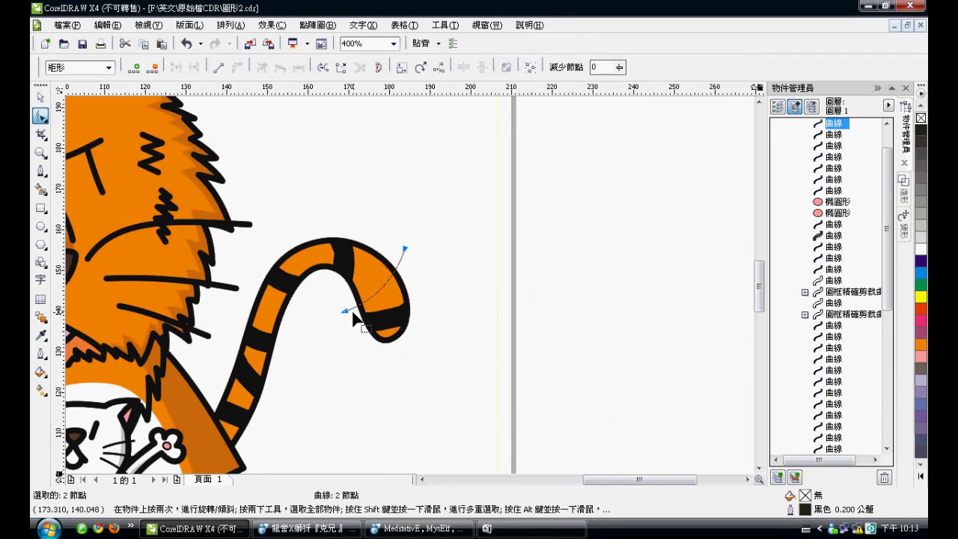
{"action": "left_click", "coordinate": [41, 170]}
{"action": "left_click", "coordinate": [74, 207]}
{"action": "left_click", "coordinate": [328, 68]}
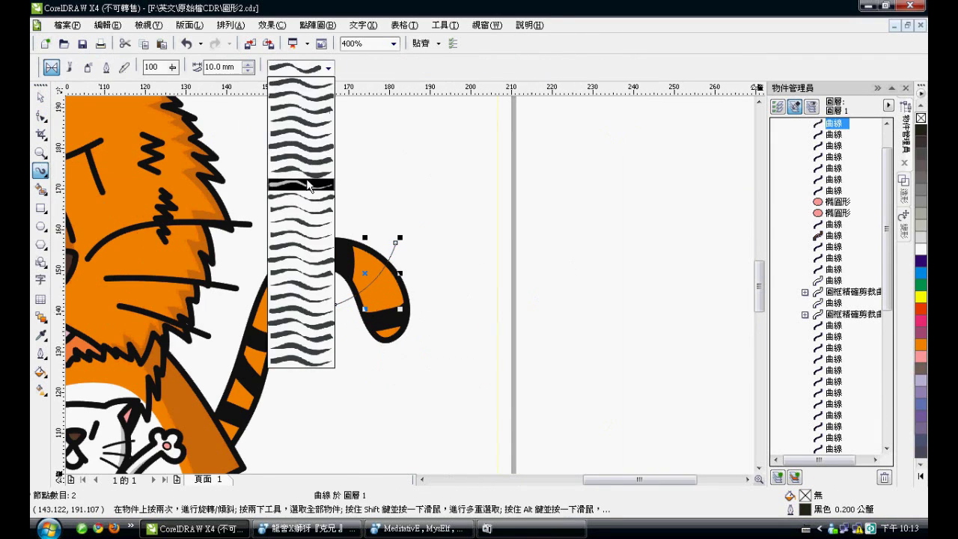
{"action": "left_click", "coordinate": [299, 217]}
{"action": "key", "text": "Return"}
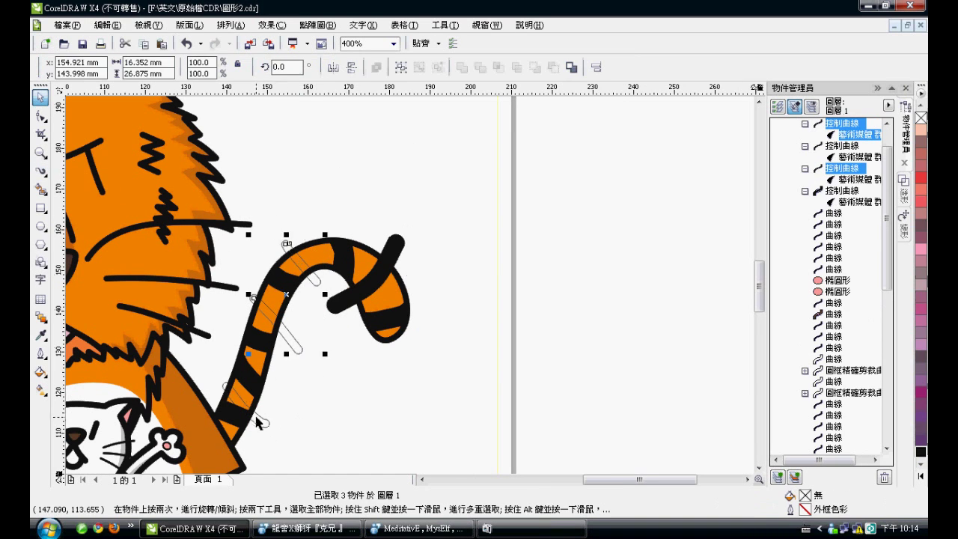
{"action": "right_click", "coordinate": [410, 156]}
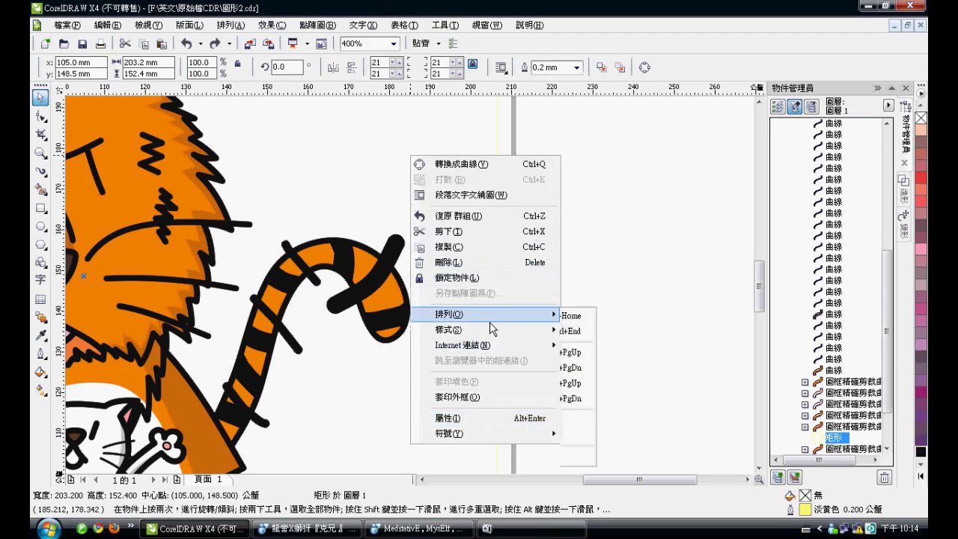
{"action": "left_click", "coordinate": [267, 30]}
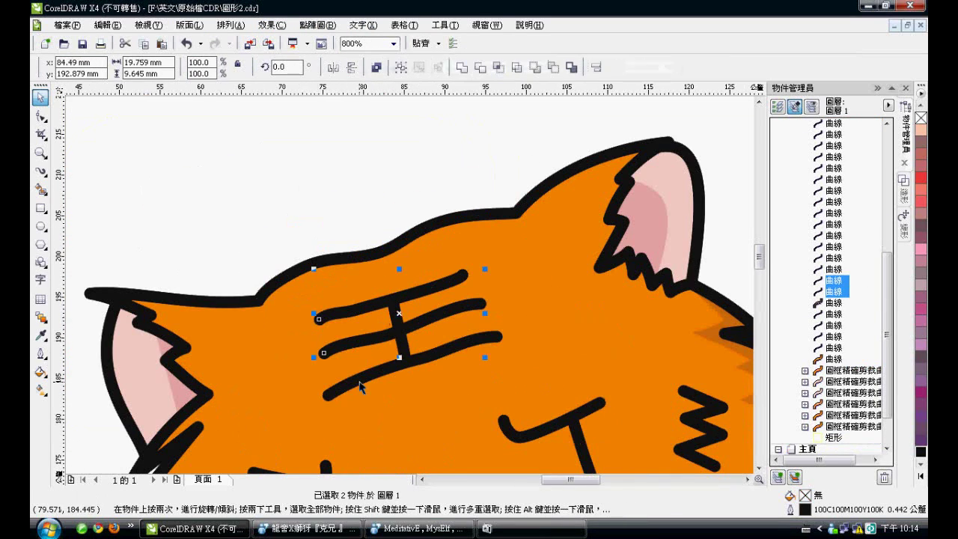
Turn the four 王 lines on the tiger's forehead into black Artistic Media preset strokes 2.5 mm wide.
{"action": "left_click", "coordinate": [360, 385], "text": "shift"}
{"action": "left_click", "coordinate": [40, 171]}
{"action": "left_click", "coordinate": [328, 68]}
{"action": "left_click", "coordinate": [300, 149]}
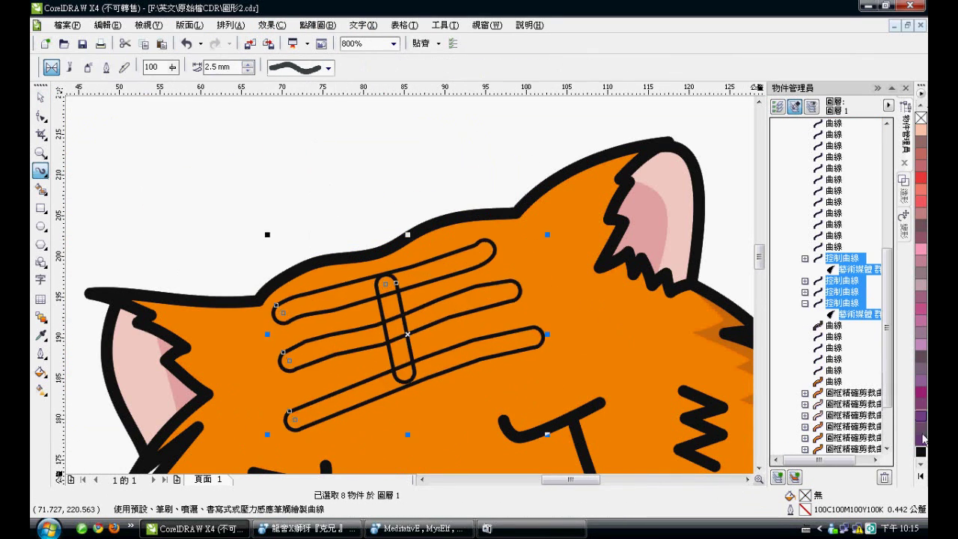
{"action": "key", "text": "shift+F4"}
Select the whole artwork and export it as 圖形2.png to the 線 folder.
{"action": "key", "text": "space"}
{"action": "key", "text": "ctrl+a"}
{"action": "left_click", "coordinate": [66, 25]}
{"action": "left_click", "coordinate": [86, 216]}
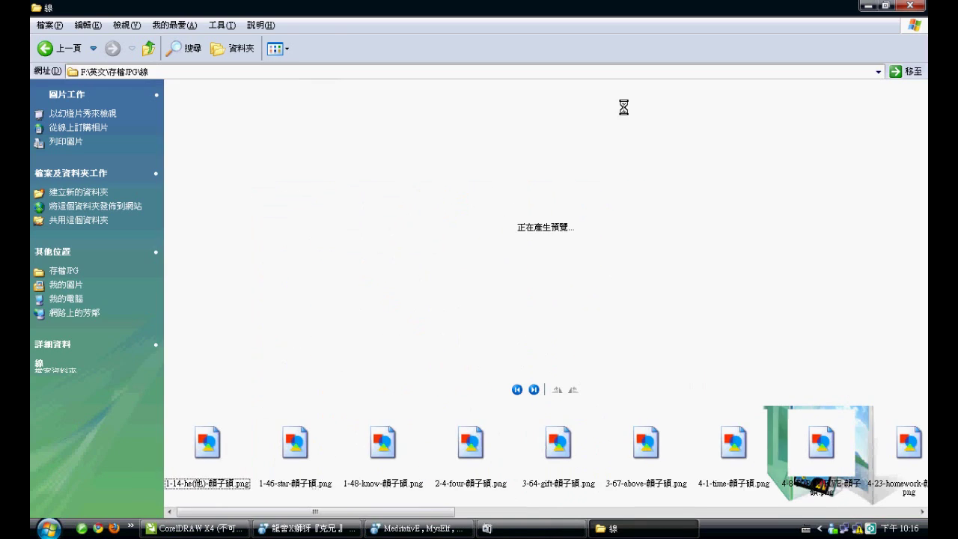
Open the exported 圖形2.png from the 線 folder and view it full screen.
{"action": "left_click", "coordinate": [880, 449]}
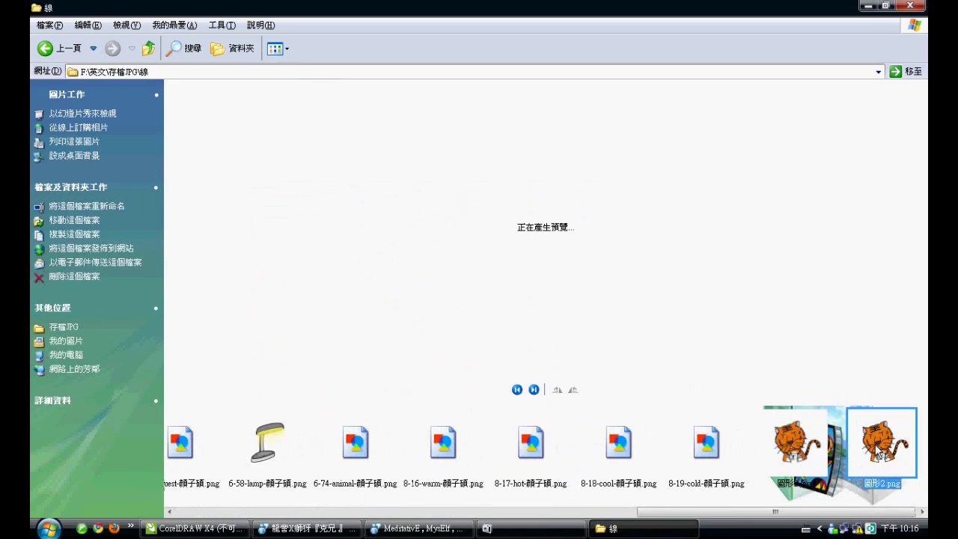
{"action": "double_click", "coordinate": [880, 453]}
{"action": "key", "text": "F11"}
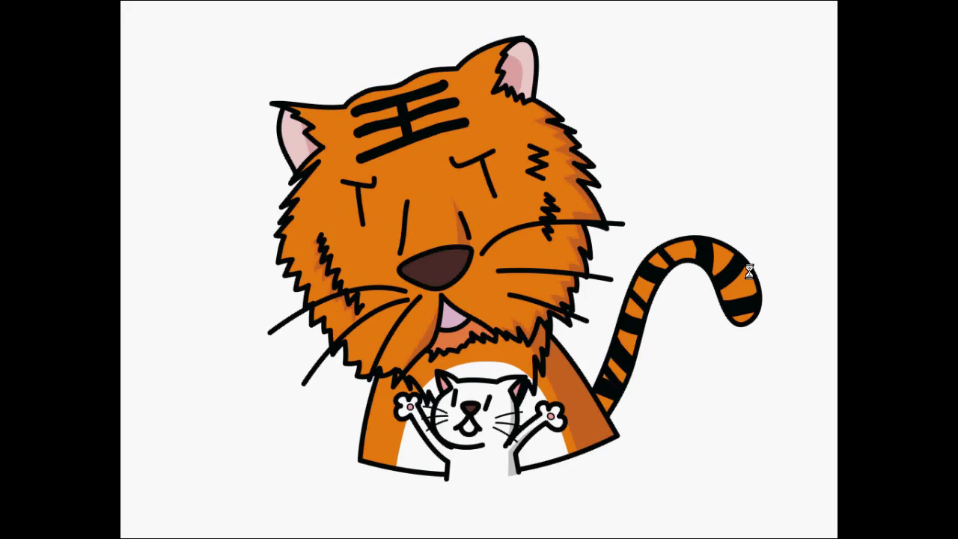